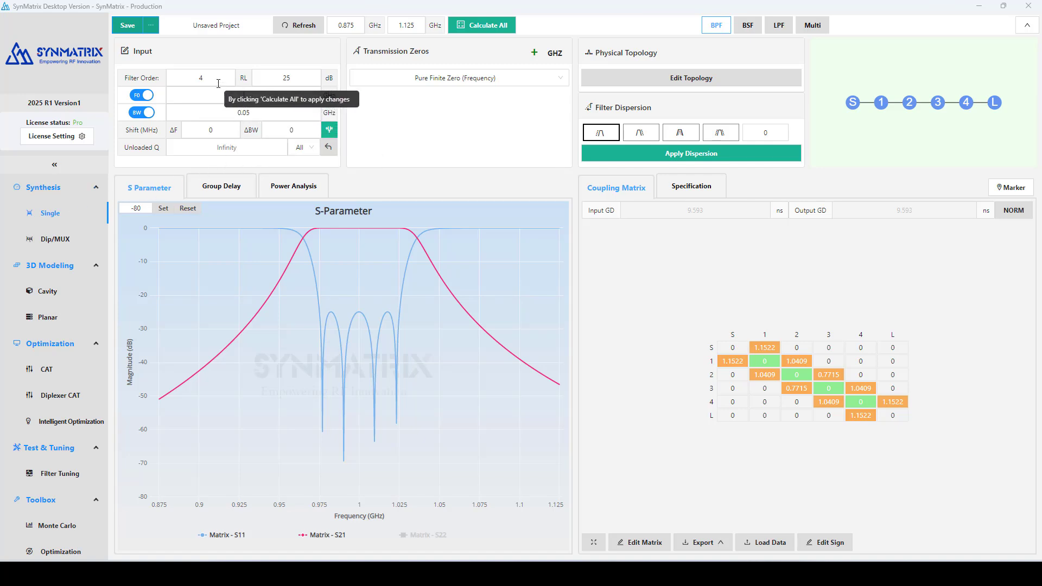
Set the filter order to 5, centre frequency to 28 GHz and bandwidth to 0.56 GHz, and recalculate the synthesis
double_click(200, 79)
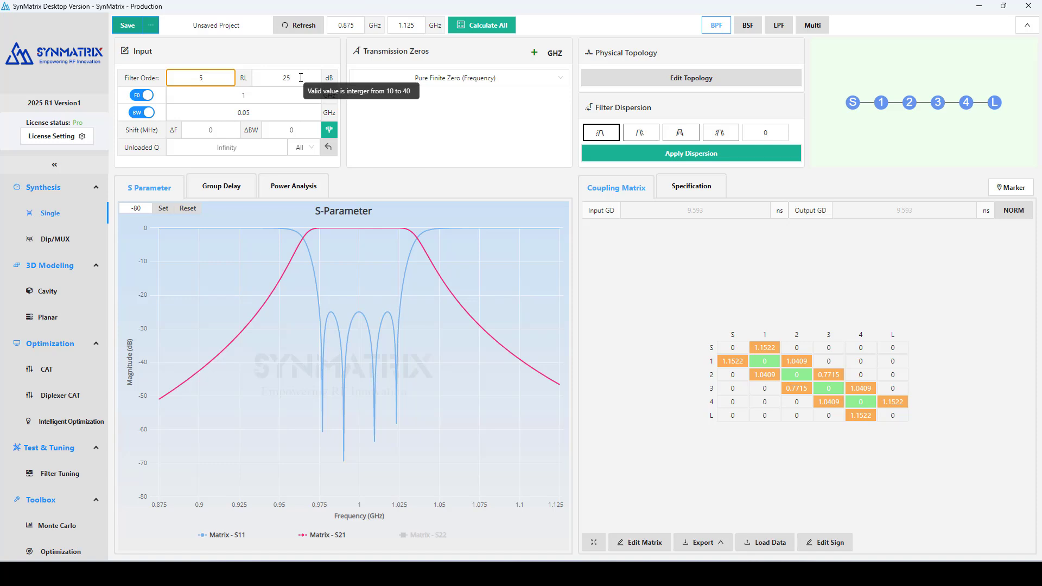
left_click(275, 95)
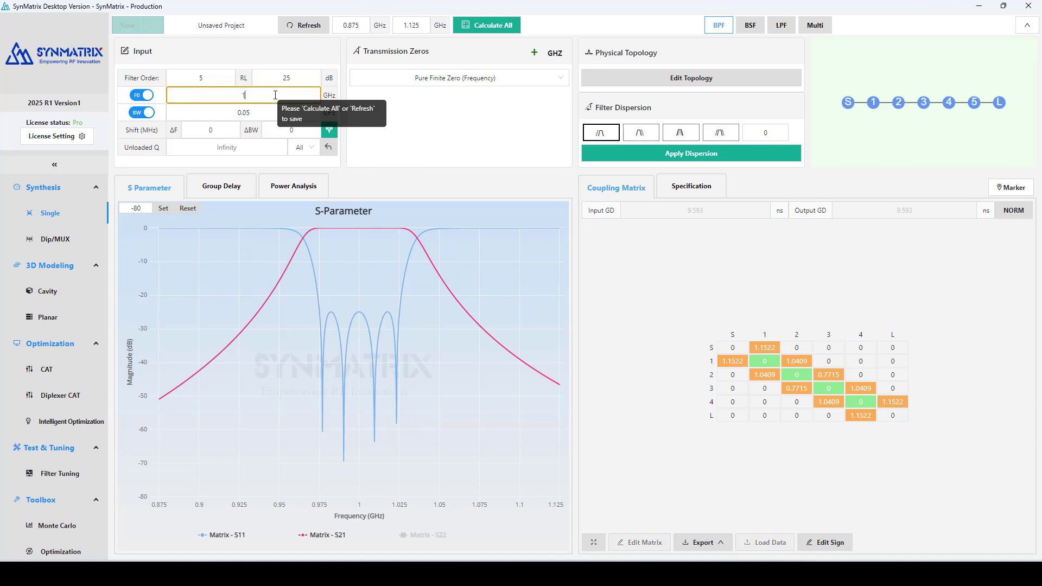
key("BackSpace")
type("28")
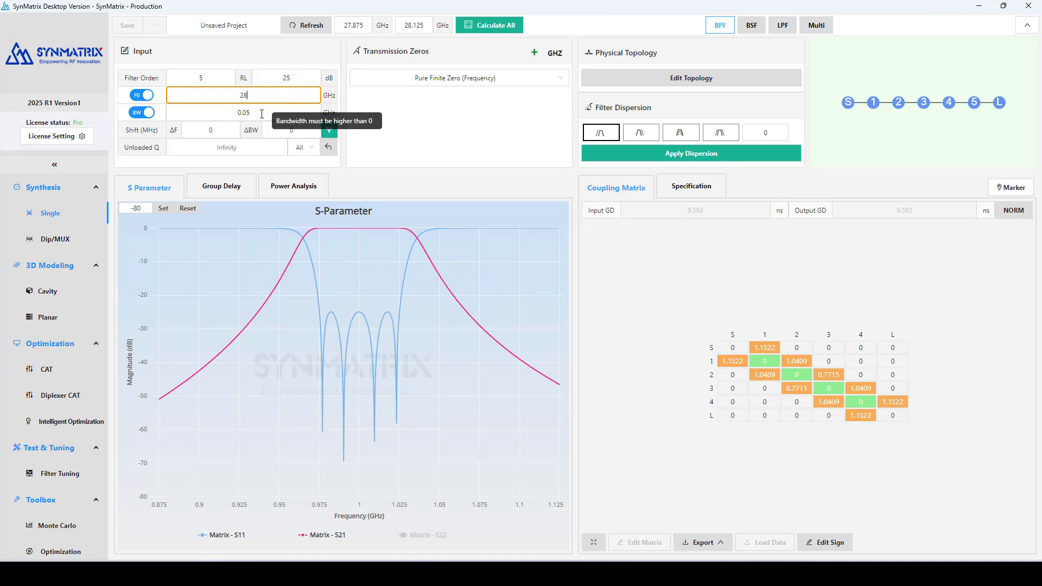
left_click_drag(259, 115, 245, 115)
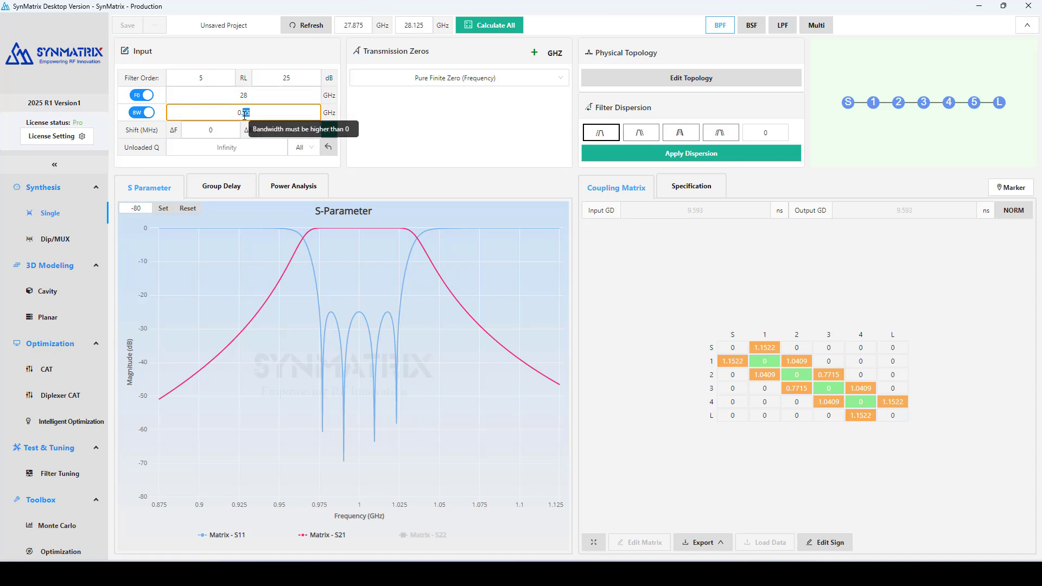
type("56")
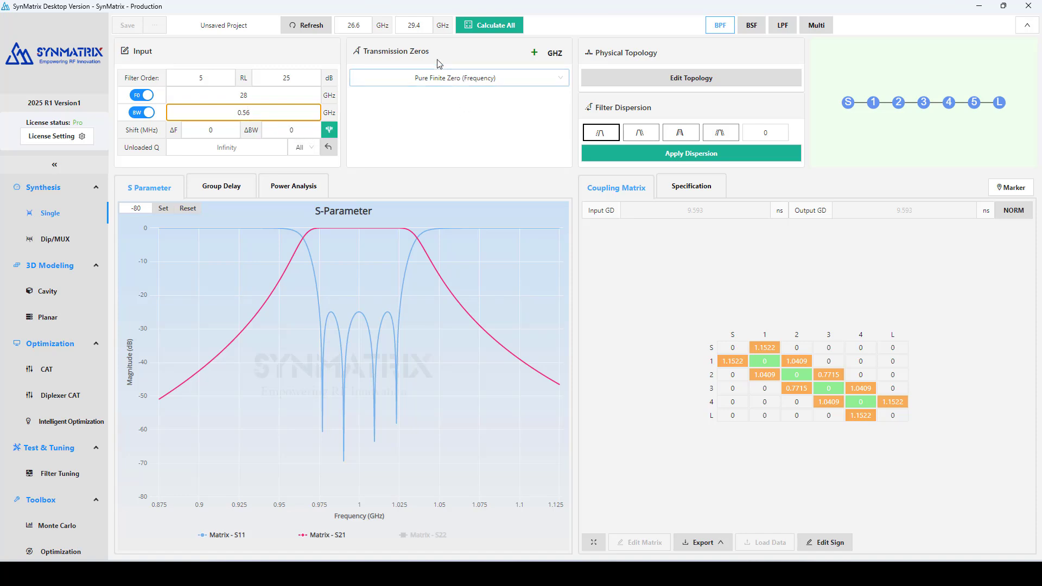
left_click(500, 29)
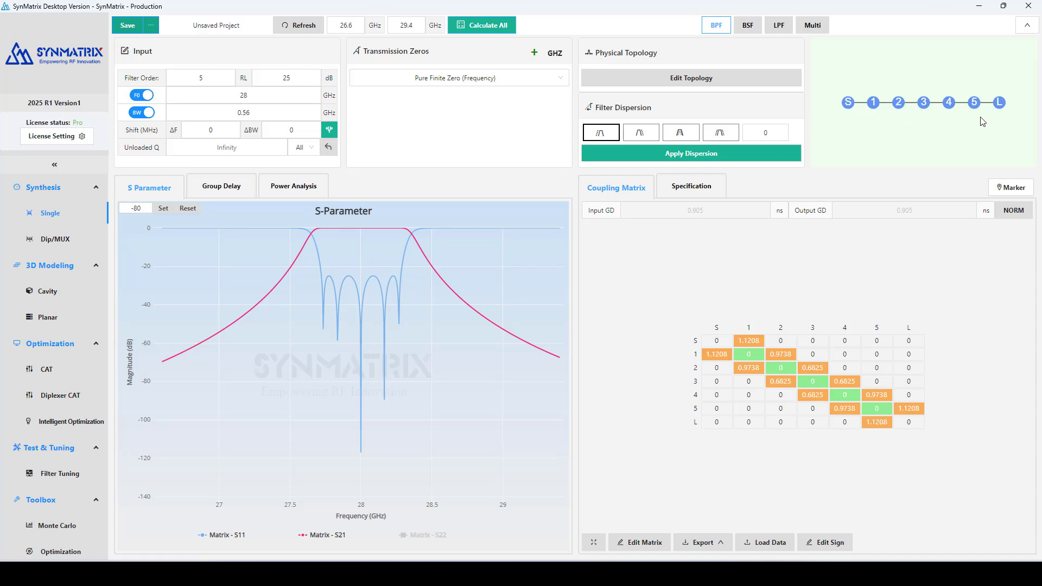
Enable the filter specifications and add a return loss entry
left_click(700, 189)
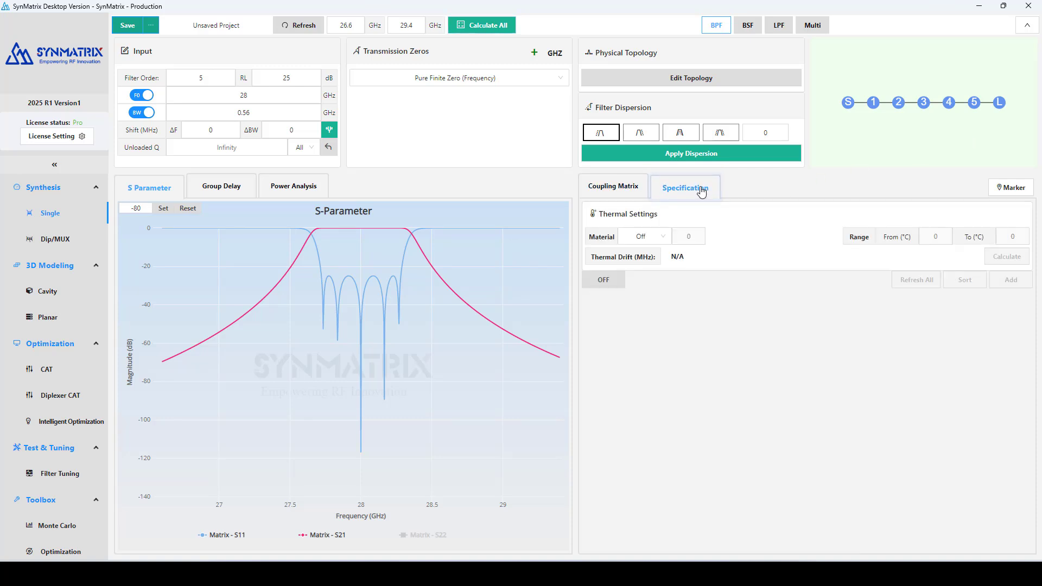
left_click(604, 281)
left_click(1022, 281)
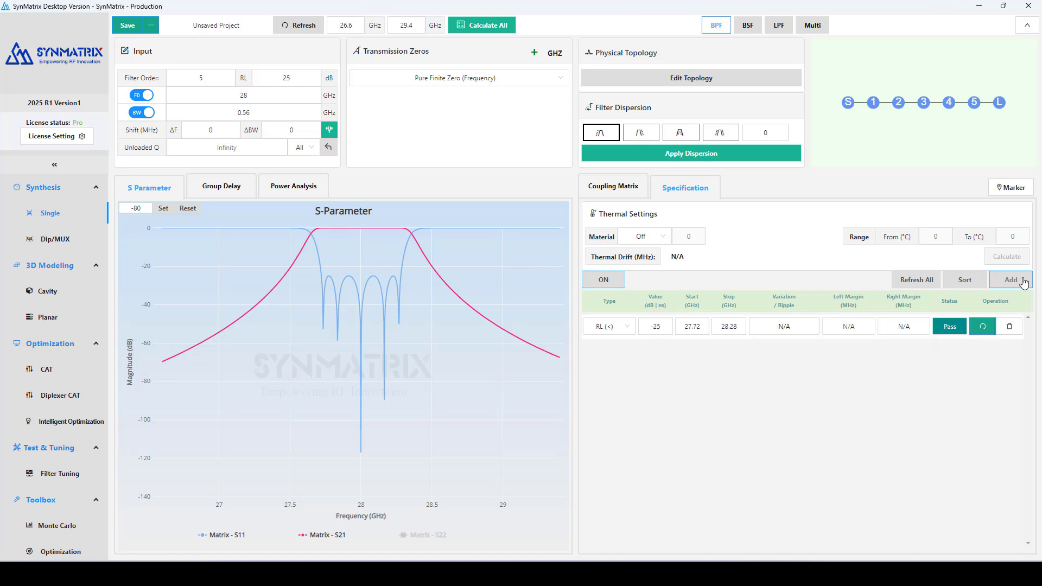
Set the return loss specification to -23 dB from 27.74 to 28.26 GHz and refresh it
left_click(668, 328)
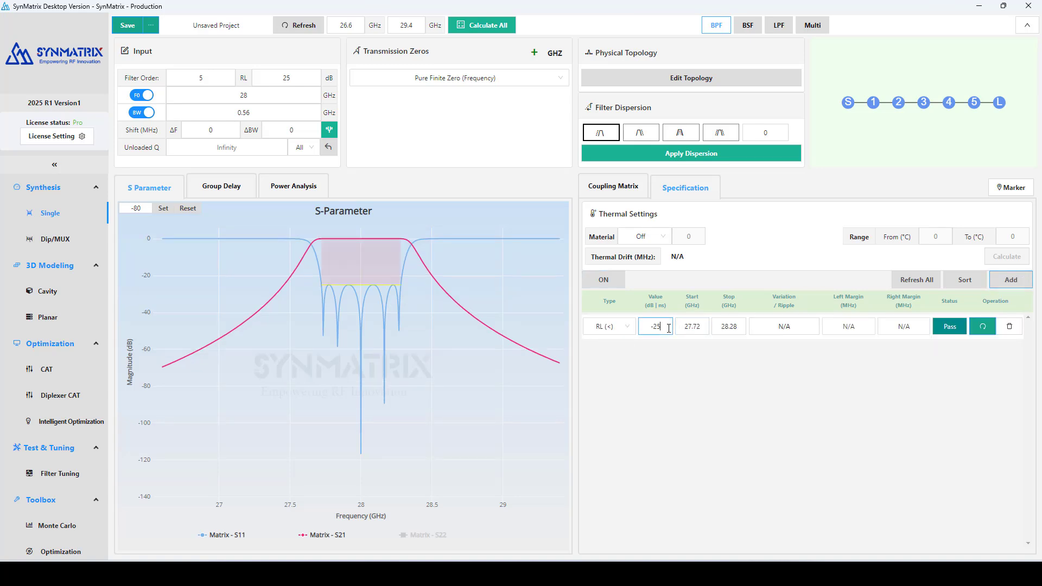
key("BackSpace")
type("3")
left_click(698, 328)
key("BackSpace")
type("3")
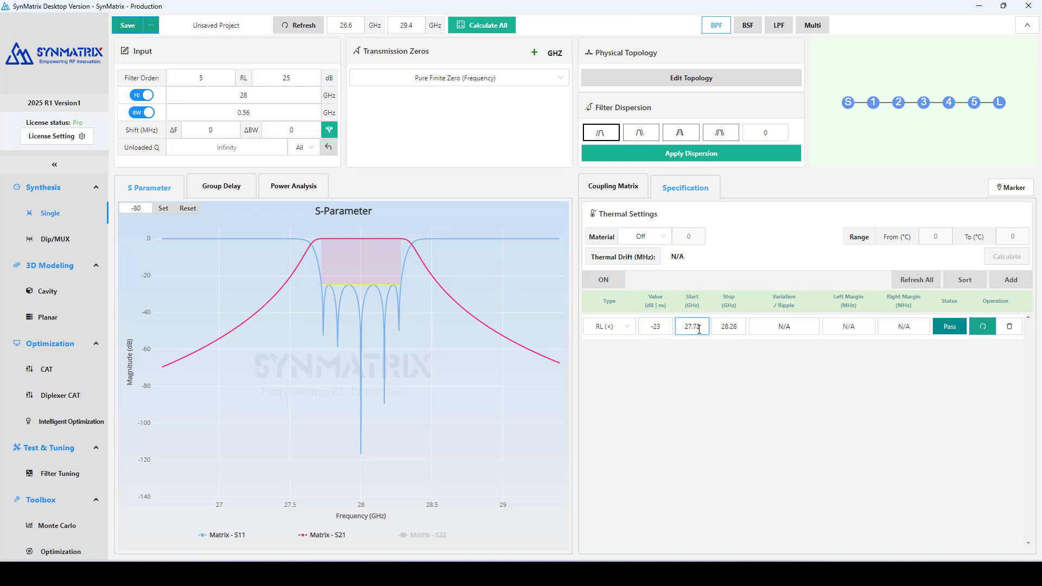
key("BackSpace")
type("4")
left_click(740, 328)
key("BackSpace")
type("6")
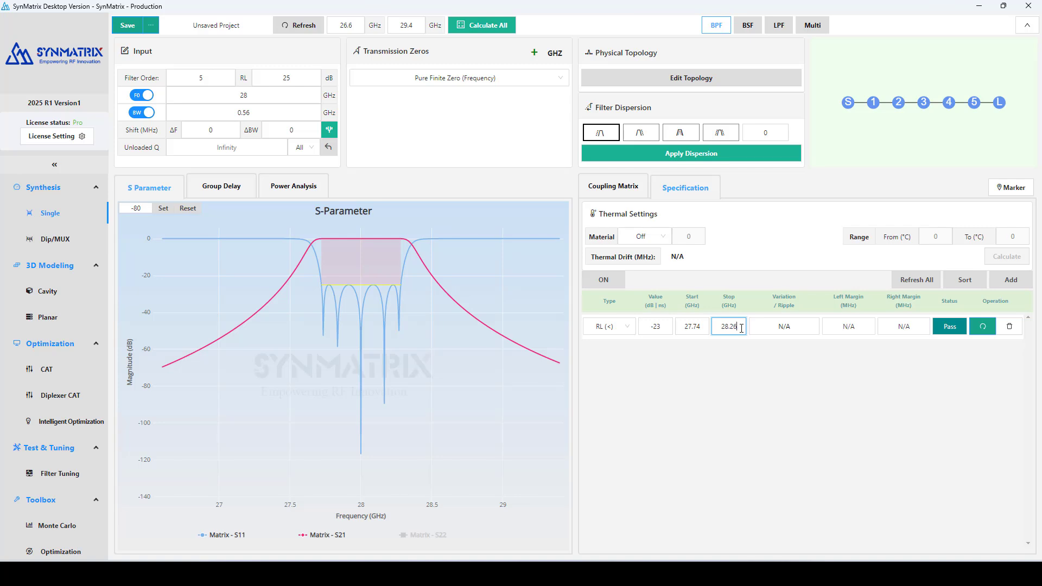
left_click(983, 329)
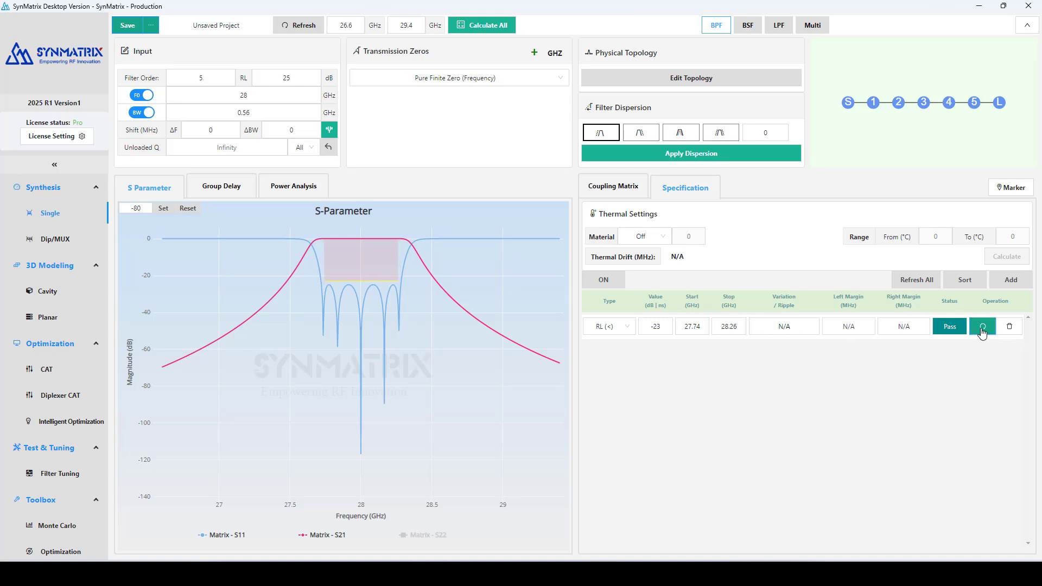
Add an isolation specification with its start frequency set to 28.66 GHz and refresh it
left_click(1010, 279)
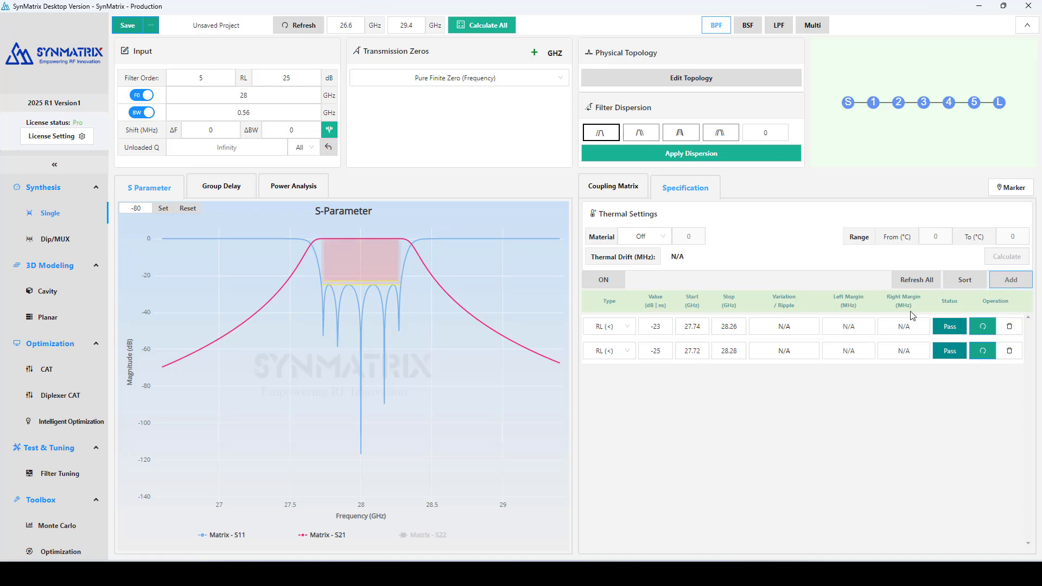
left_click(618, 353)
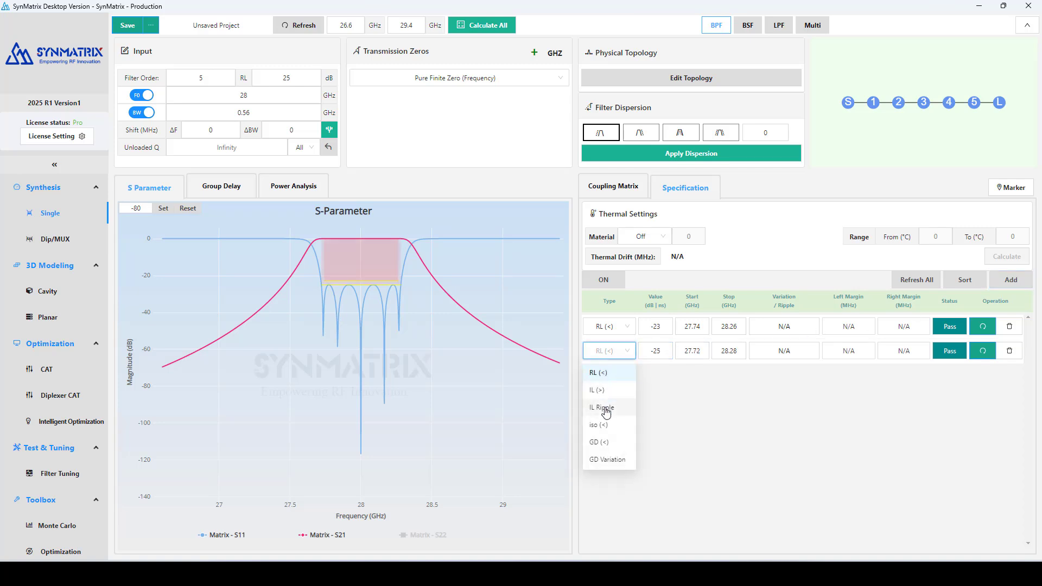
left_click(603, 424)
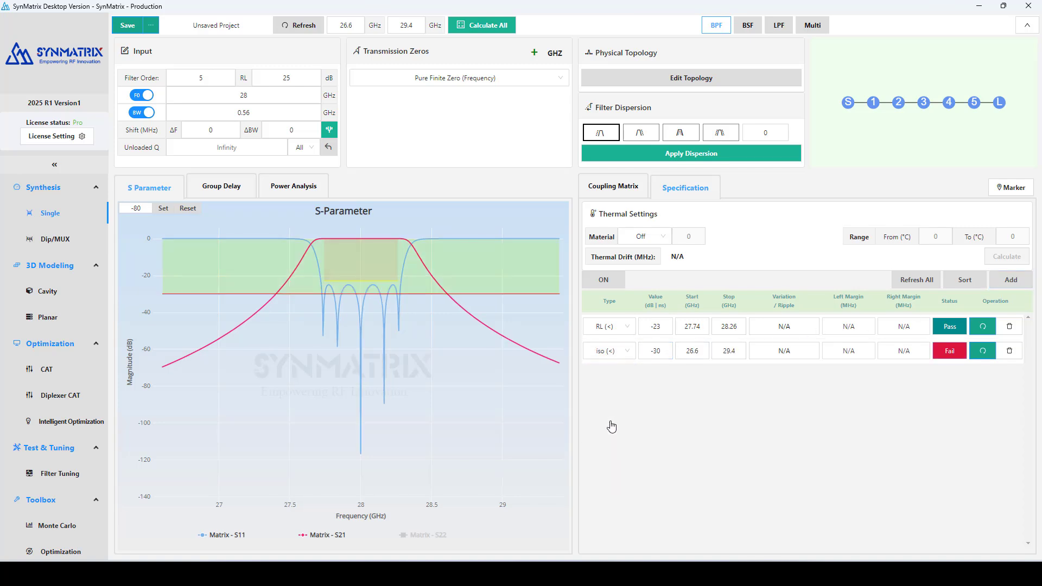
double_click(701, 353)
type("28.66")
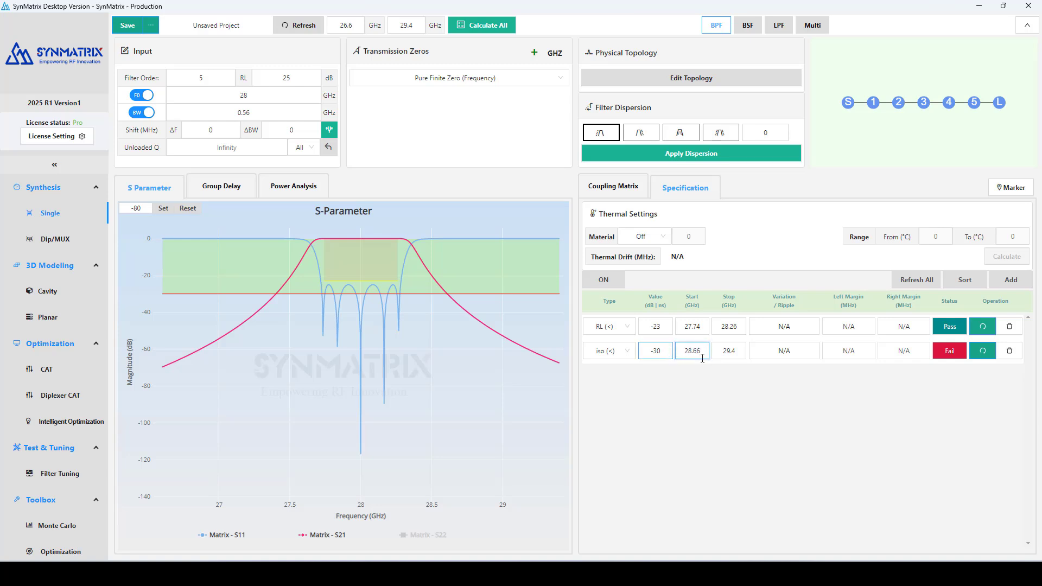
left_click(982, 354)
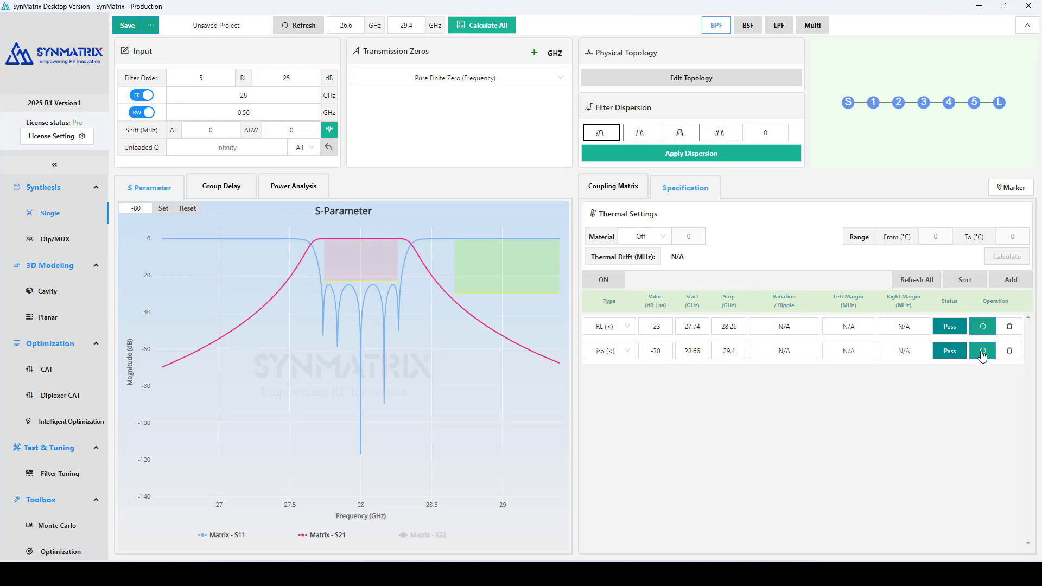
Display the coupling matrix as coupling bandwidths (CBW) instead of normalized values
mouse_move(526, 389)
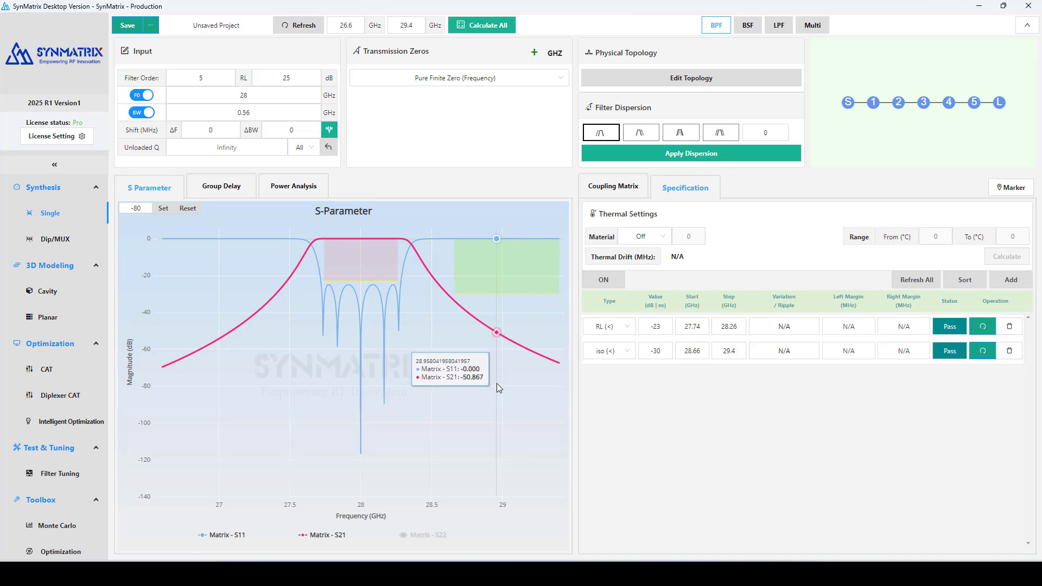
left_click(625, 193)
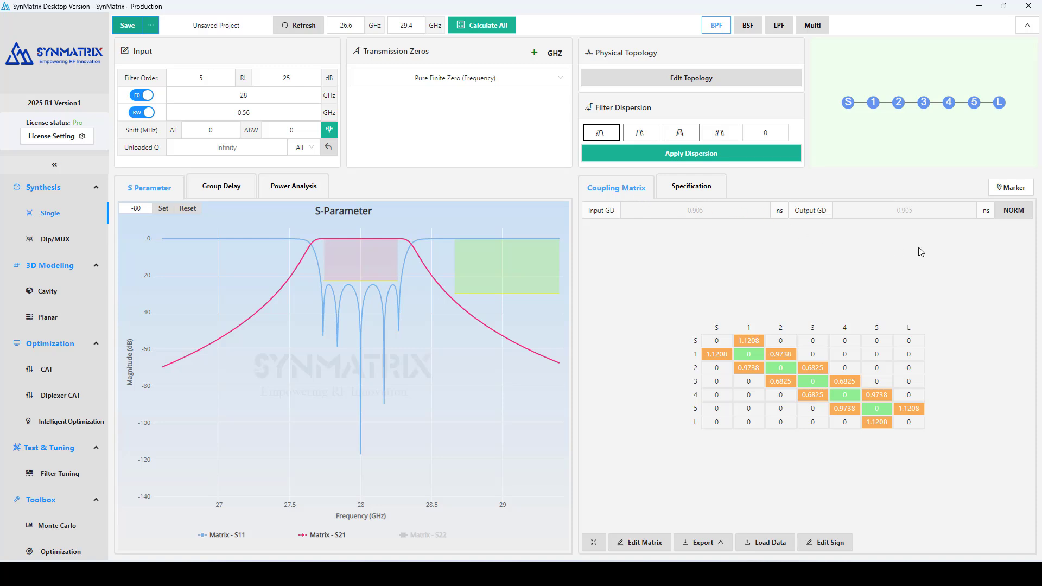
left_click(1012, 213)
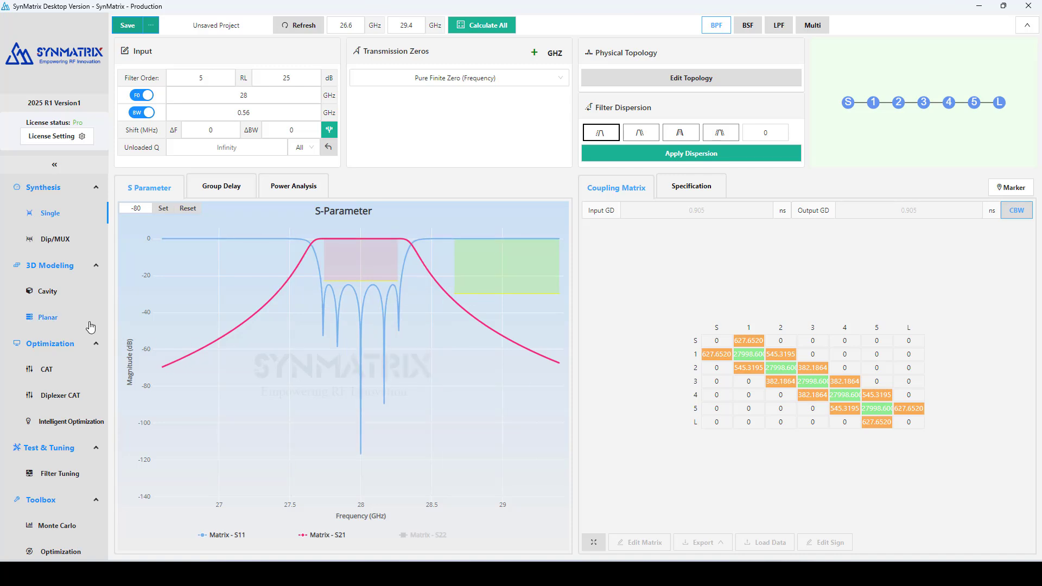
Start a new single-band SIW cavity 3D design using mm and GHz units
left_click(58, 293)
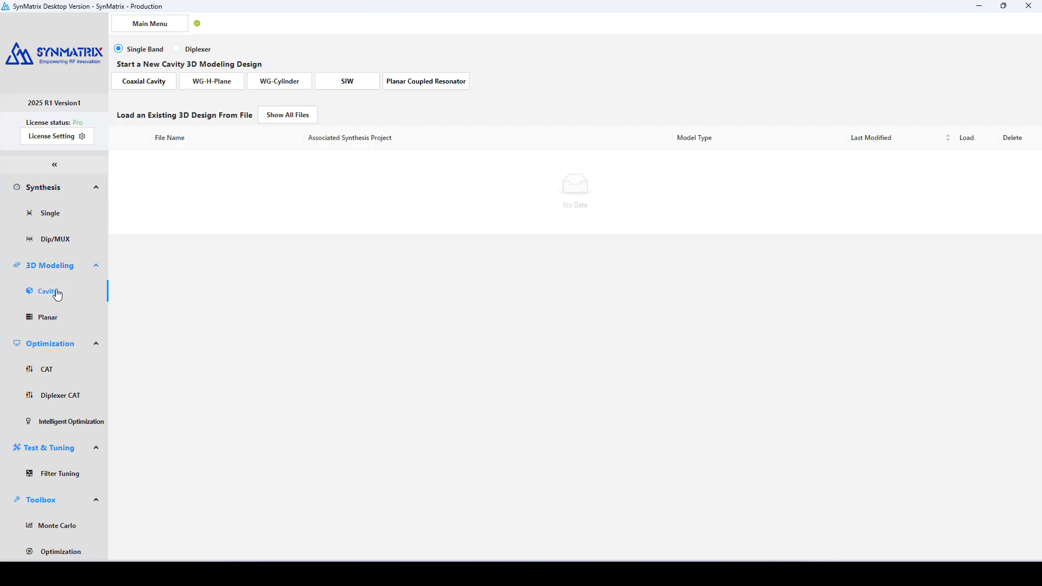
left_click(352, 84)
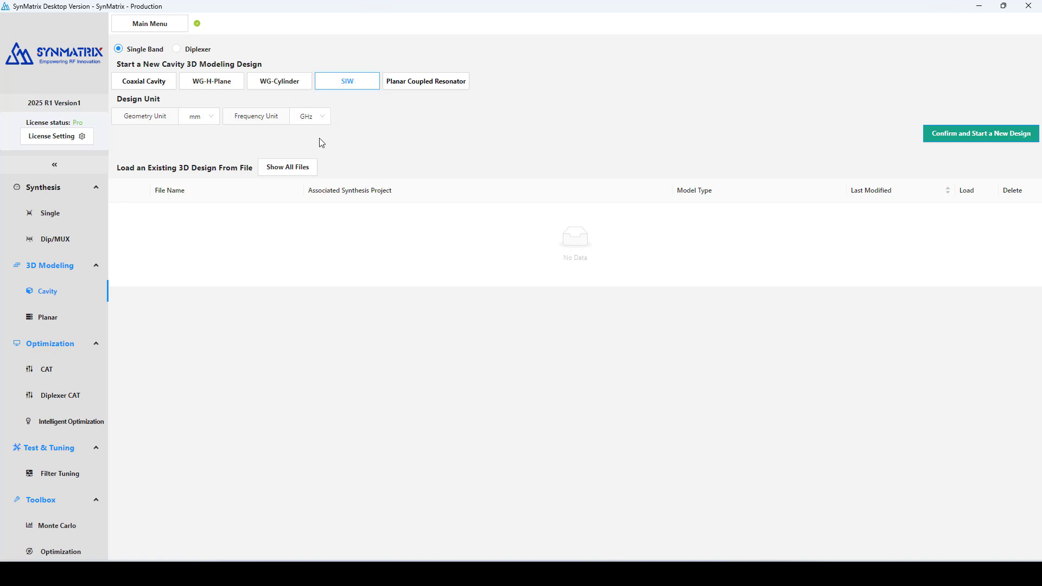
left_click(947, 137)
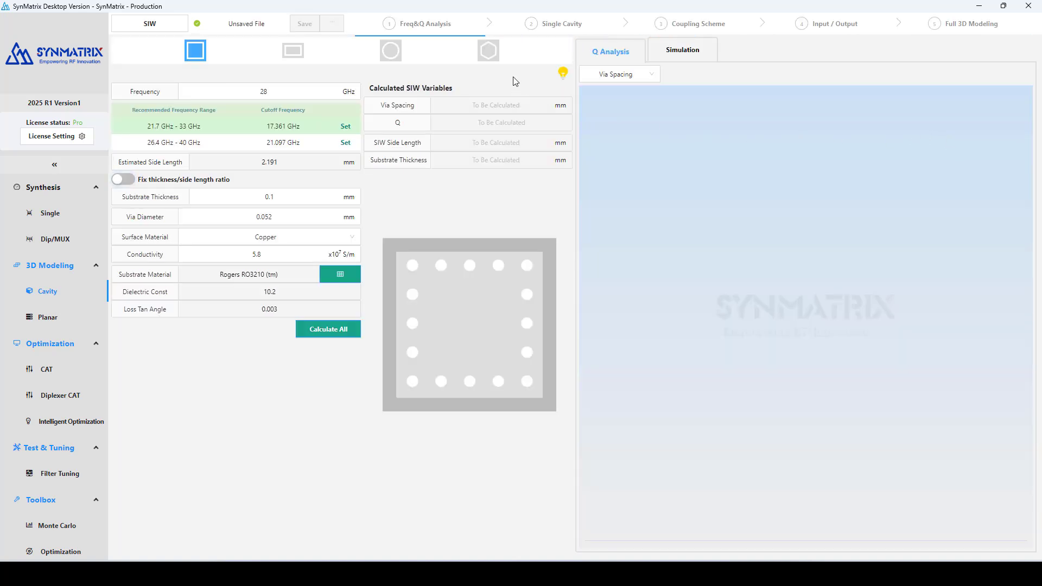
Choose the hexagon resonator shape and assign Rogers Ultralam 1217 as the substrate material
left_click(488, 51)
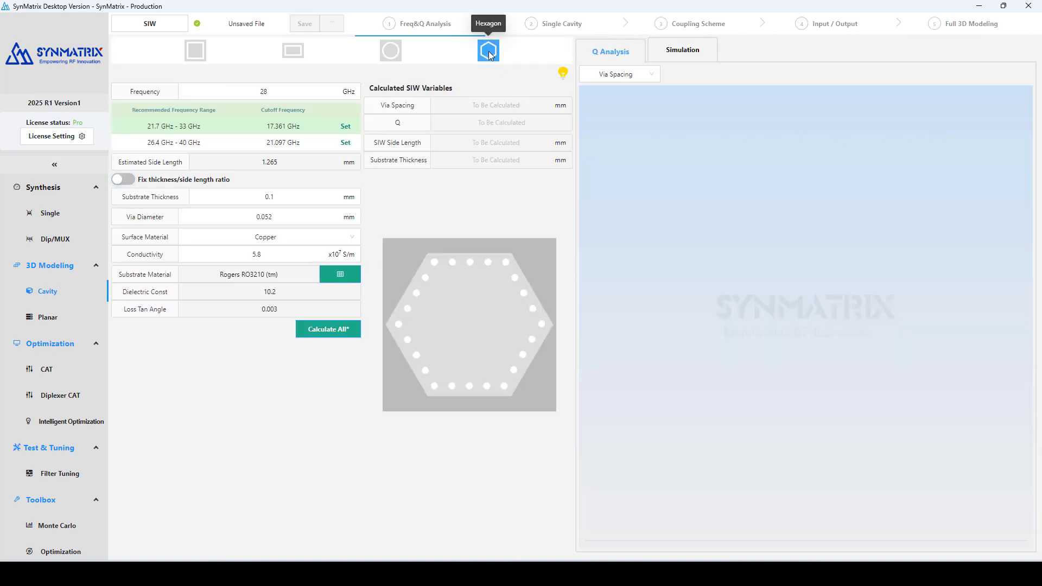
left_click(340, 274)
scroll(396, 319, "down", 10)
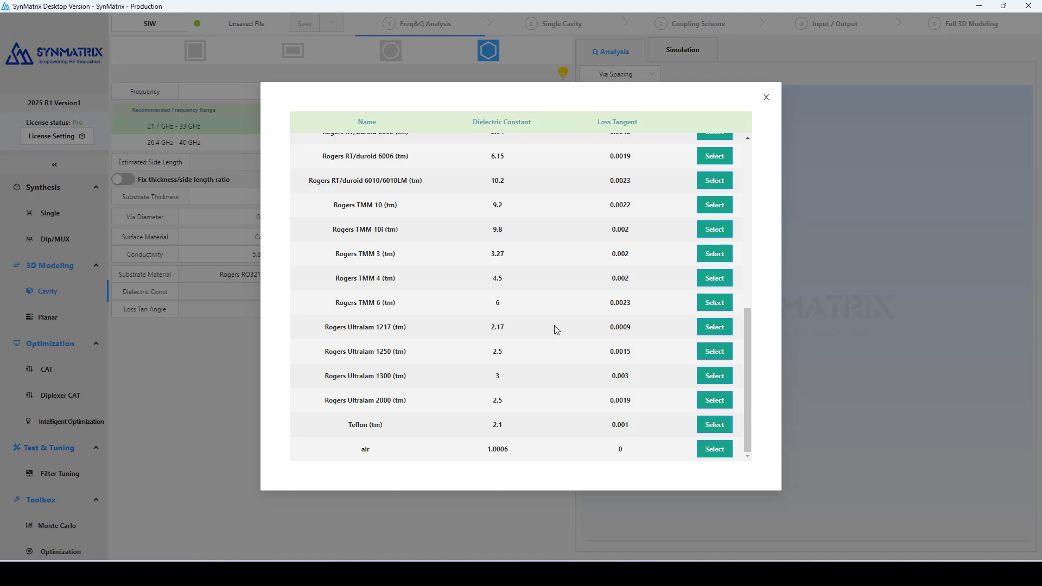
left_click(698, 328)
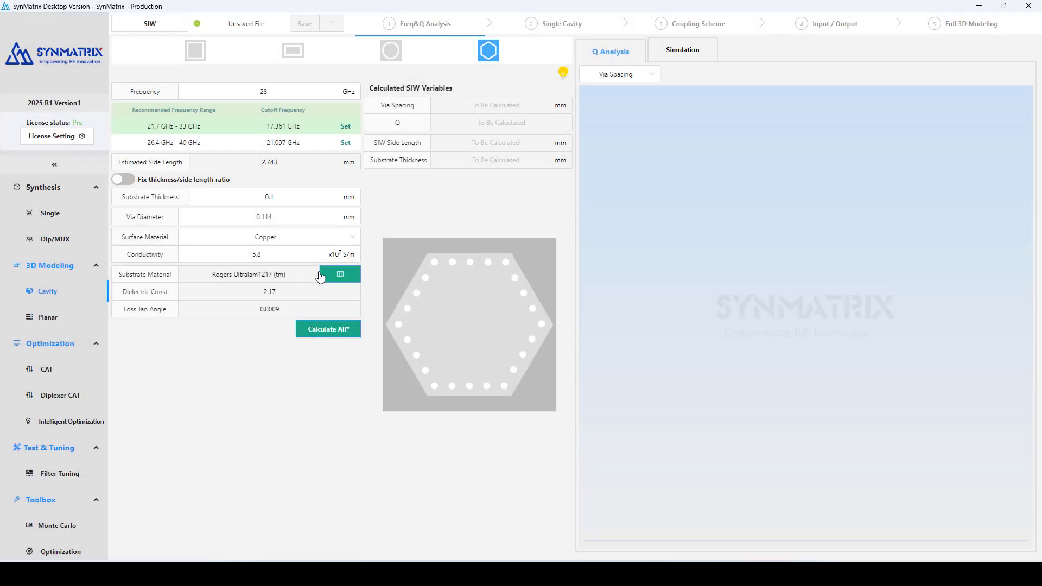
Set the via diameter to 0.171 mm and calculate all SIW variables, accepting the resonator shape change
left_click(284, 216)
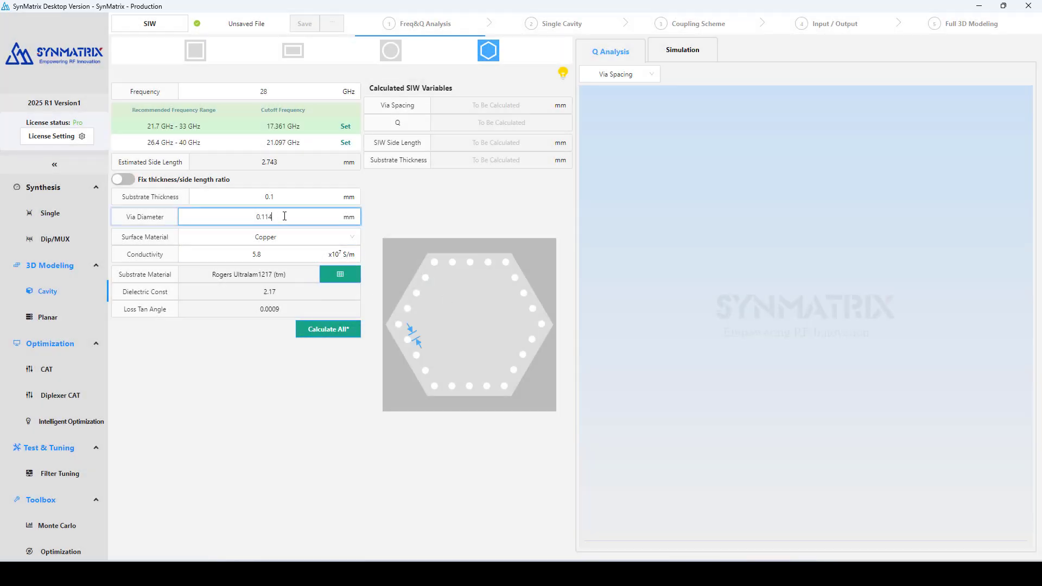
key("BackSpace")
key("BackSpace")
type("71")
left_click(331, 330)
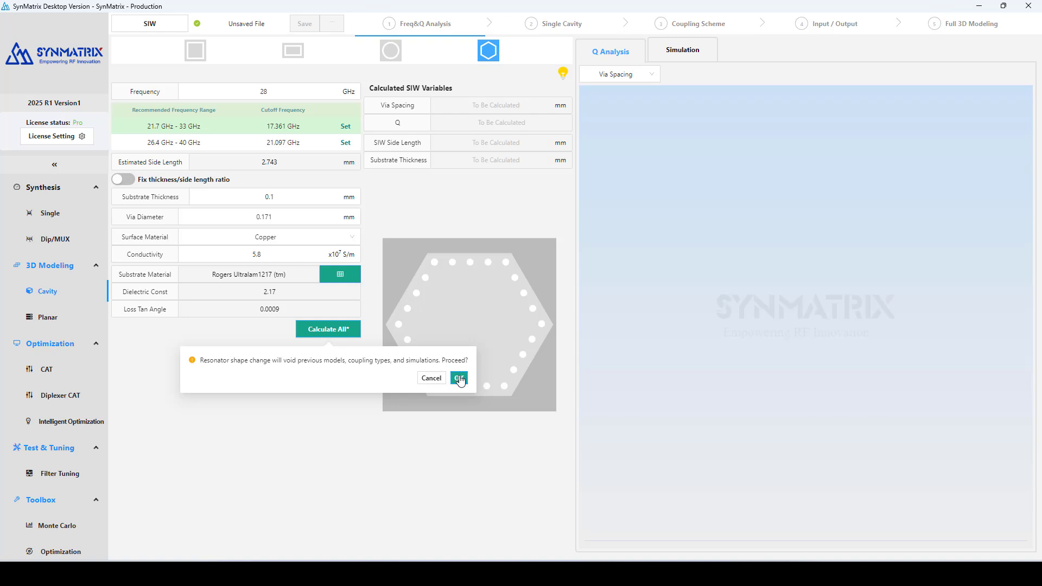
left_click(460, 378)
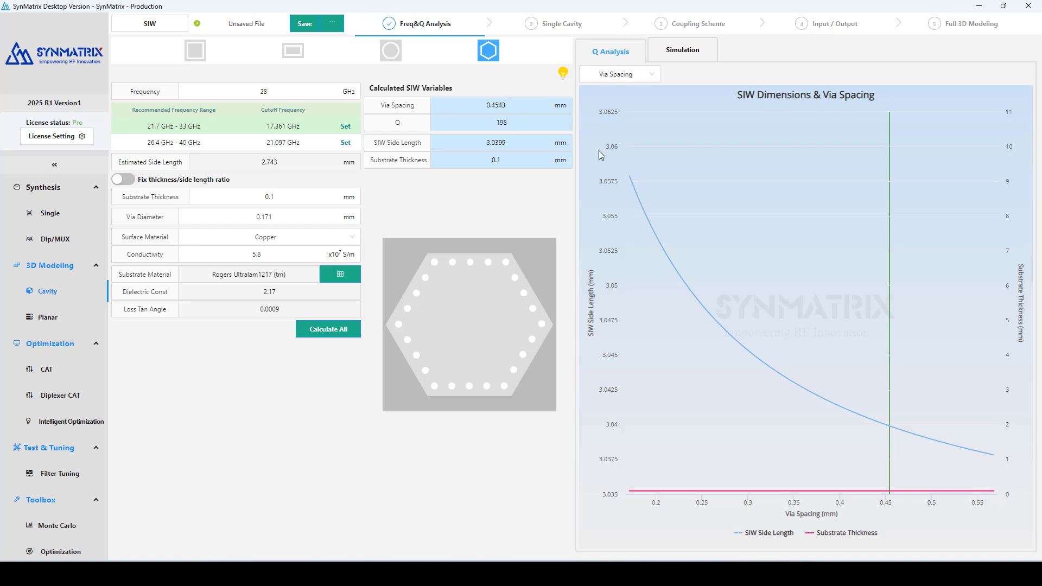
In the single cavity design, set the SIW side length to 3.15 mm and enable tuning vias at the corner
left_click(567, 26)
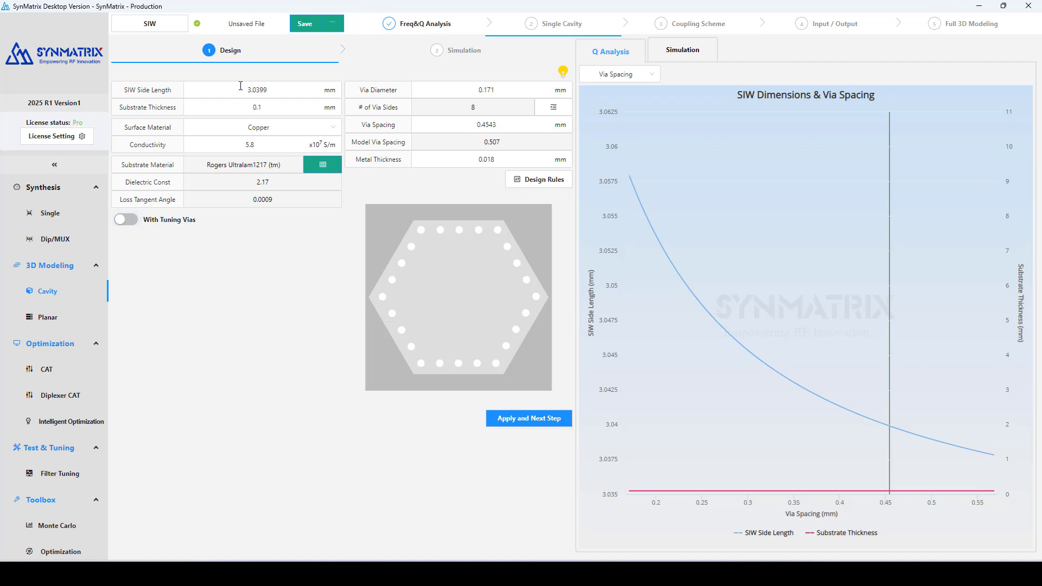
mouse_move(223, 87)
left_click_drag(288, 90, 223, 88)
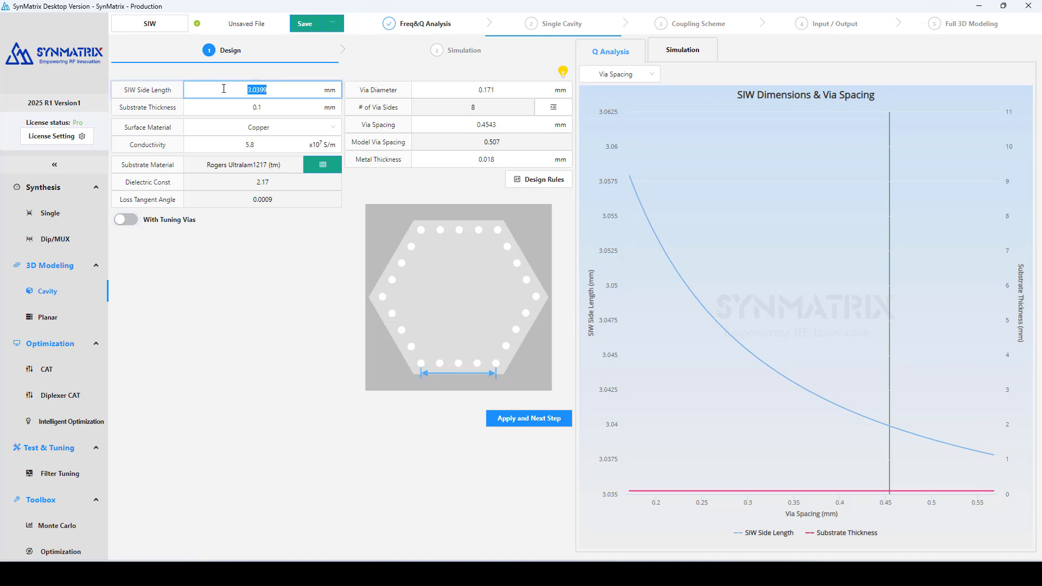
type("3.15")
left_click(139, 222)
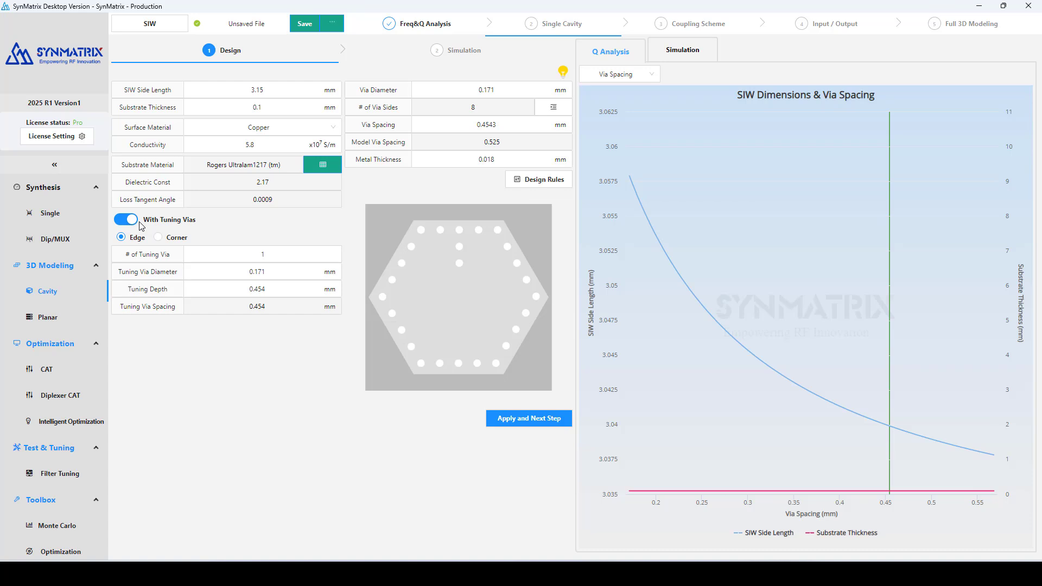
left_click(158, 237)
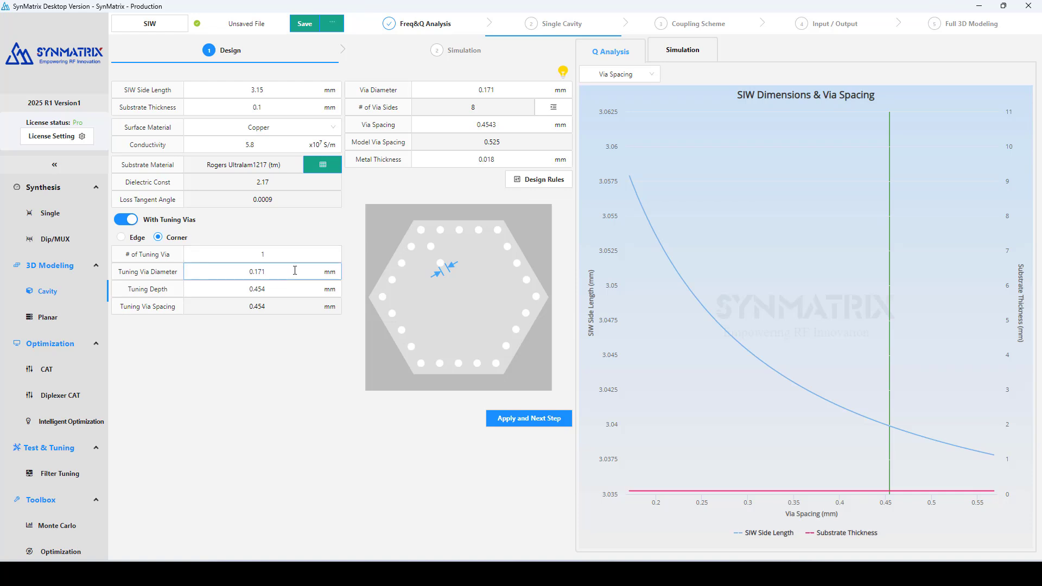
Apply the cavity design and enable a parametric study sweeping Tuning Depth from 0.65 to 0.7 mm with a linear count of 3
left_click(542, 424)
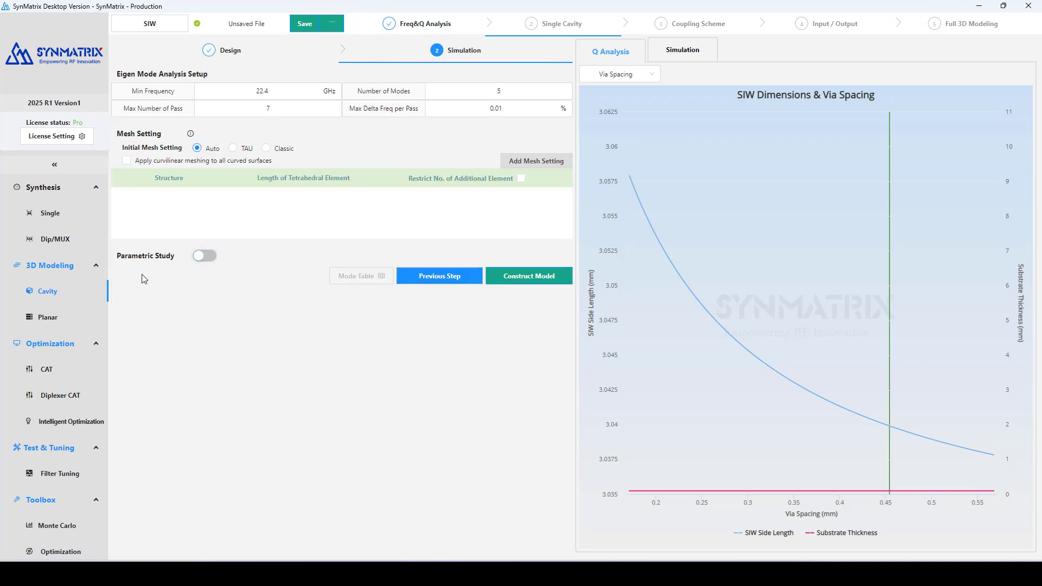
left_click(211, 259)
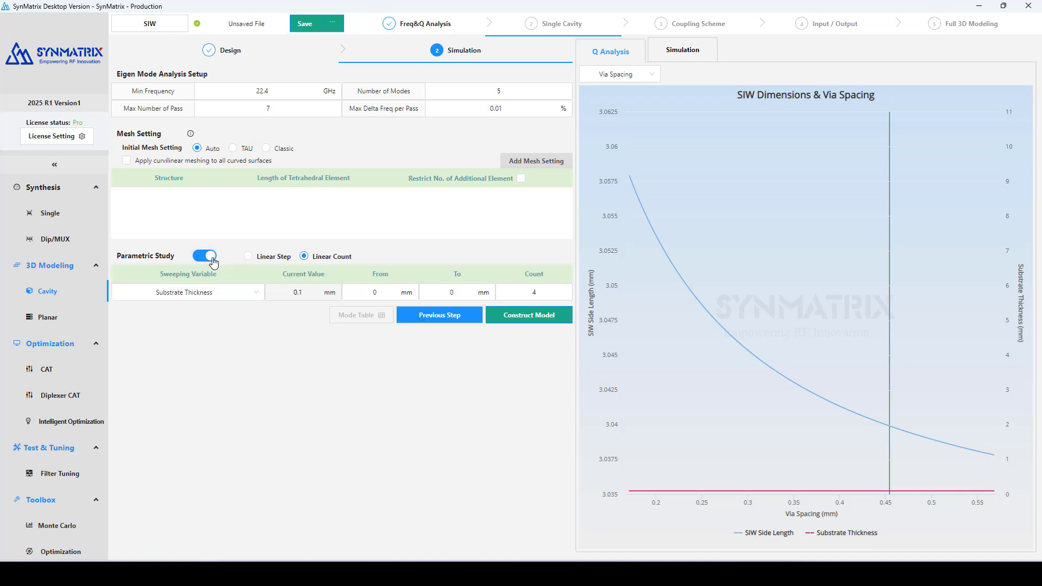
left_click(212, 292)
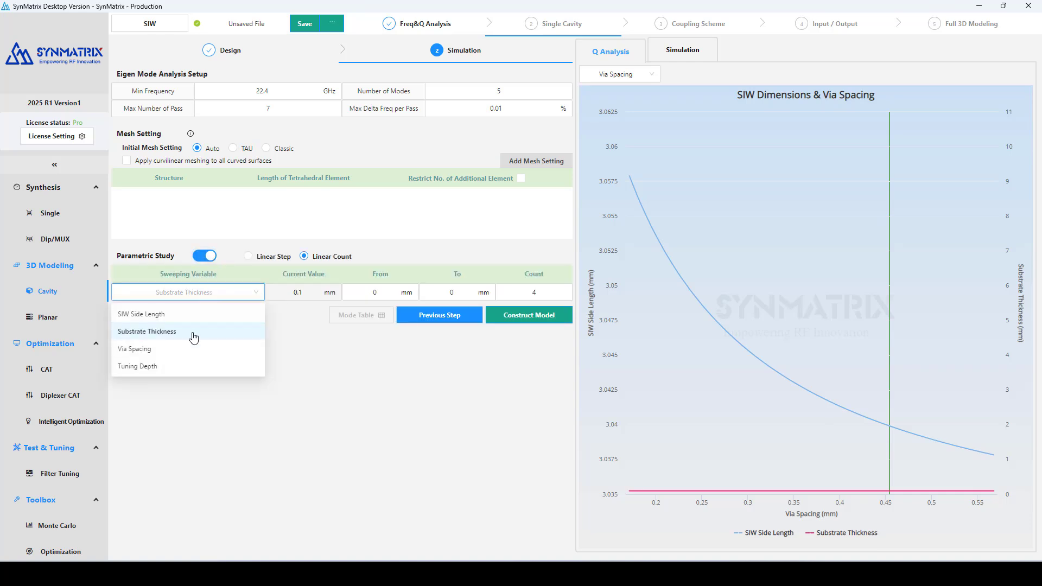
left_click(182, 367)
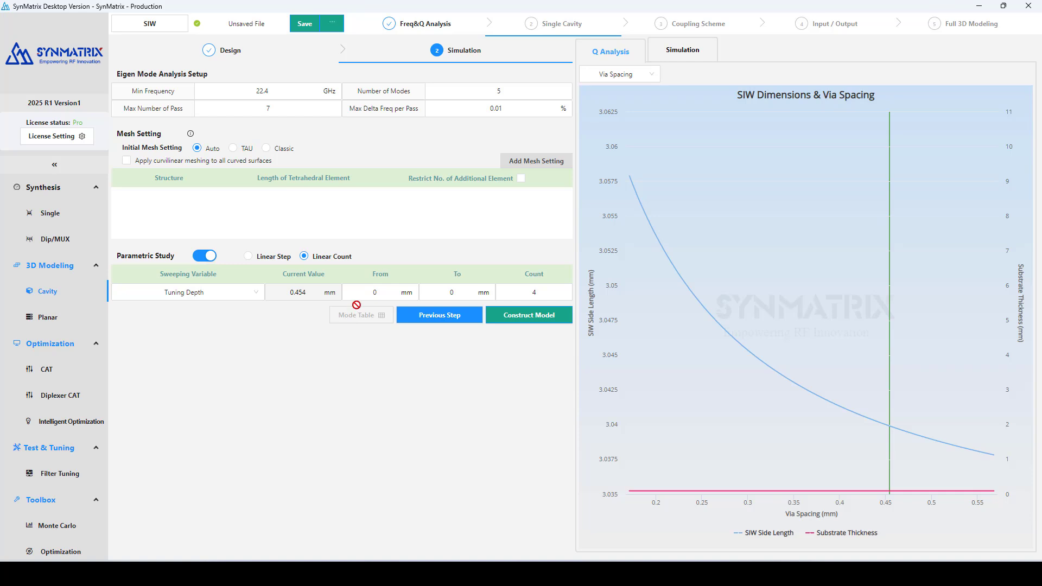
left_click(383, 292)
type(".65")
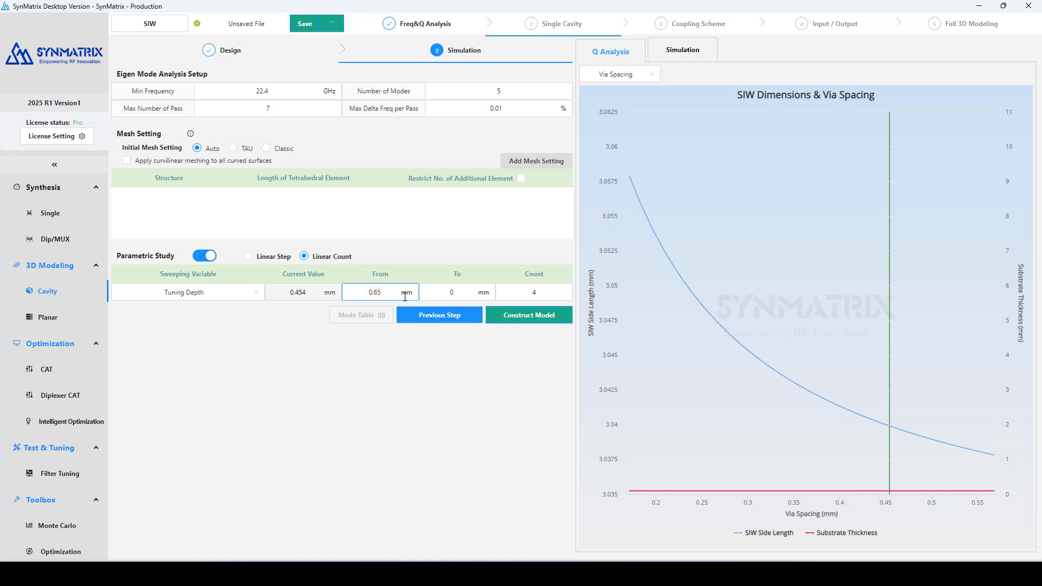
left_click(443, 290)
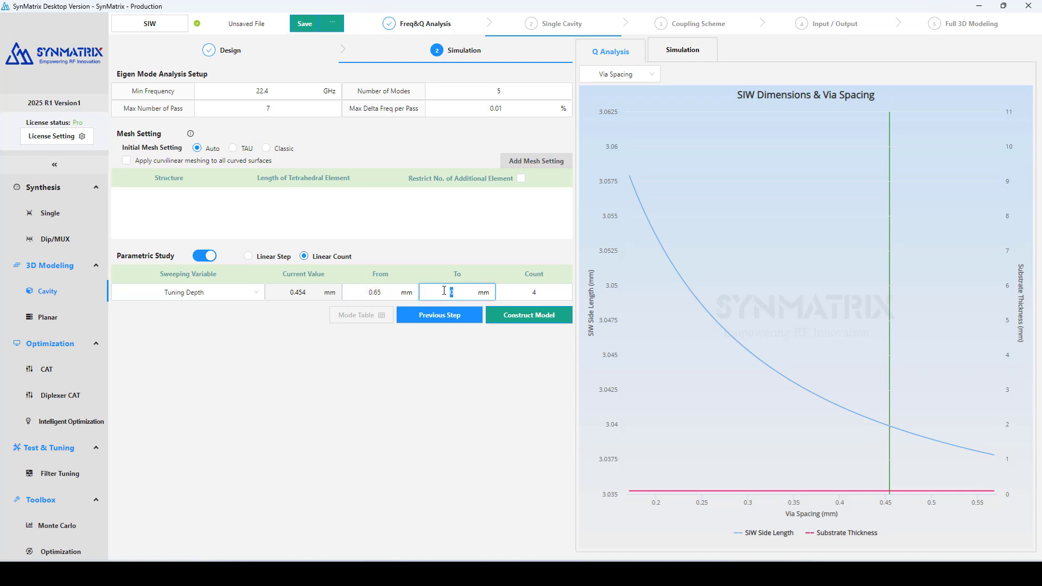
type("0.7")
left_click(529, 292)
type("3")
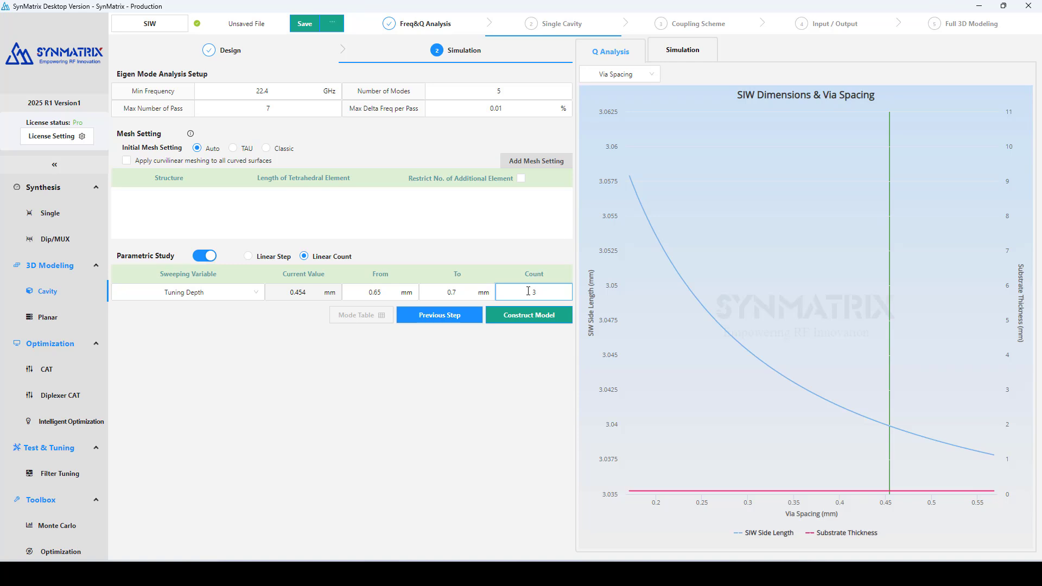
Configure the single cavity's eigenmode analysis with 10 maximum passes, 3 modes and a 1 % maximum delta frequency per pass
left_click(233, 110)
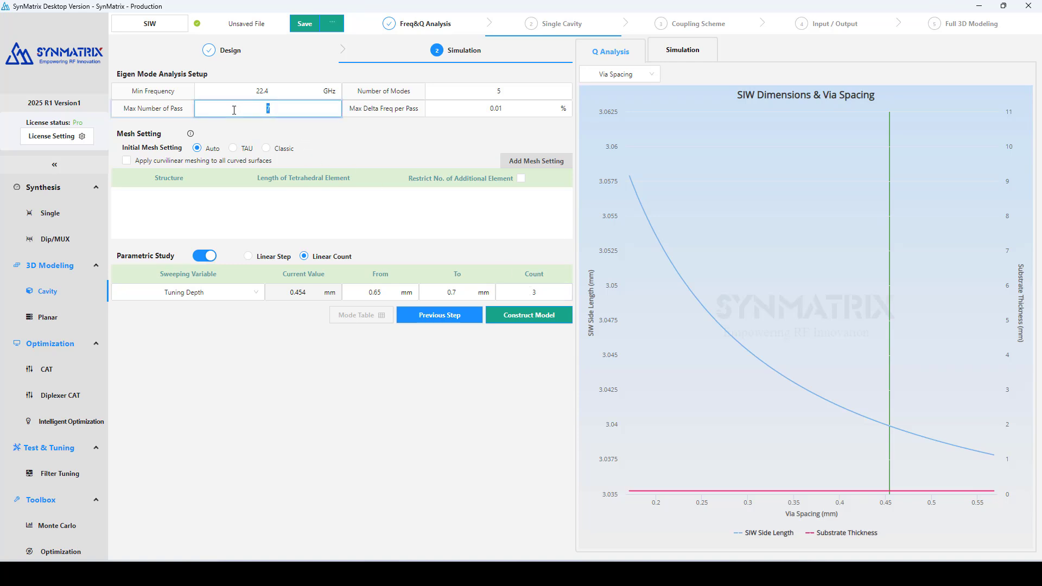
type("10")
left_click(491, 87)
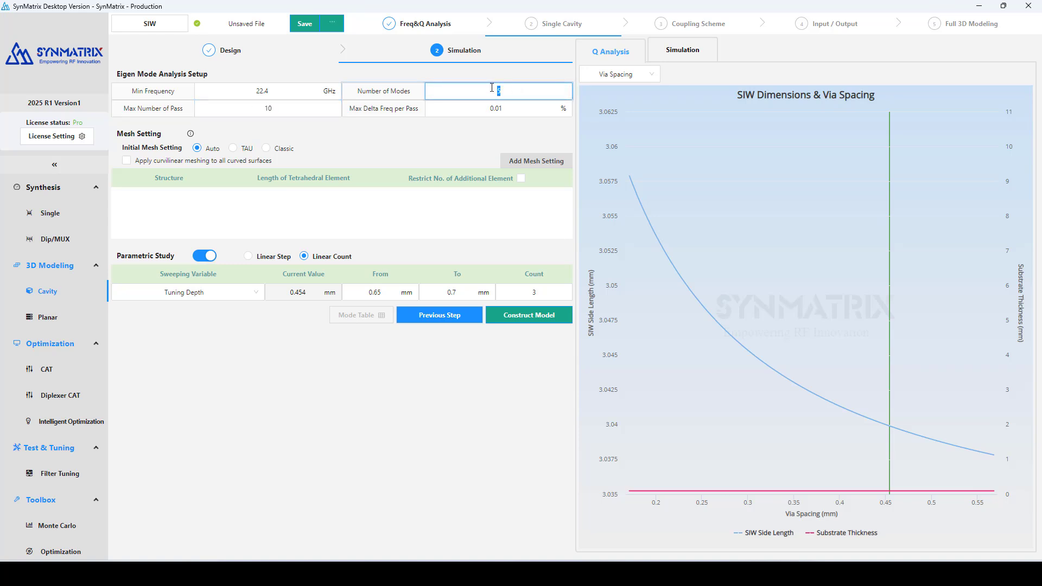
type("3")
left_click(483, 106)
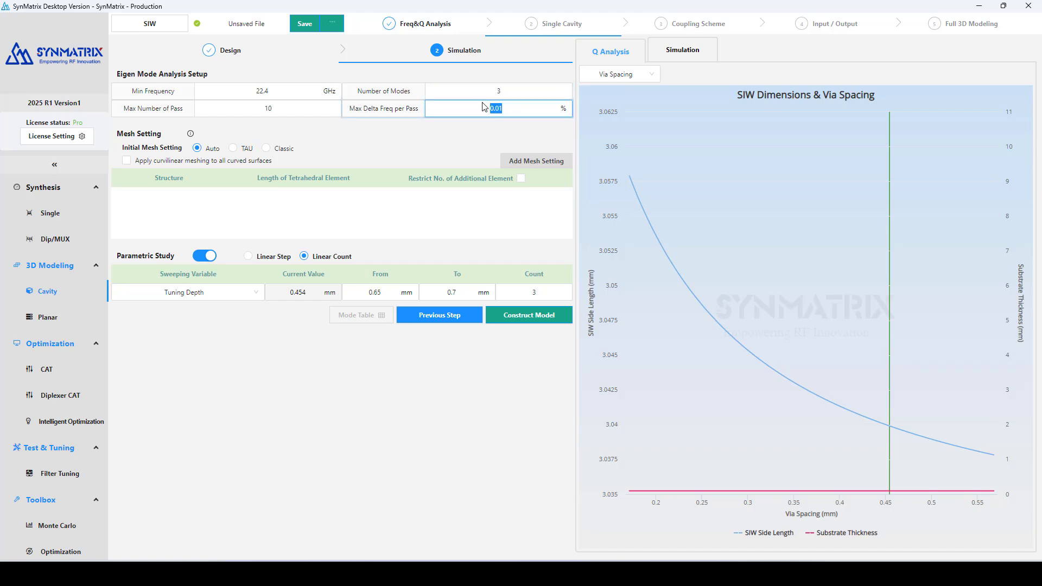
type("1")
Construct the cavity model as project SIW_28GHz in the SynMatrix folder, inspect the whole model in Ansys Electronics Desktop, and return to SynMatrix
left_click(531, 317)
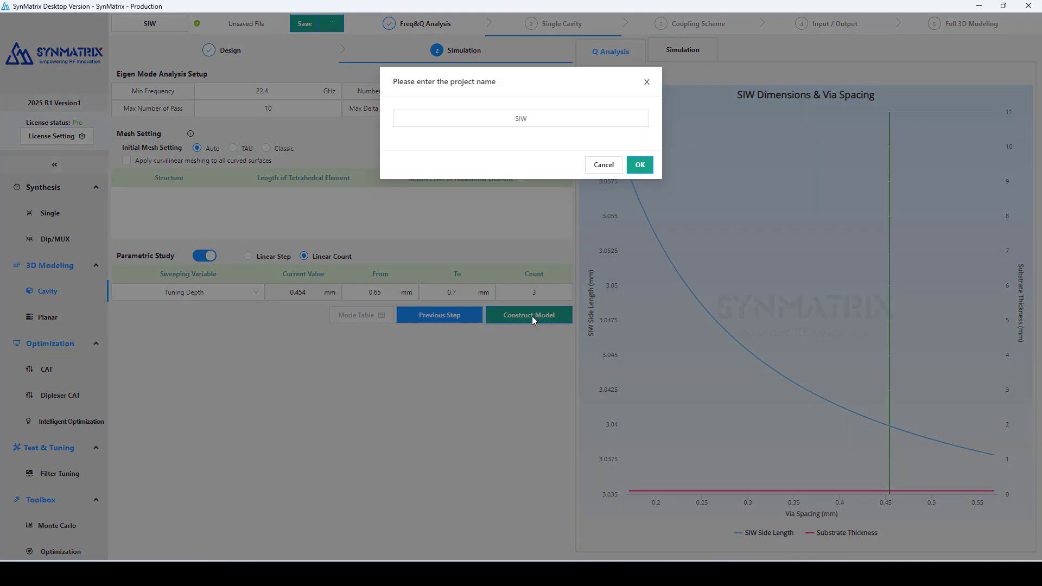
left_click(564, 123)
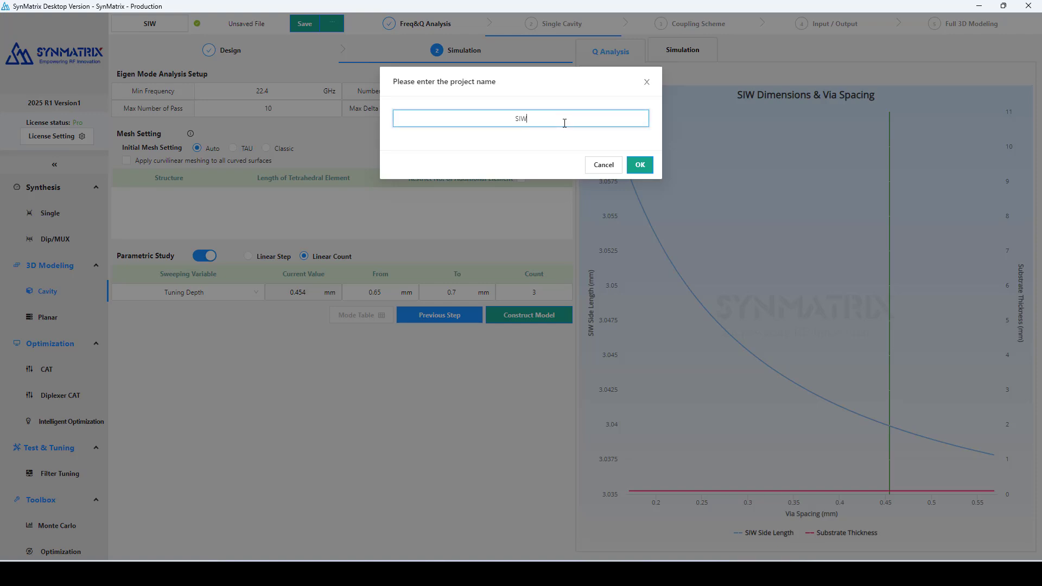
type("_28GHz")
left_click(639, 165)
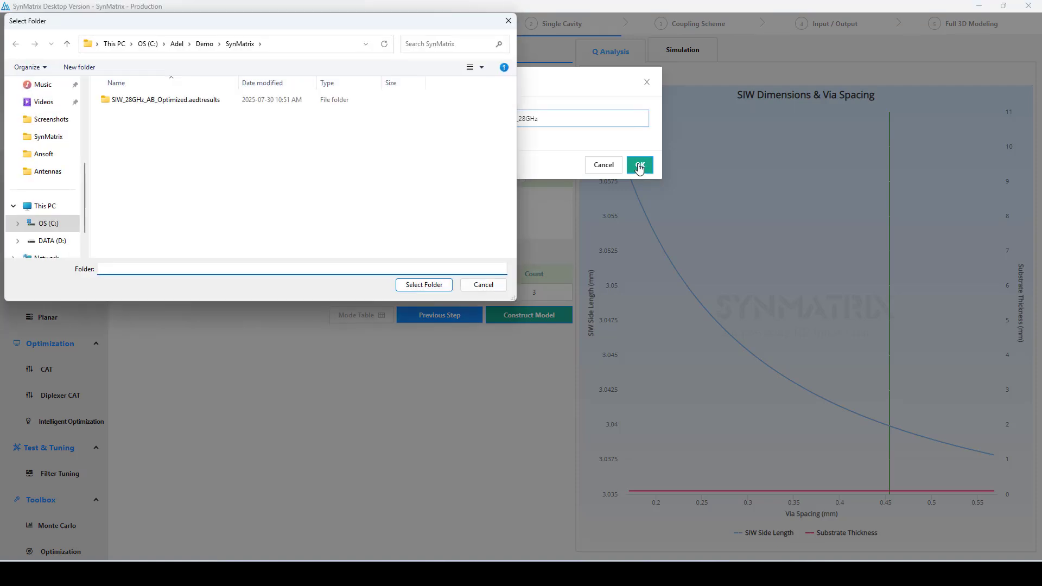
left_click(423, 284)
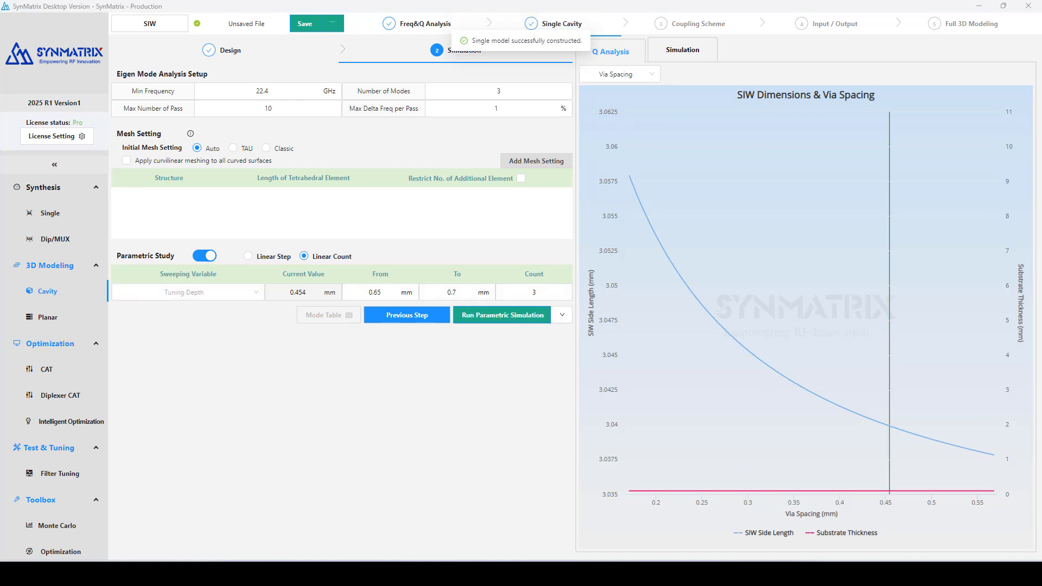
key("alt+Tab")
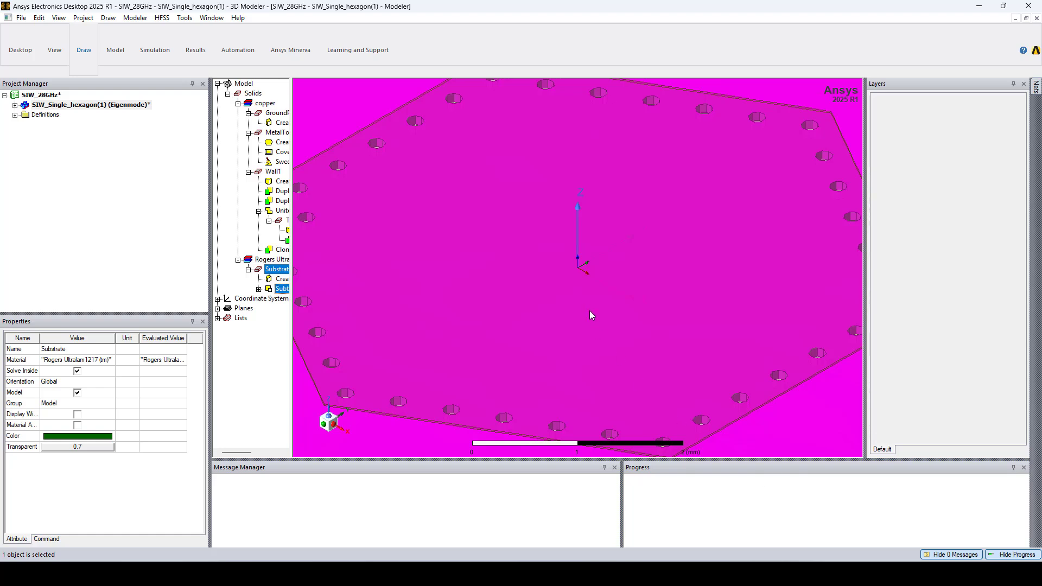
key("ctrl+d")
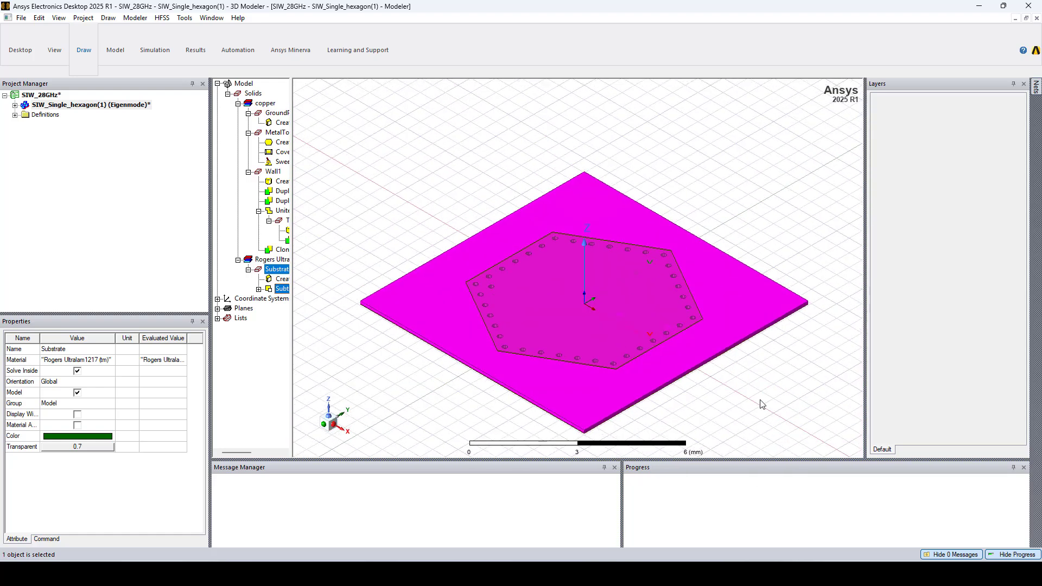
left_click(775, 408)
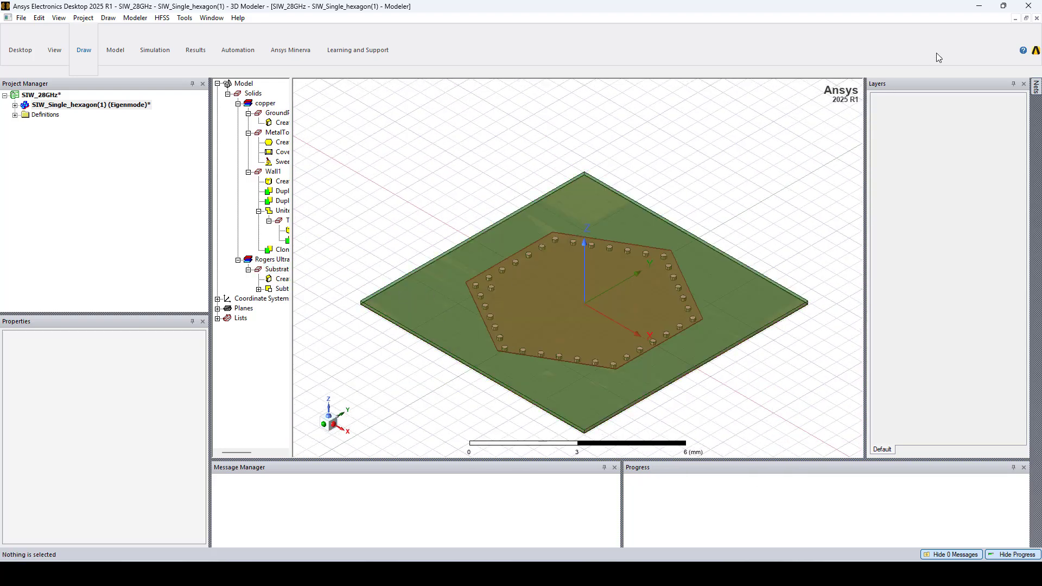
left_click(979, 7)
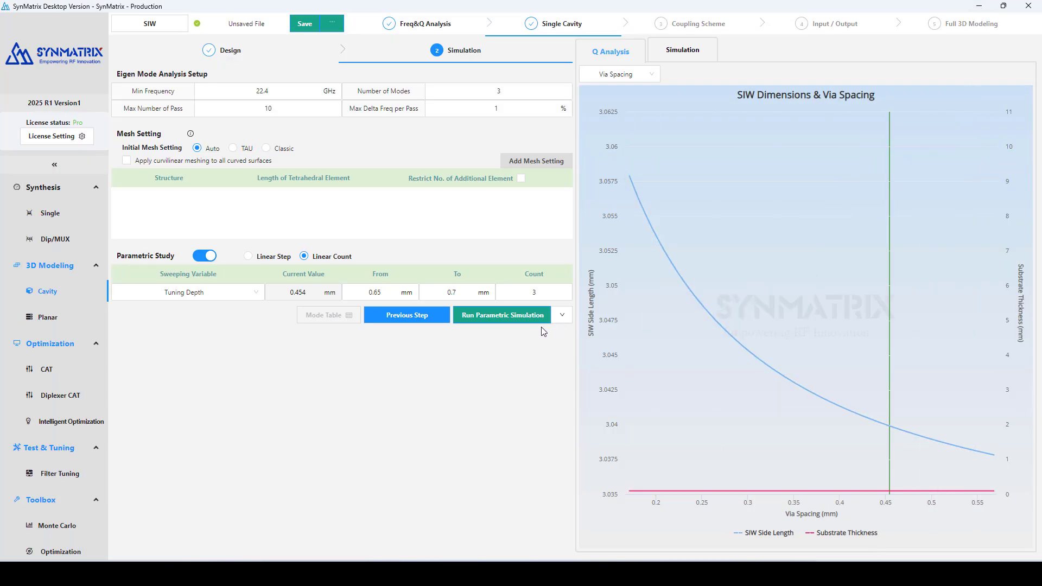
Run the single cavity's parametric simulation with its simulation chart displayed, acknowledging the running notice
left_click(697, 55)
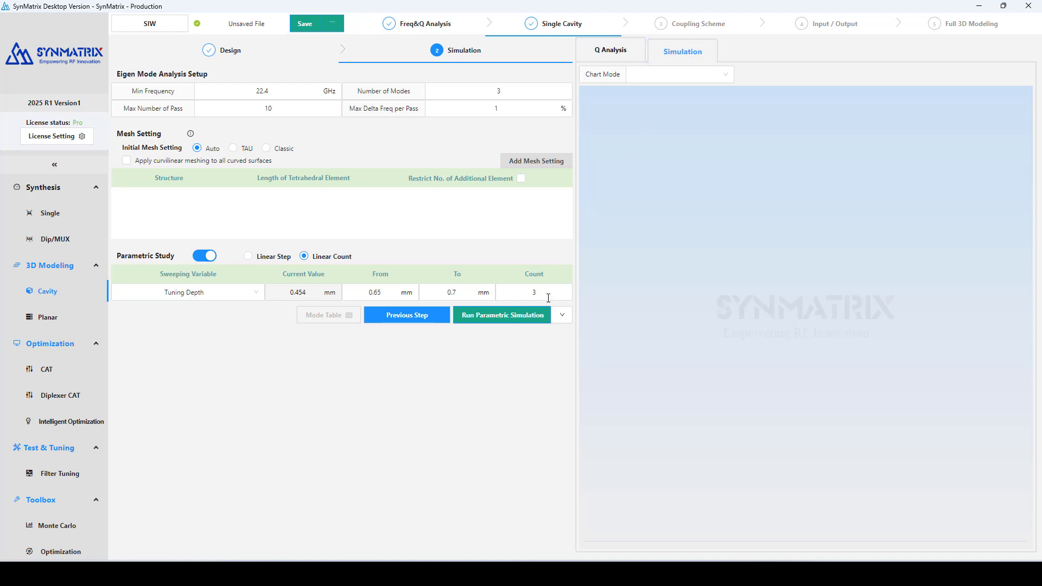
left_click(489, 321)
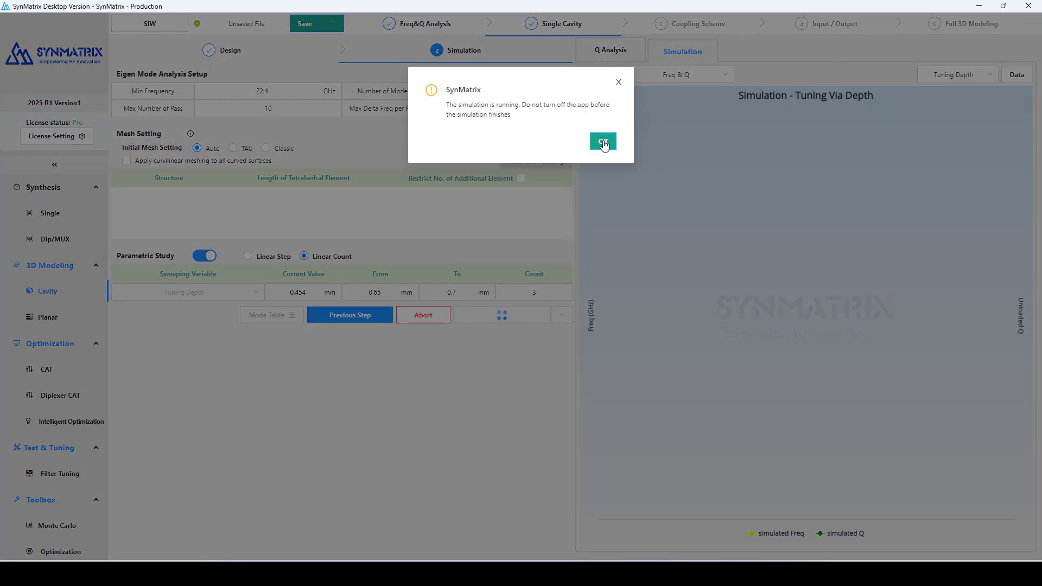
left_click(603, 141)
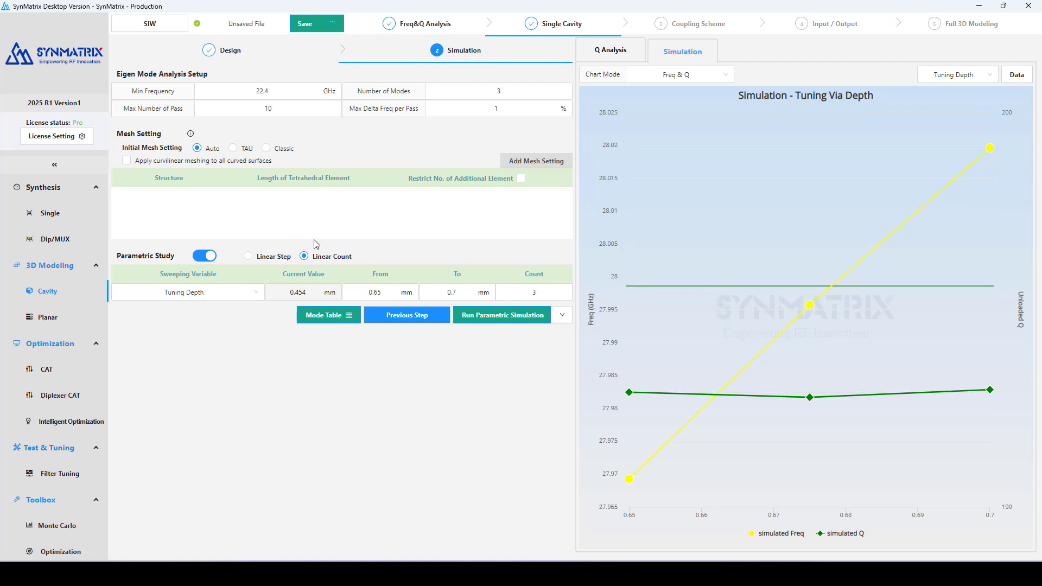
Consult the synthesized coupling matrix and set the third, off-centre iris structure as main coupling, following the single model's tuning via setting
left_click(50, 216)
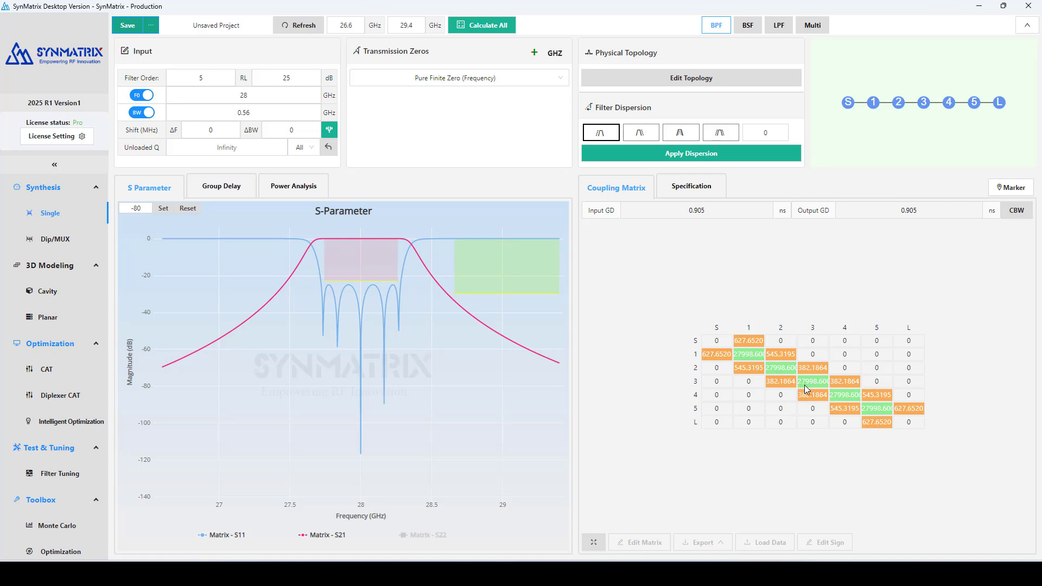
left_click(47, 298)
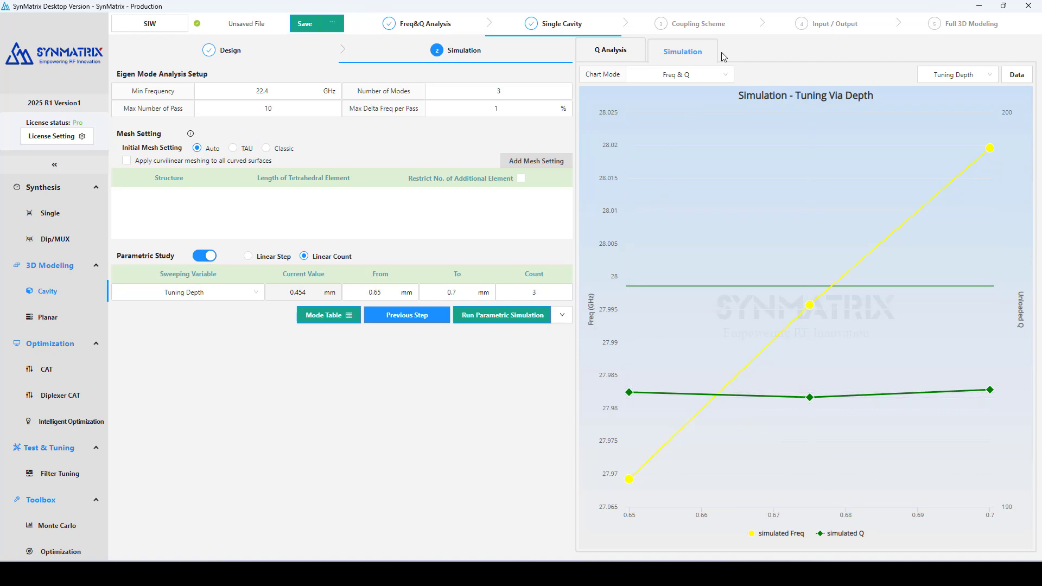
left_click(709, 26)
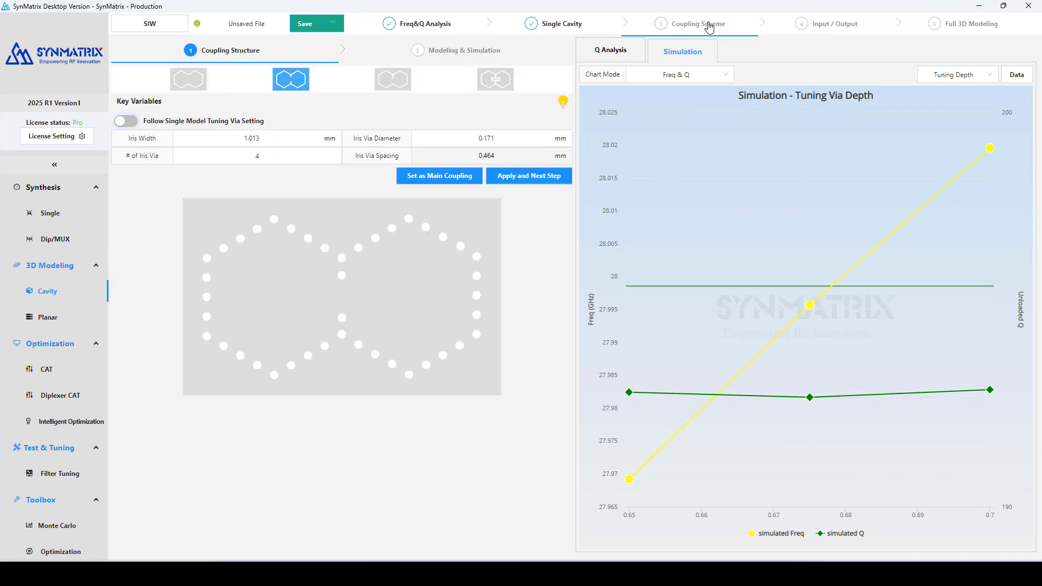
left_click(403, 82)
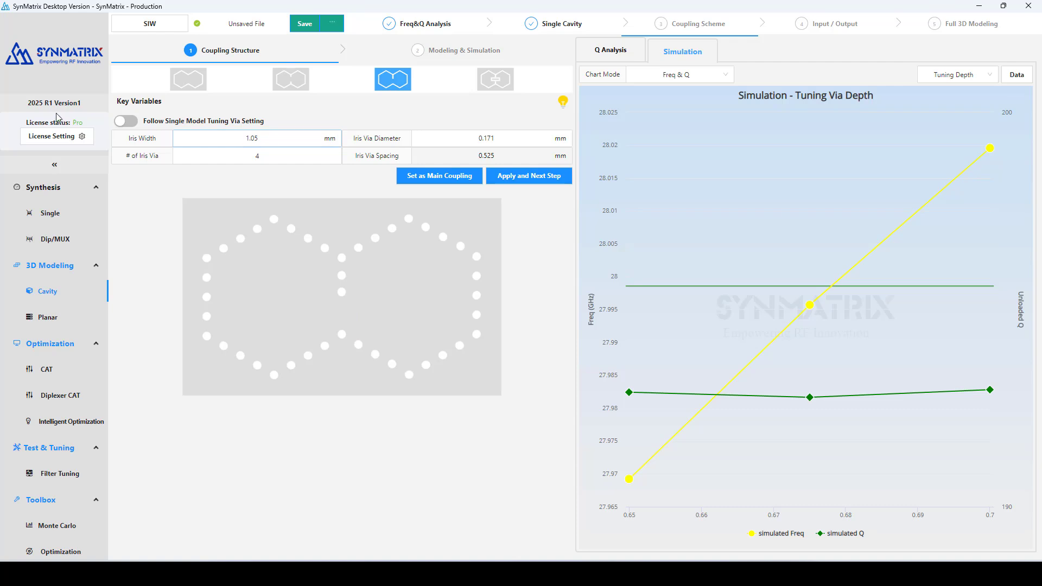
left_click(124, 123)
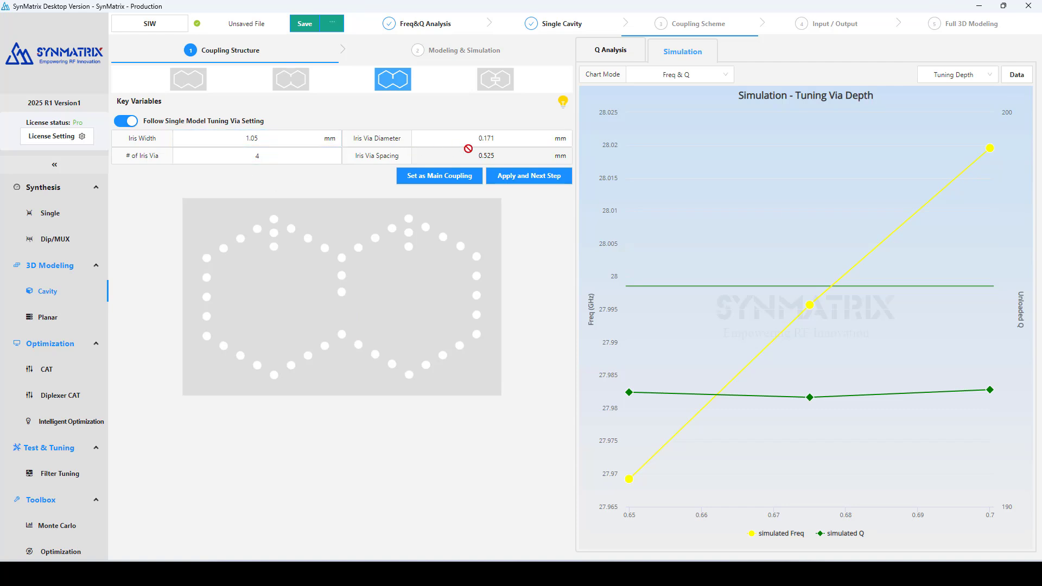
left_click(453, 179)
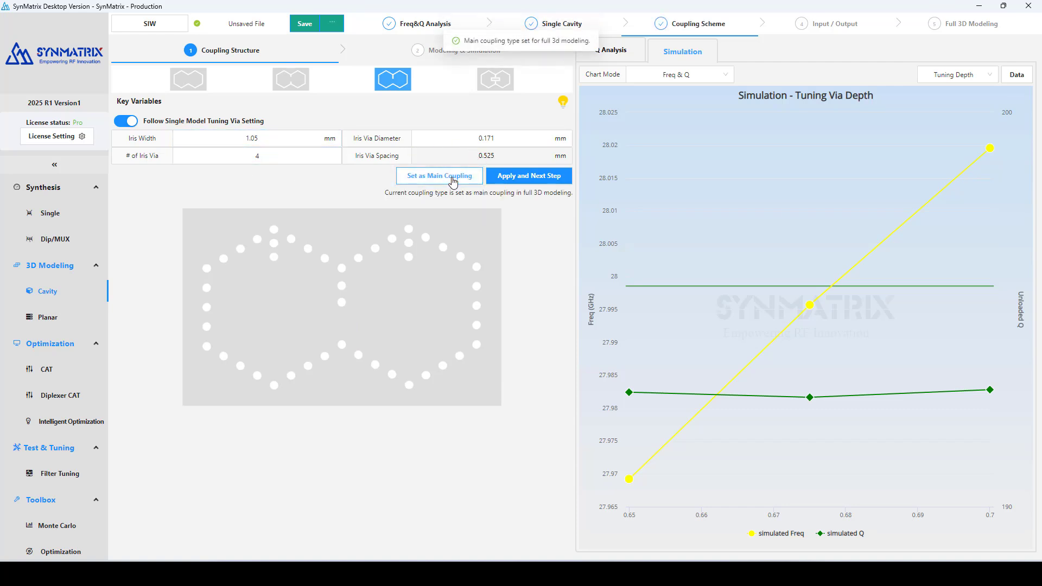
Apply the coupling structure and enable a parametric study sweeping Iris Width from 1.5 to 1.8 mm
left_click(551, 181)
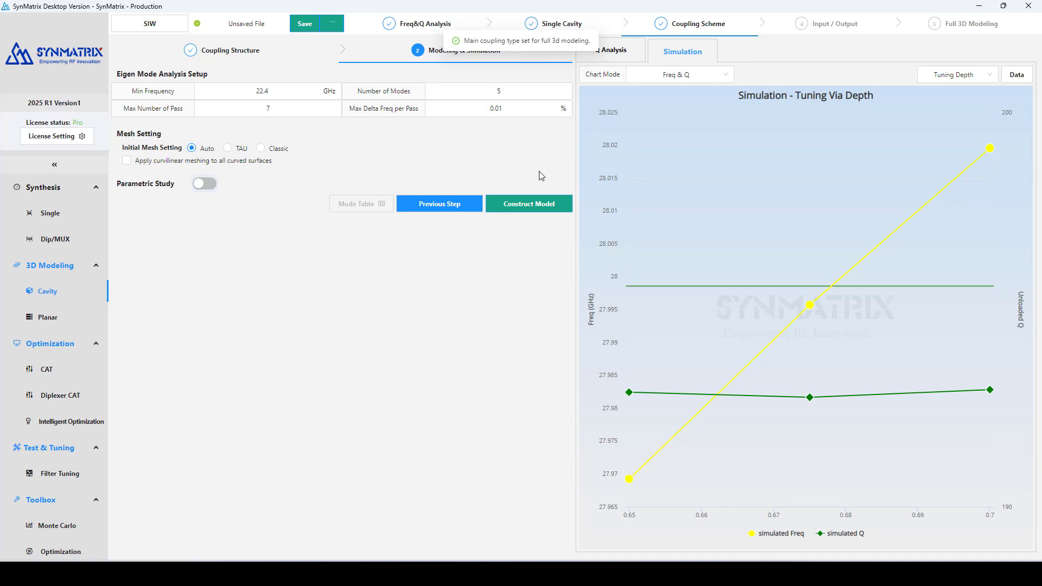
left_click(206, 184)
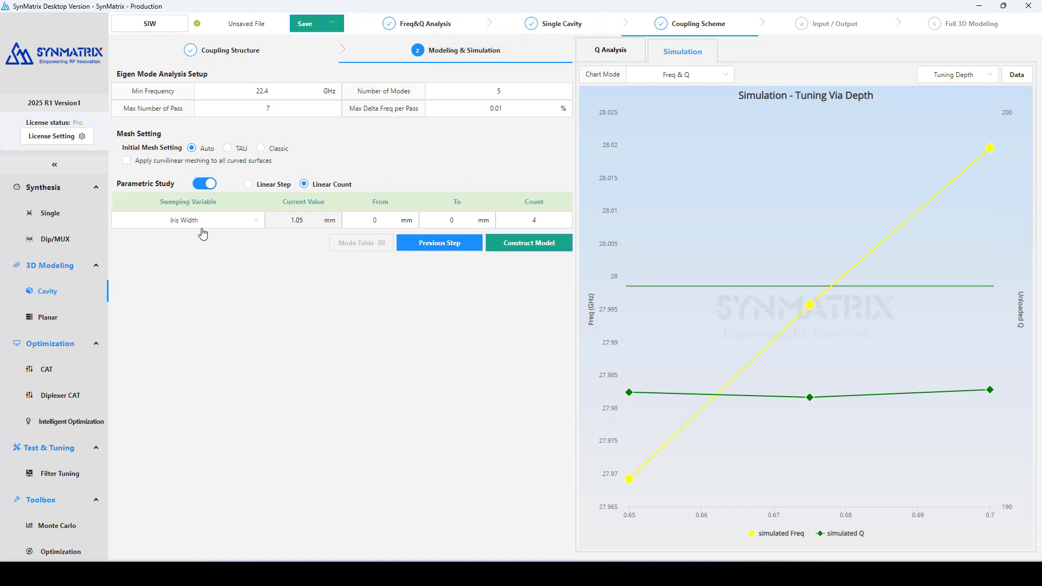
left_click(380, 222)
double_click(382, 222)
type("1.5")
double_click(449, 219)
type("1.")
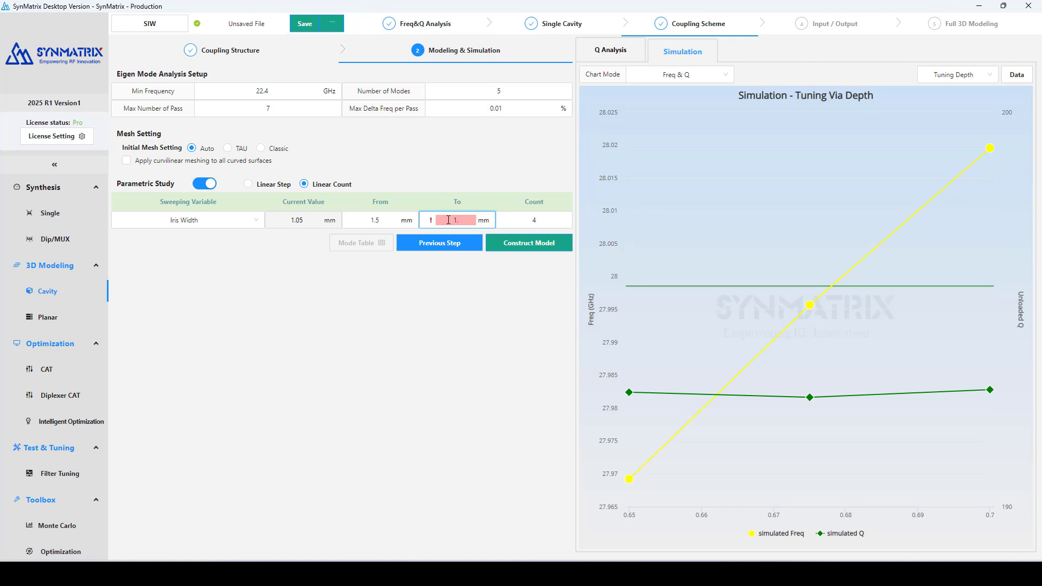
type("8")
Set the coupling analysis to 10 maximum passes, 3 modes and 1 % maximum delta frequency per pass, and construct the coupling model
double_click(249, 112)
type("10")
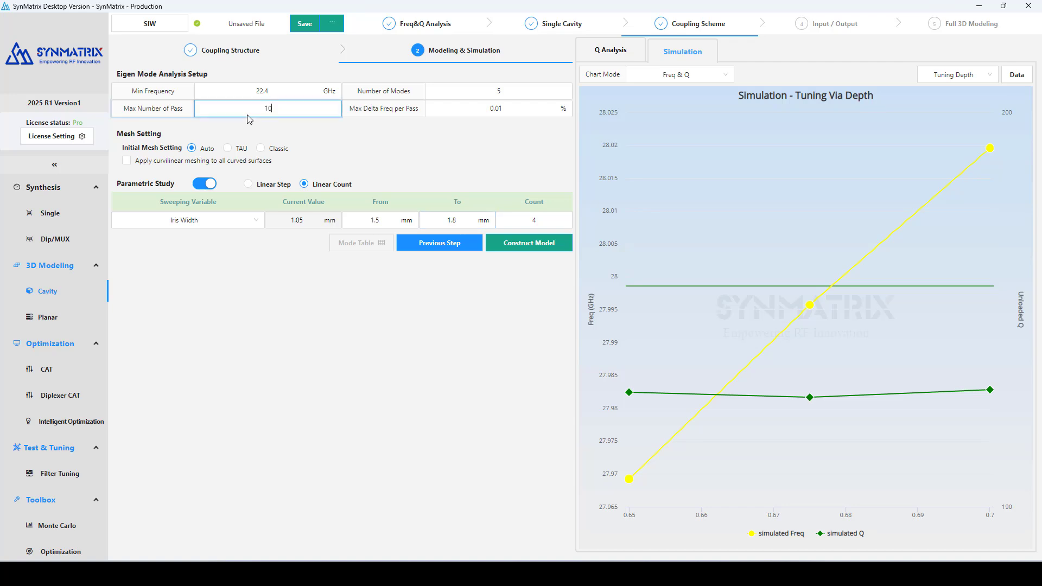
double_click(455, 90)
type("3")
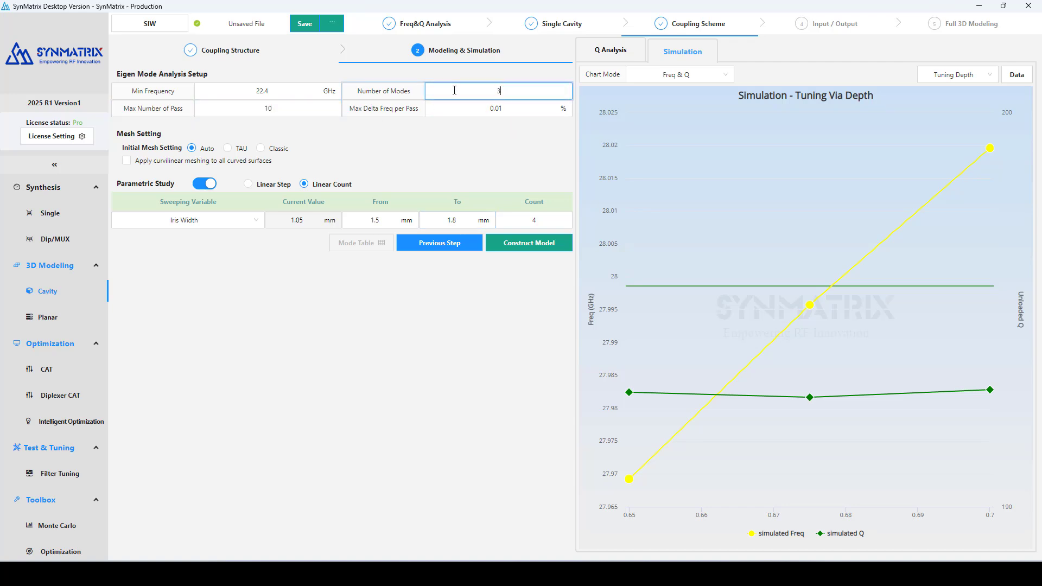
double_click(480, 106)
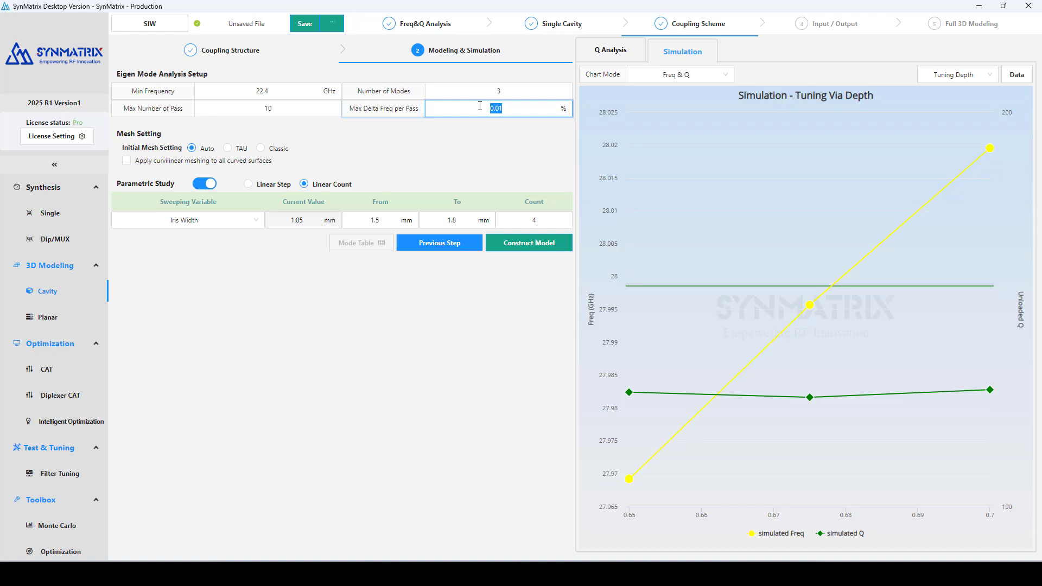
type("1")
left_click(479, 132)
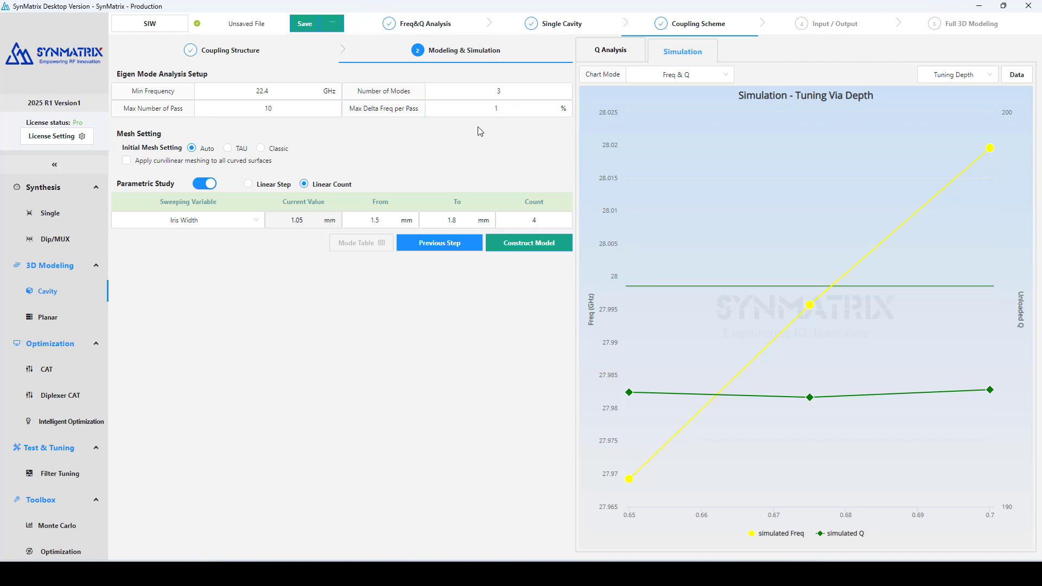
left_click(550, 245)
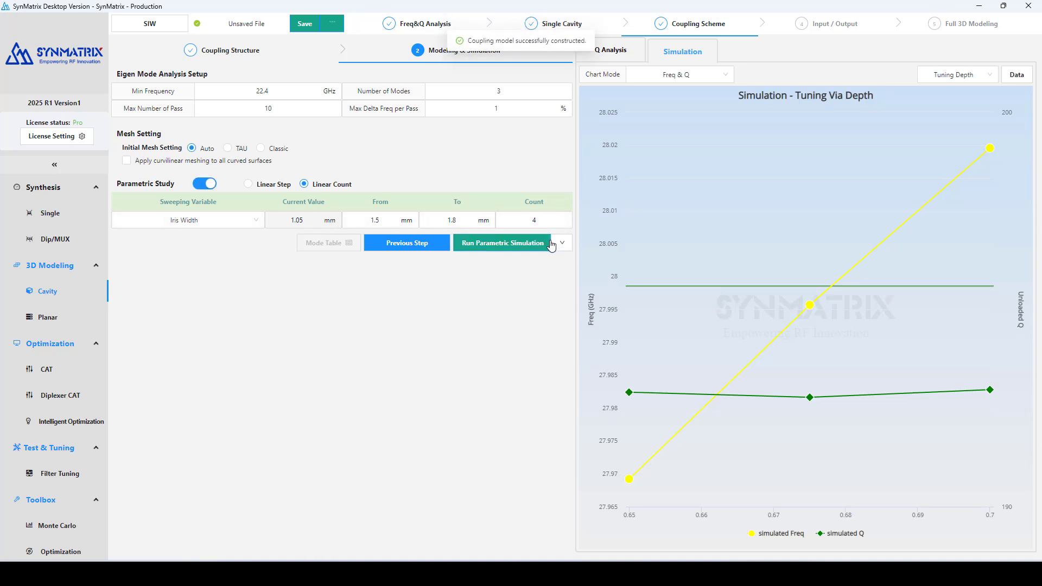
Run the coupling model's Iris Width parametric simulation, acknowledging the running notice, and compare the coupling target values with the simulated curve
left_click(501, 244)
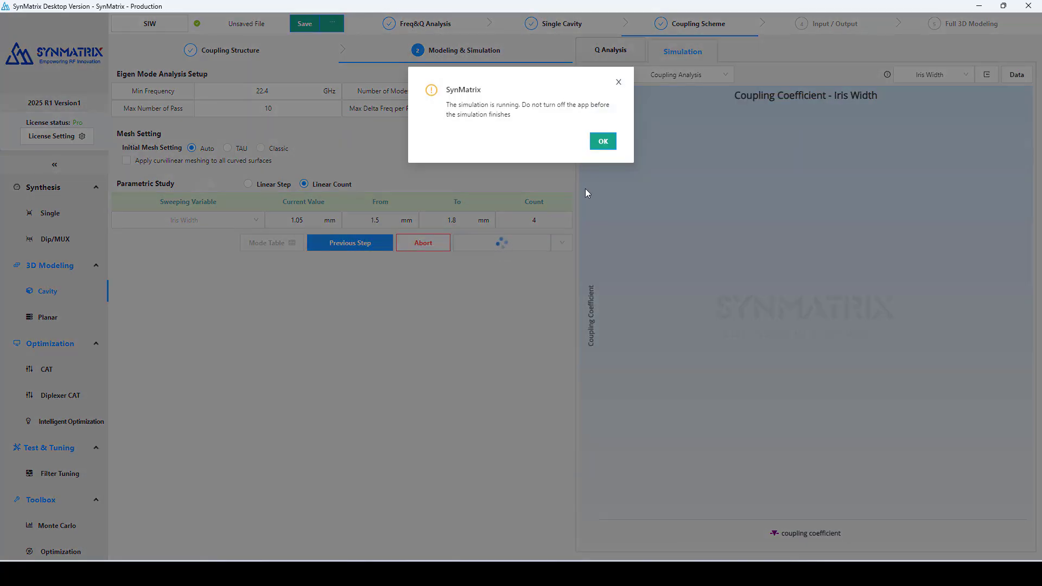
left_click(602, 142)
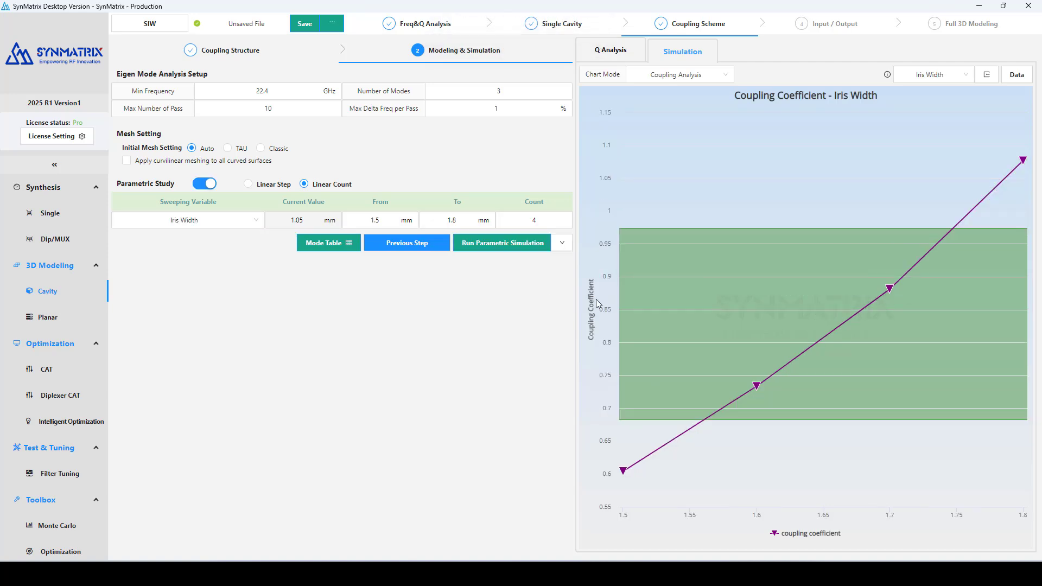
left_click(986, 77)
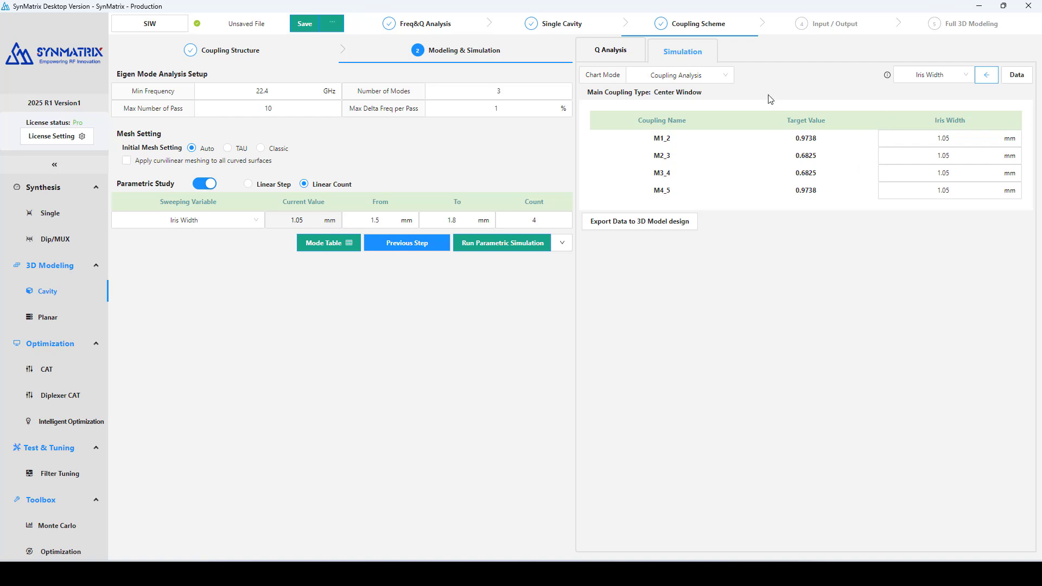
left_click(986, 76)
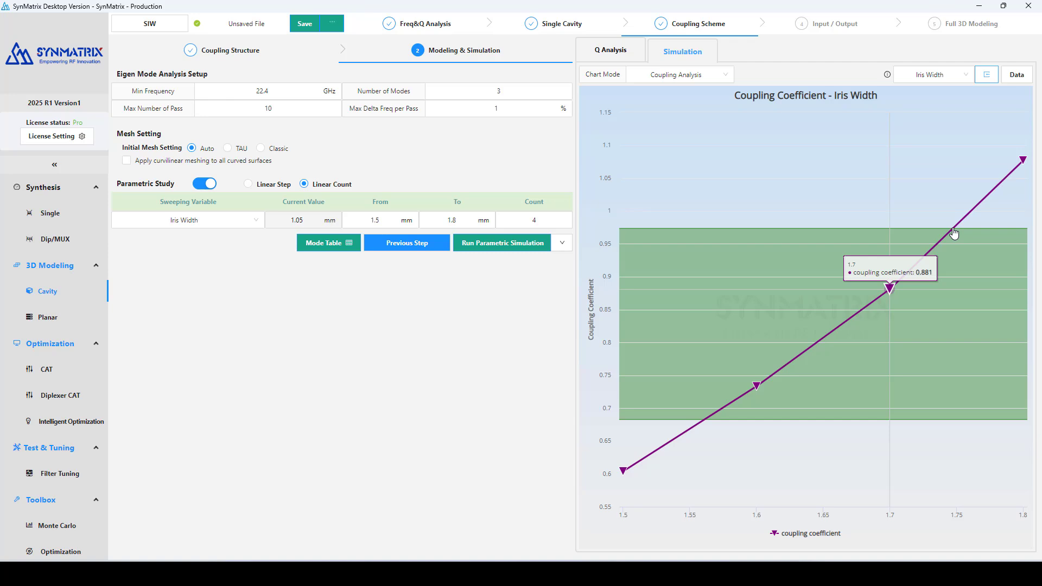
Set the Iris Width of the outer couplings M1_2 and M4_5 to 1.75 mm
left_click(986, 75)
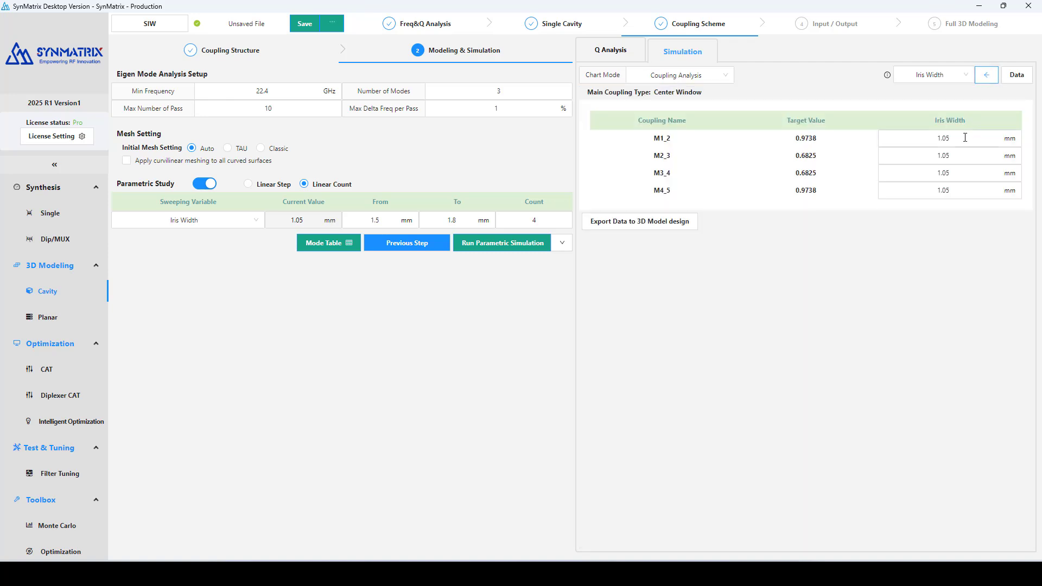
left_click_drag(950, 138, 946, 137)
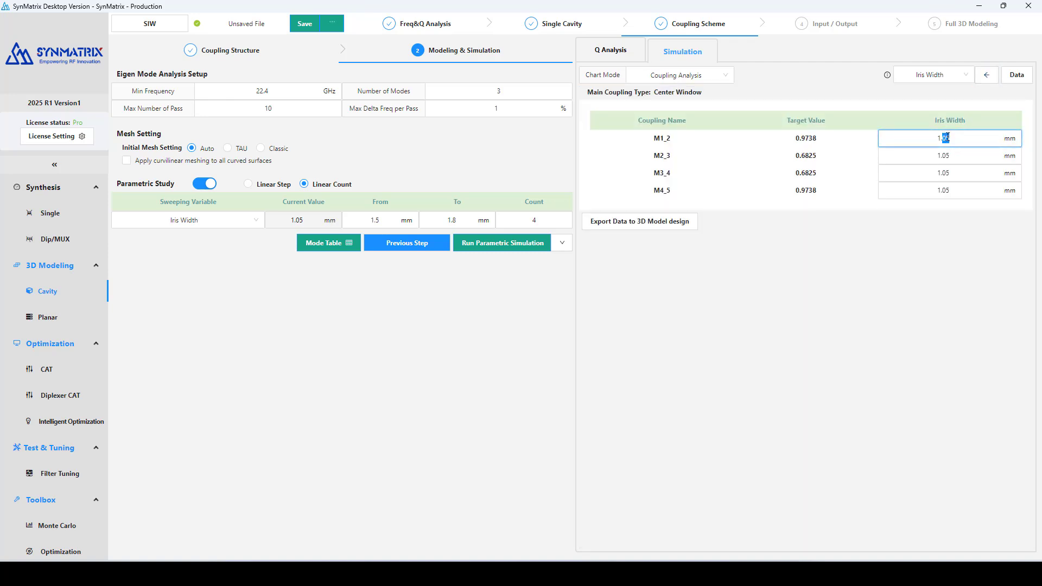
type("75")
left_click(959, 189)
left_click_drag(950, 191, 945, 192)
type("75")
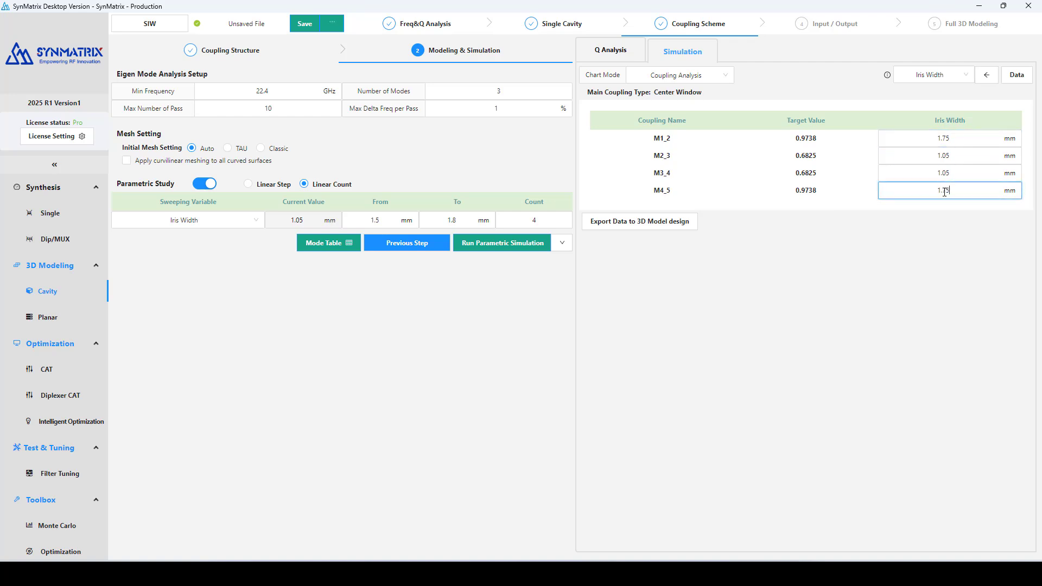
Set the Iris Width of couplings M2_3 and M3_4 to 1.56 mm and export the data to the 3D model design
left_click(953, 158)
key("BackSpace")
key("BackSpace")
type("56")
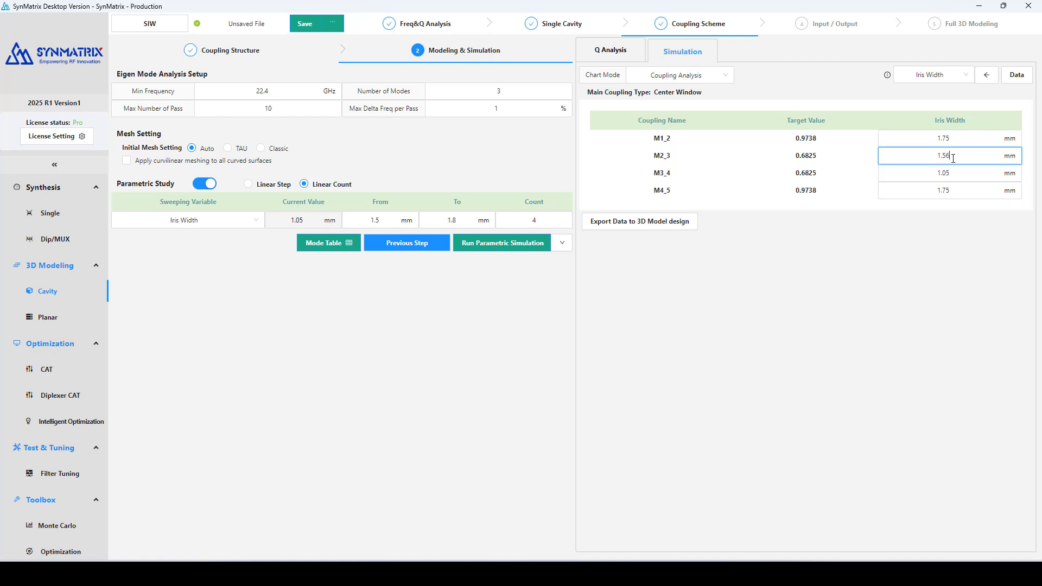
left_click(957, 172)
key("BackSpace")
key("BackSpace")
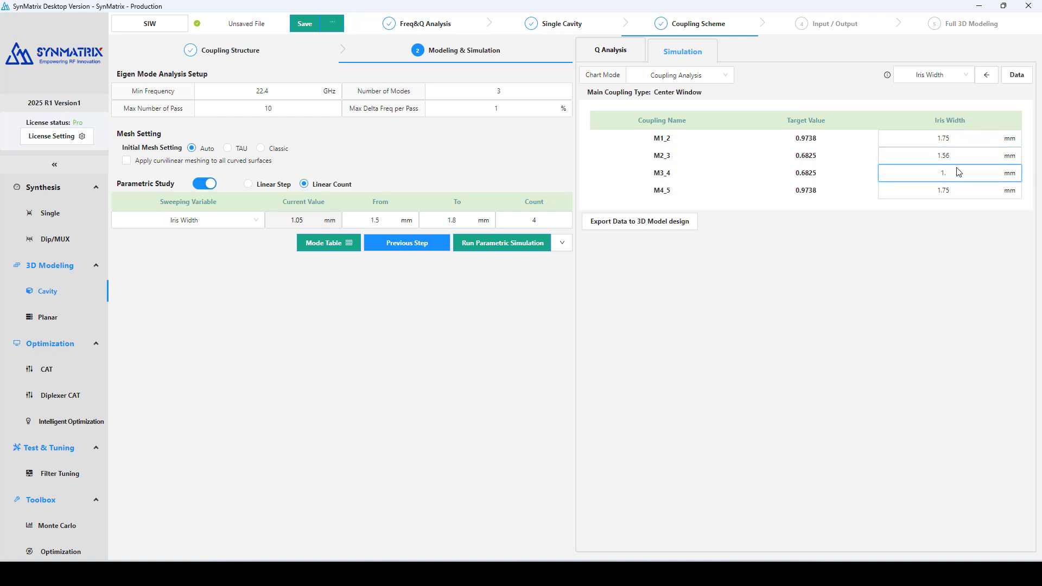
type("56")
left_click(637, 227)
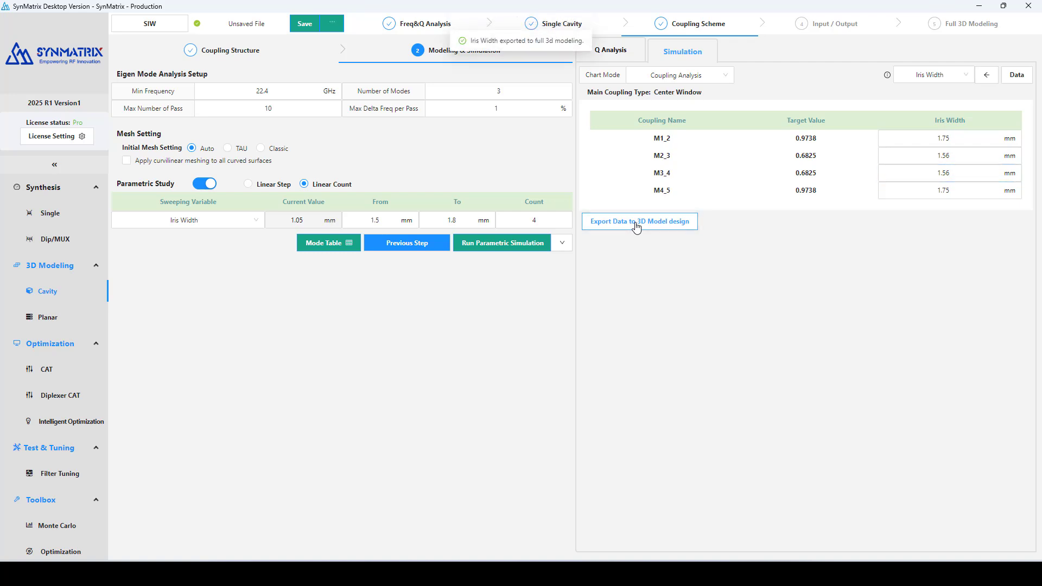
For the input/output structure, calculate the trace width from the 50 Ohm impedance and enable trace vias
left_click(838, 25)
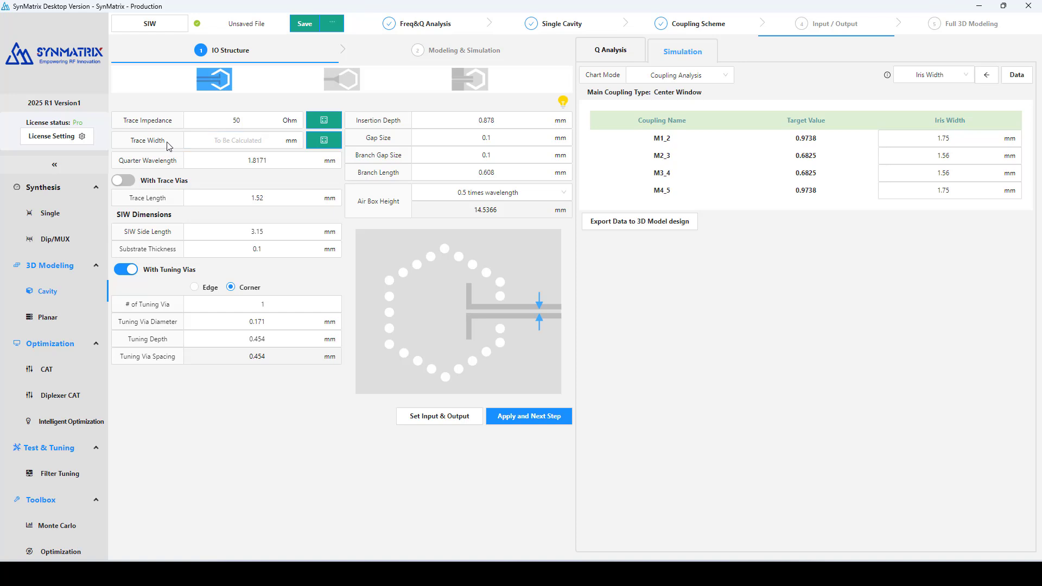
left_click(324, 142)
left_click(125, 183)
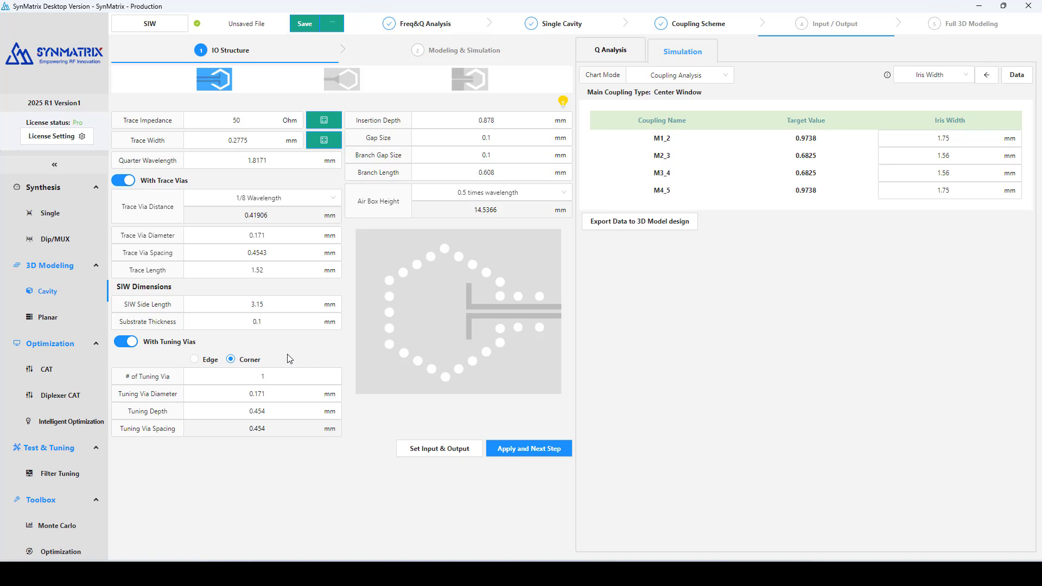
Set Tuning Depth to 0.66 mm, Insertion Depth to 0.77 mm and Branch Length to 0.65 mm, and apply the structure to both input and output
left_click_drag(266, 411, 246, 414)
type("0")
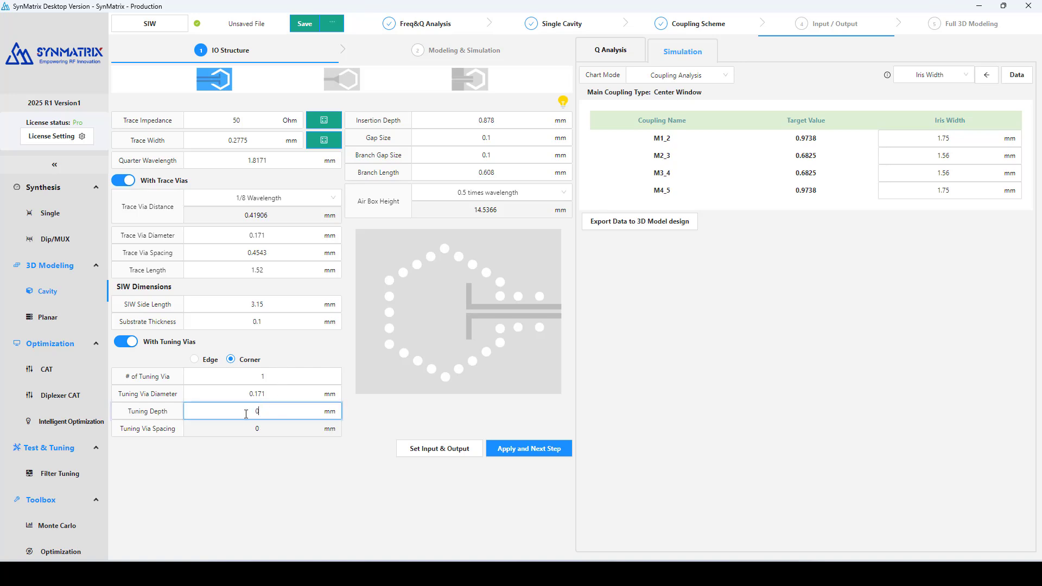
type(".66")
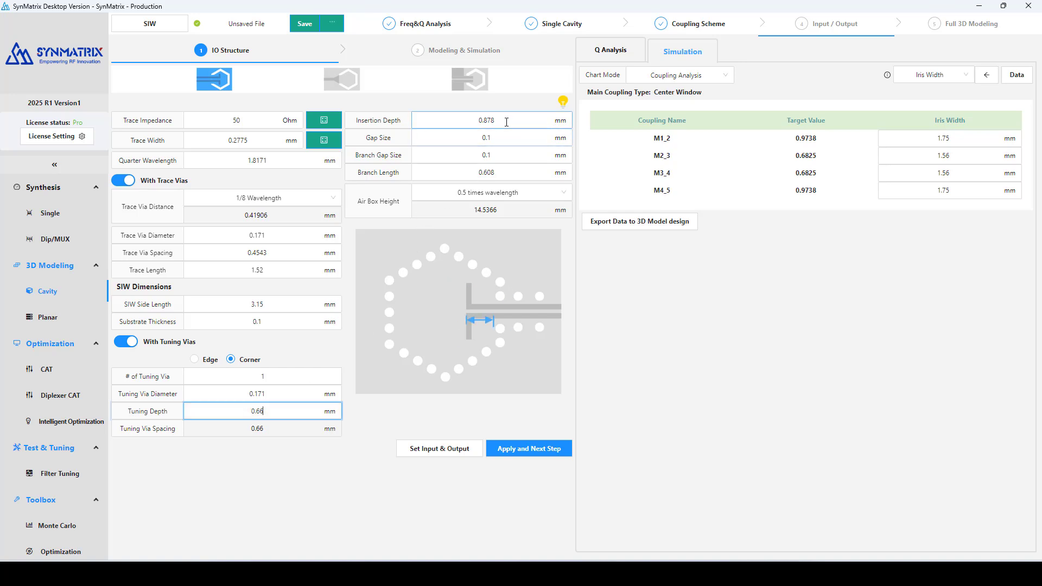
left_click_drag(512, 120, 453, 120)
type("0.77")
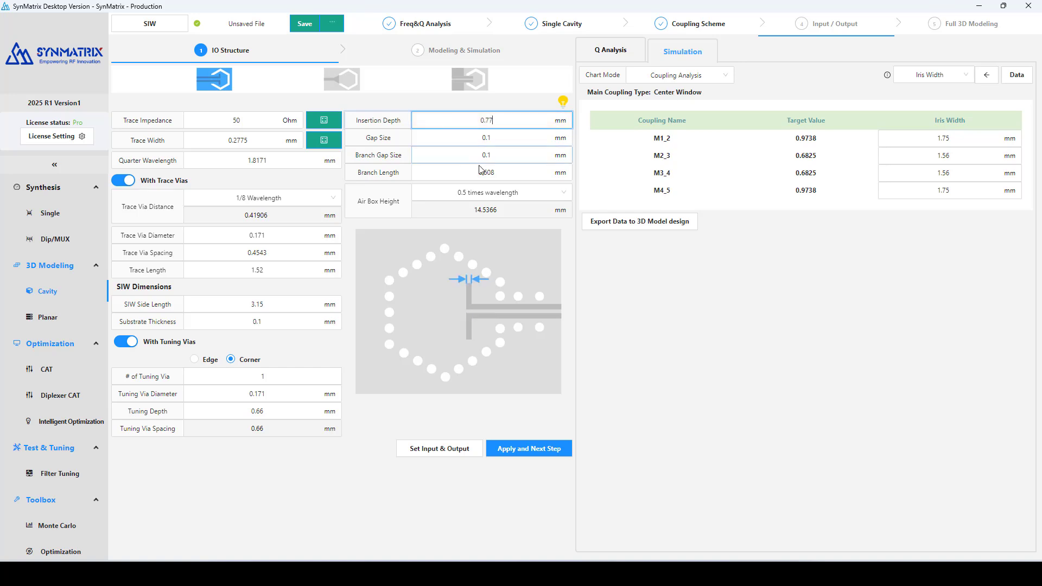
left_click_drag(488, 172, 509, 172)
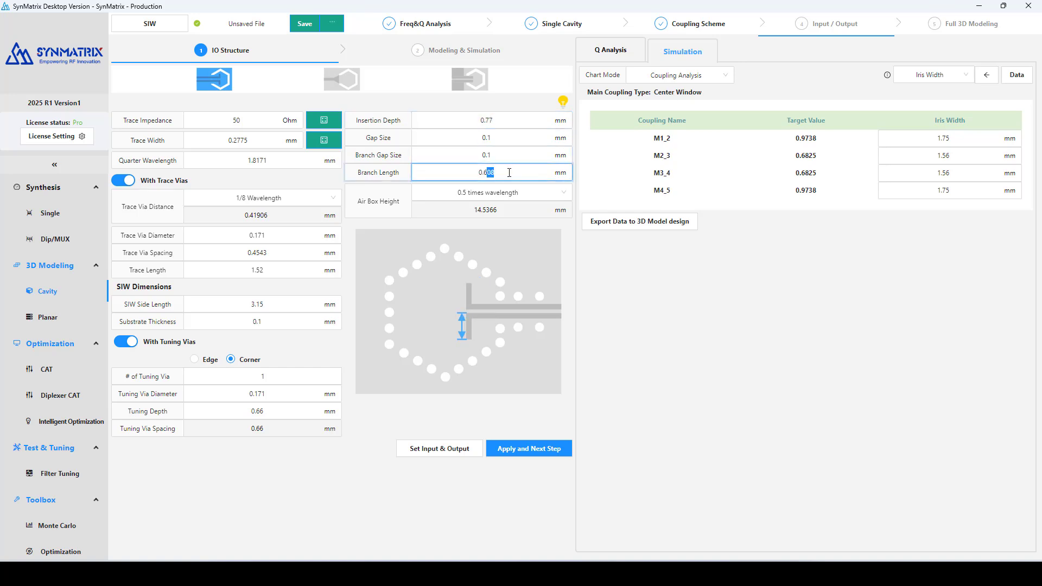
type("5")
left_click(458, 454)
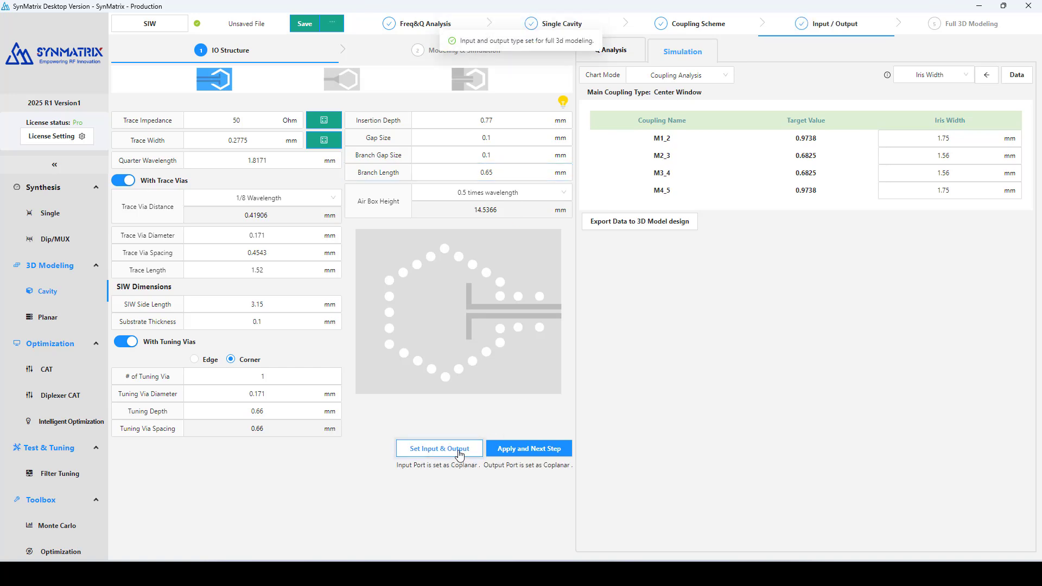
left_click(545, 450)
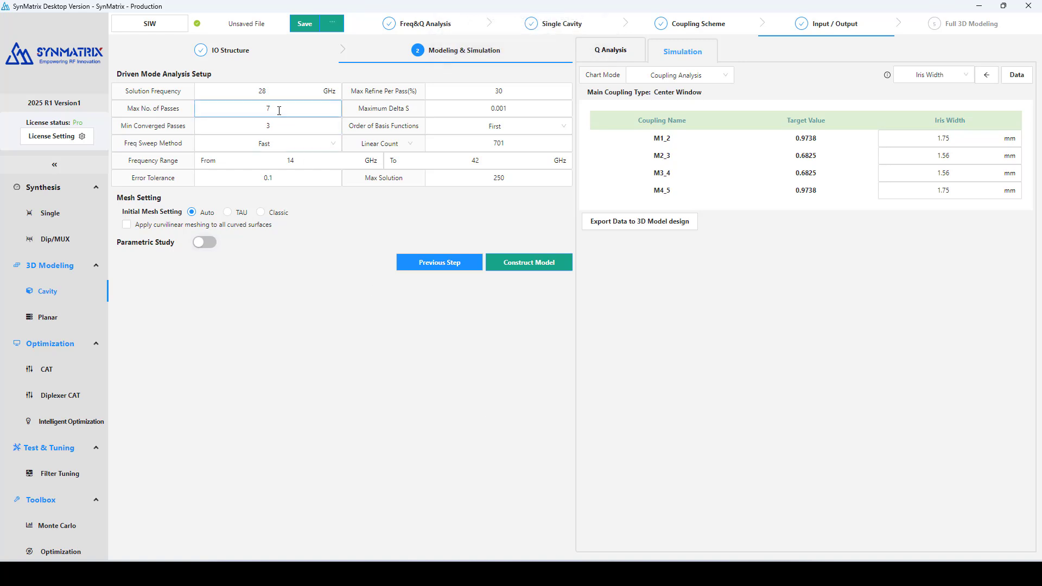
Configure the driven mode analysis with 10 maximum passes, 1 minimum converged pass and a maximum delta S of 0.02
left_click(247, 109)
type("10")
left_click(228, 127)
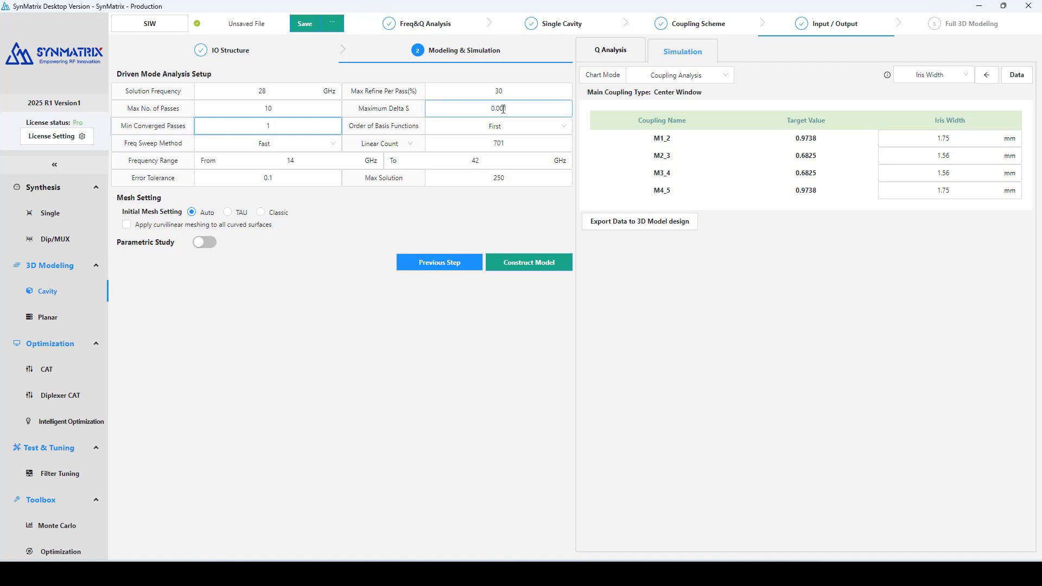
left_click_drag(499, 108, 508, 108)
type("2")
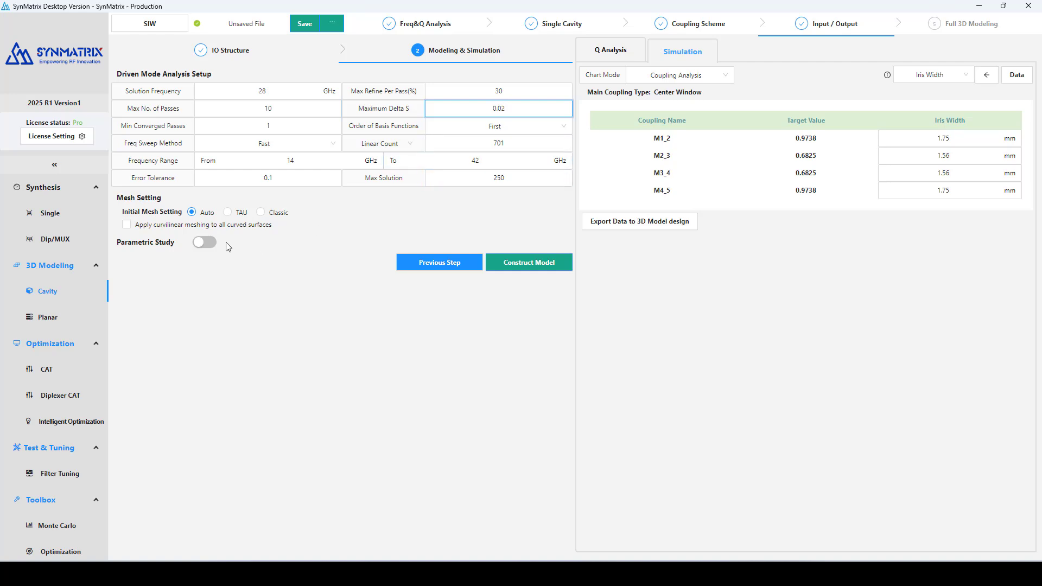
Enable a parametric study sweeping Branch Length from 0.5 to 1 mm with a count of 5, and construct the input/output model
left_click(209, 243)
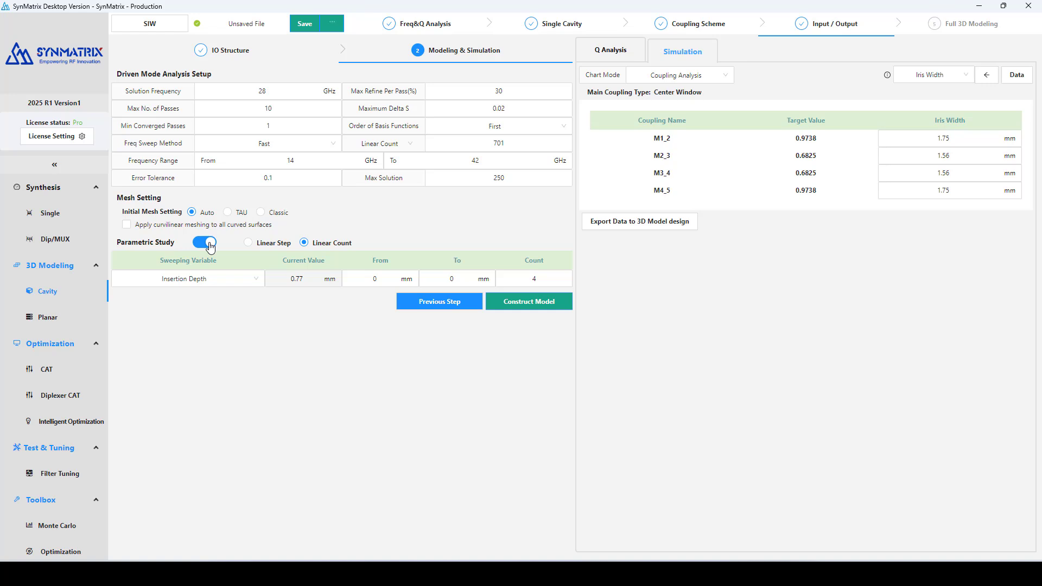
left_click(214, 283)
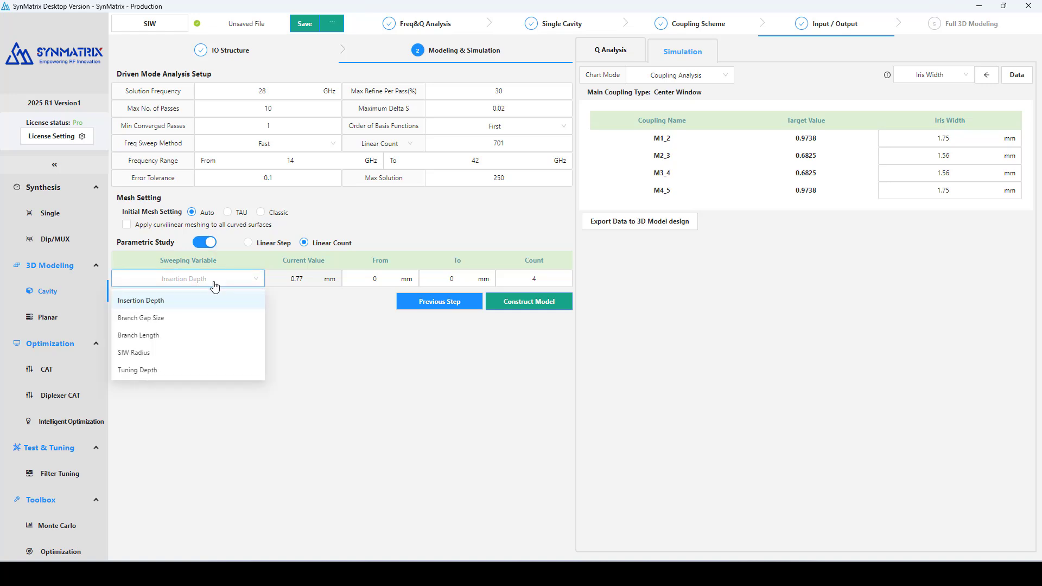
left_click(154, 335)
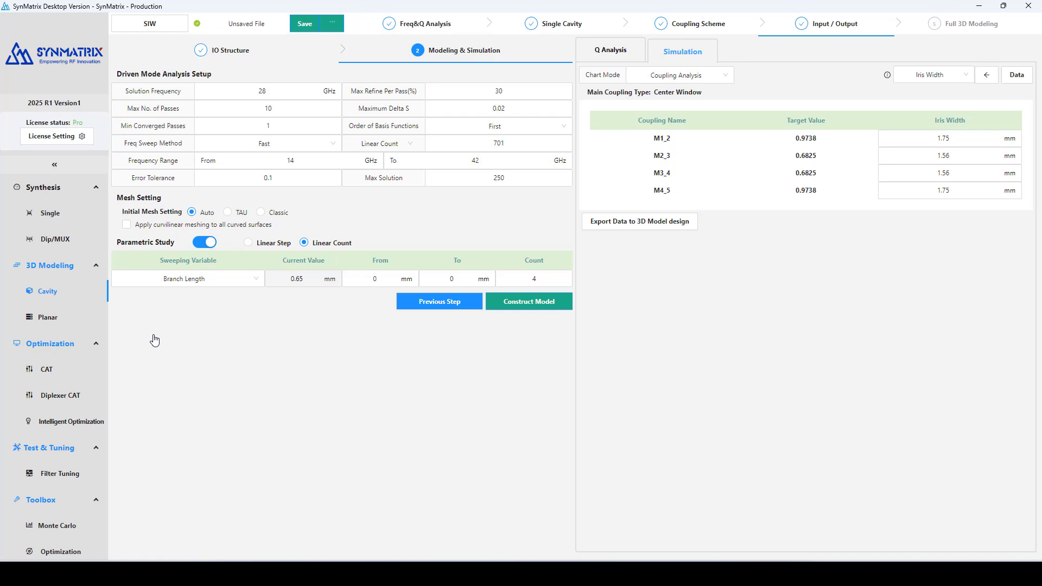
left_click(365, 281)
type(".")
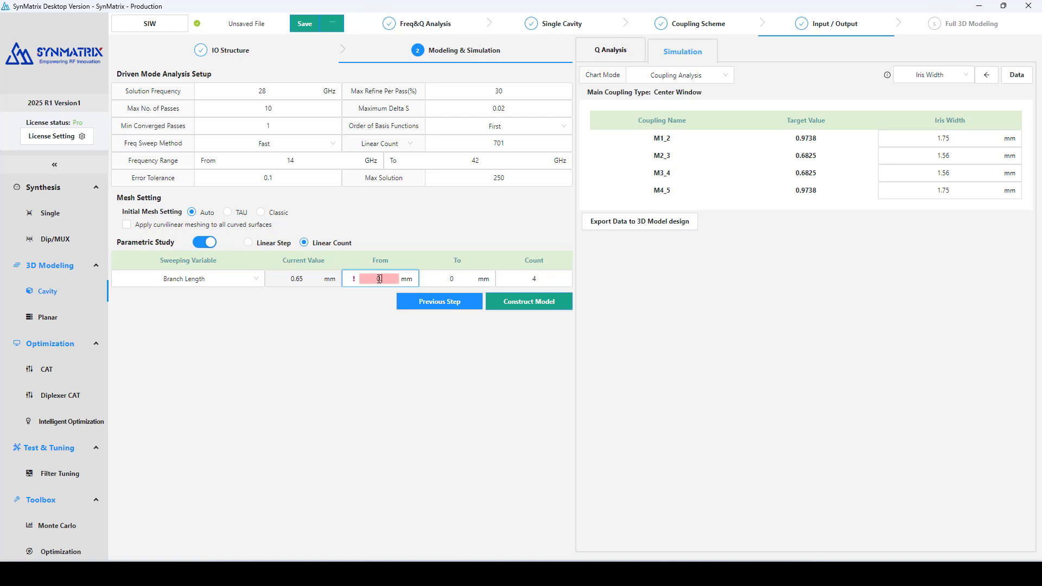
type("5")
key("Tab")
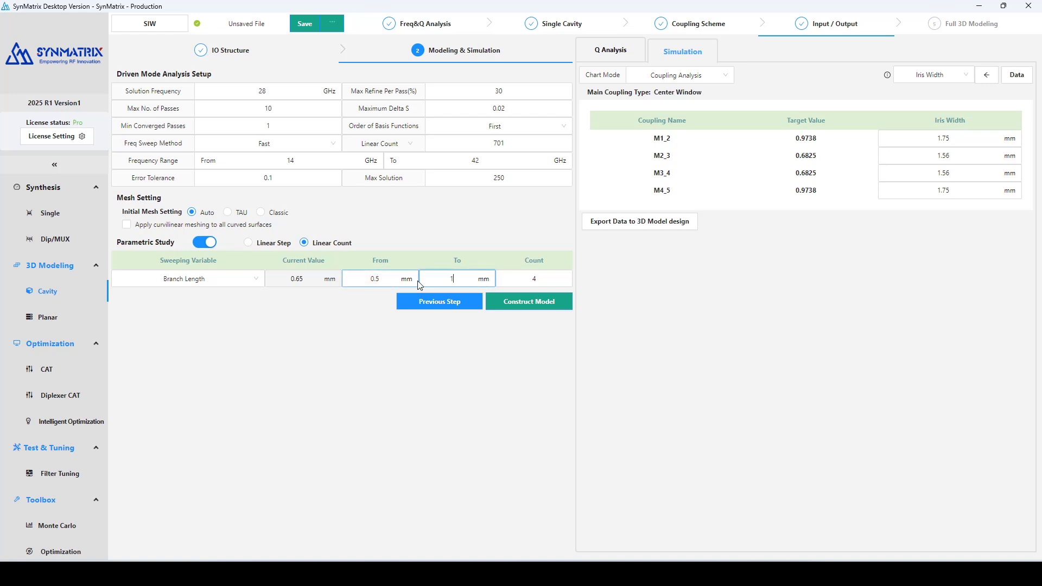
double_click(528, 276)
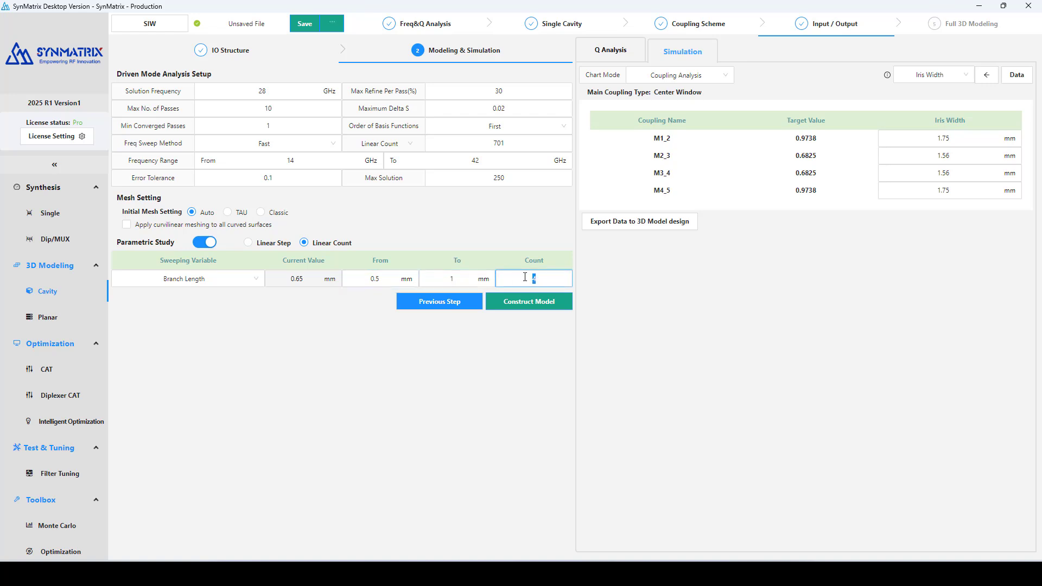
type("5")
left_click(548, 303)
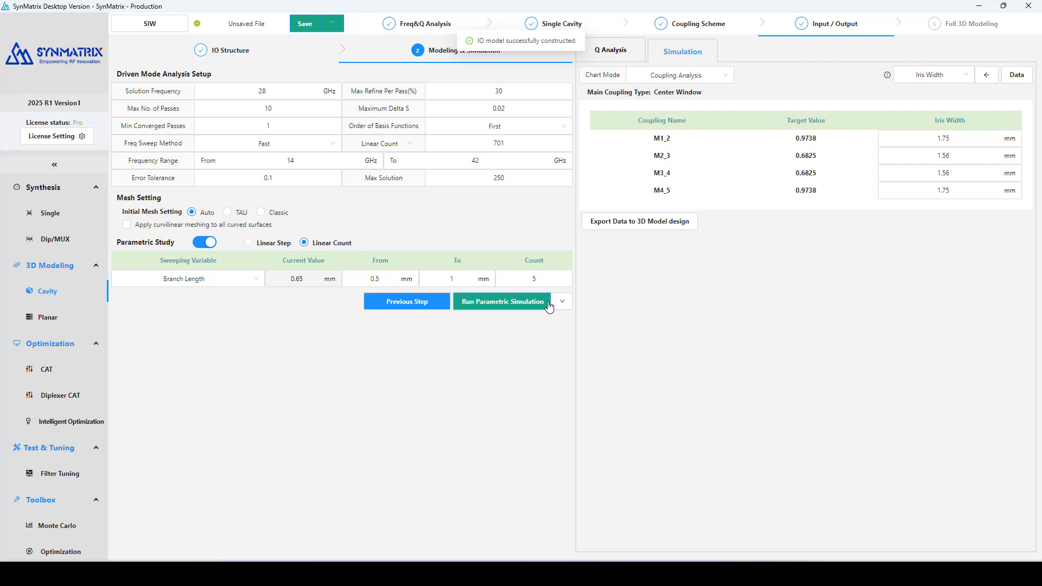
Run the Branch Length parametric simulation, acknowledging the running notice, and hide the 0.5, 0.75 and 0.875 group delay curves
left_click(518, 304)
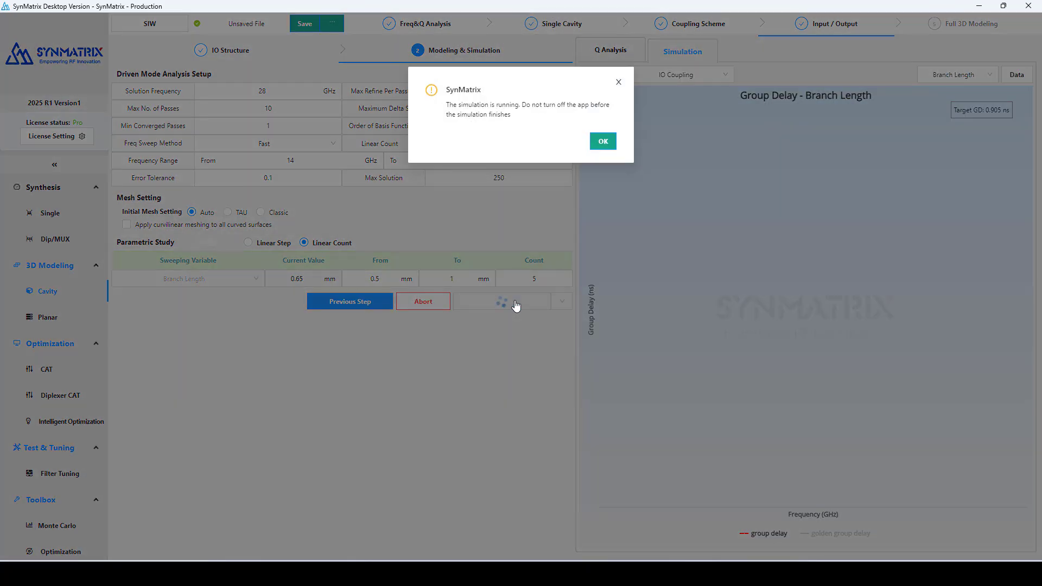
left_click(602, 141)
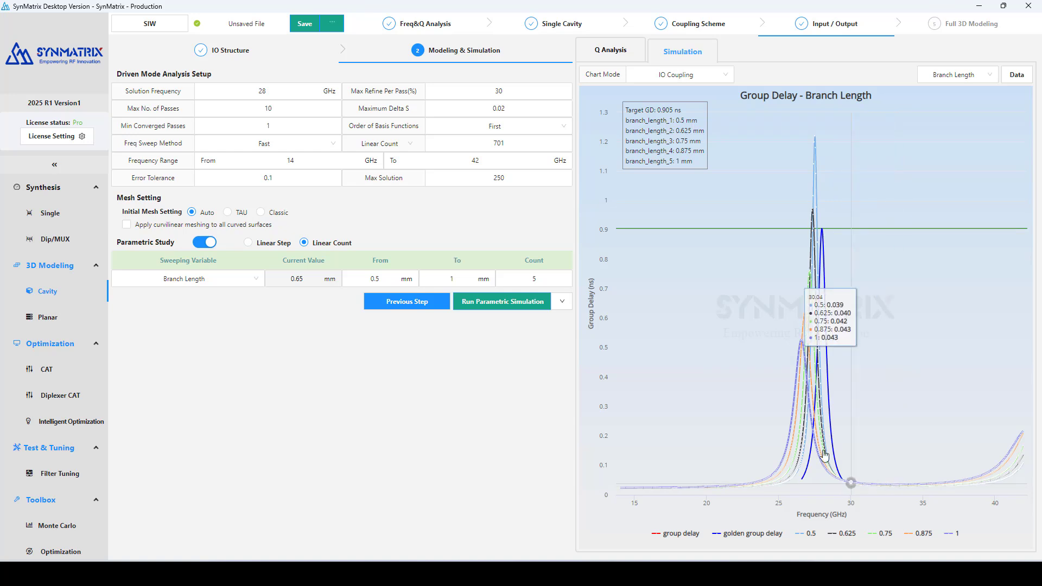
left_click(811, 533)
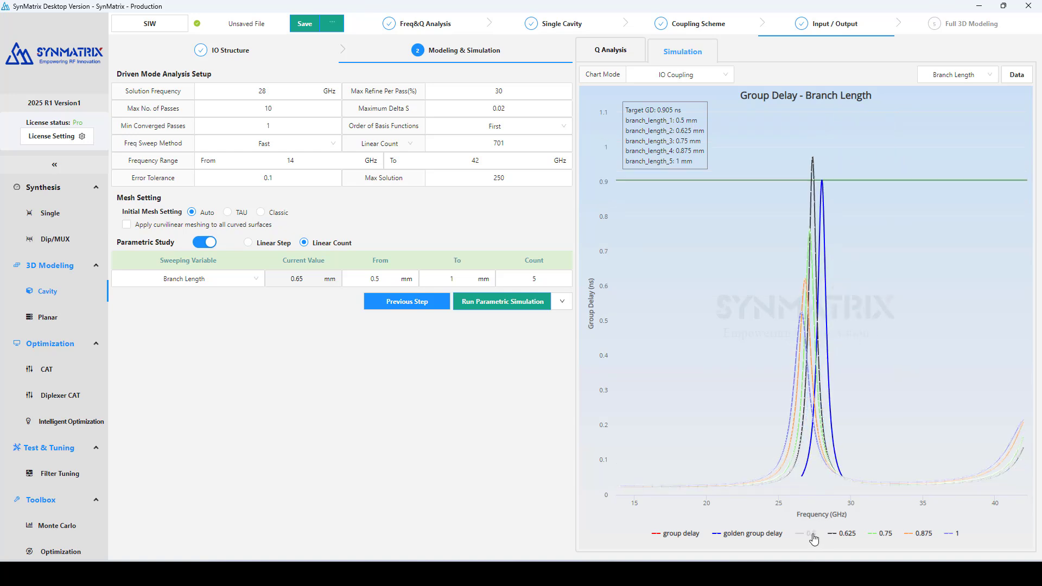
left_click(886, 534)
left_click(922, 534)
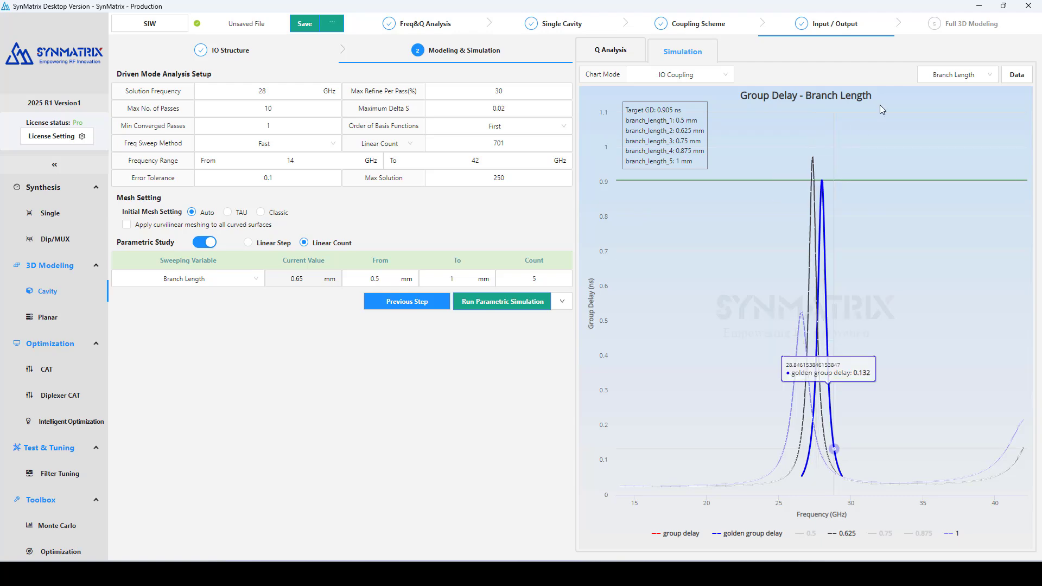
Reset the main body design in Full 3D Modeling, and unhide the input port's Branch Length and set it to 0.62 mm
left_click(955, 31)
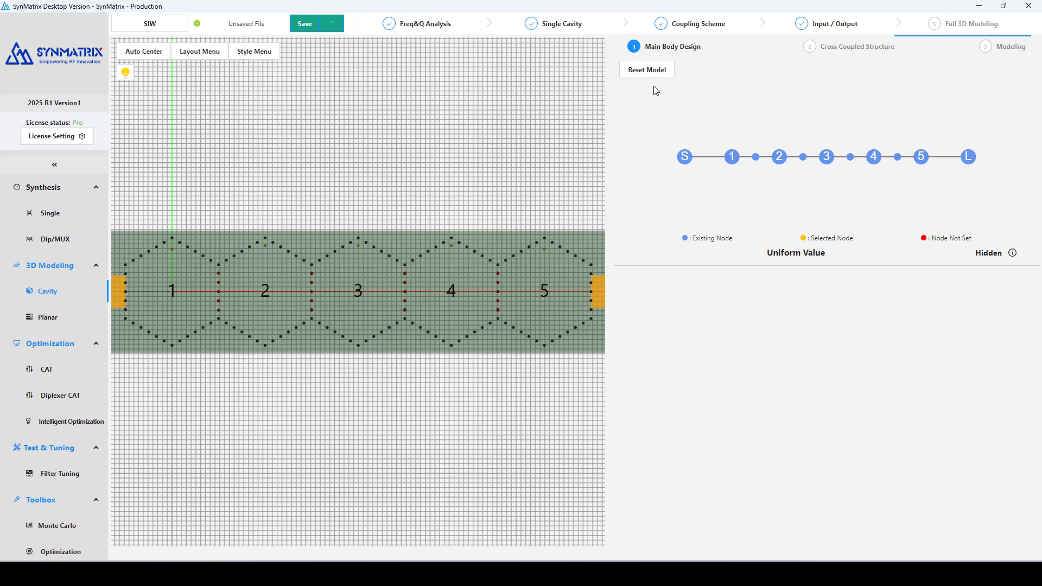
left_click(645, 73)
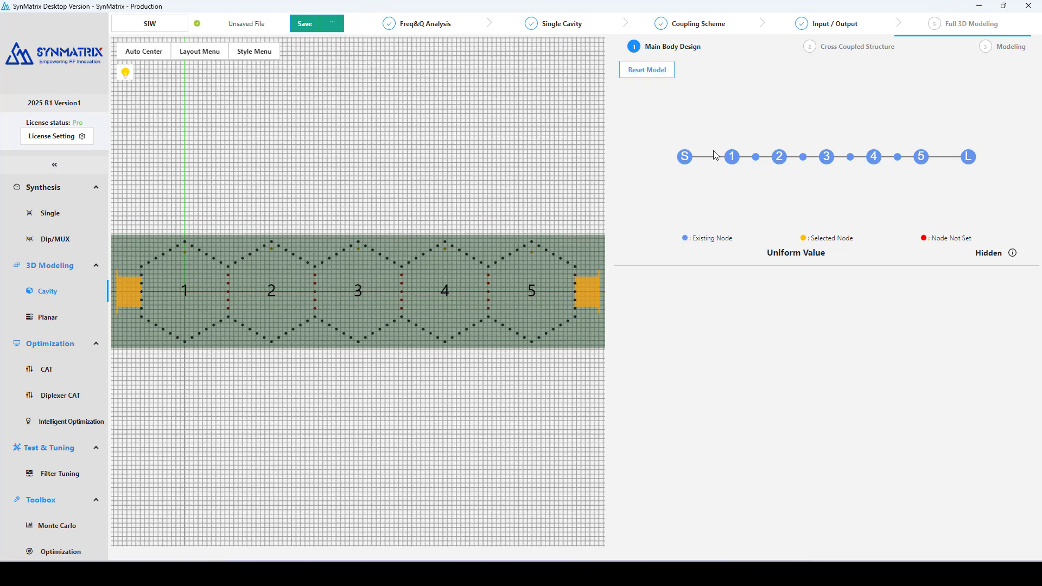
left_click(683, 162)
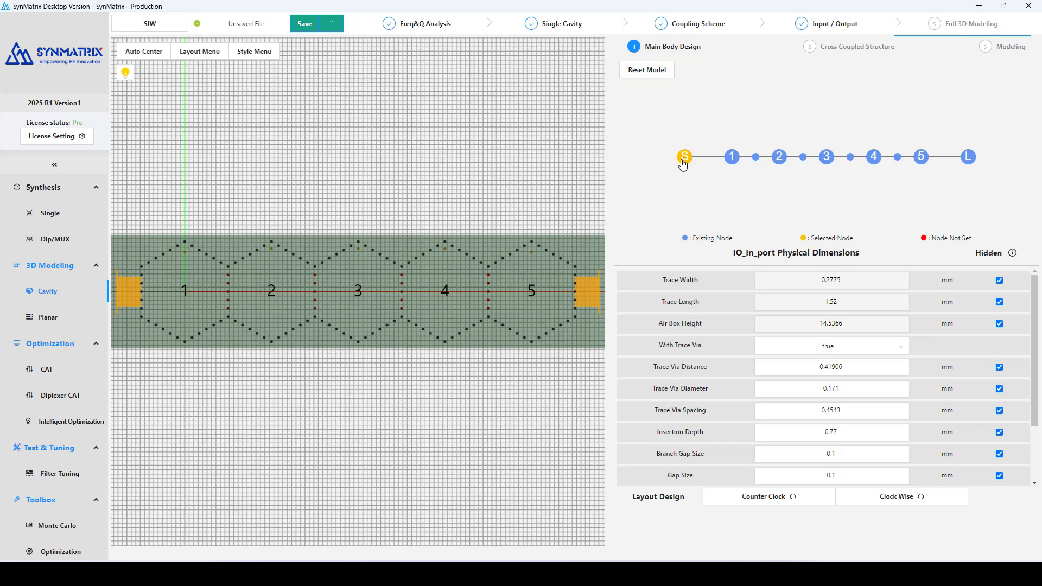
scroll(822, 364, "down", 2)
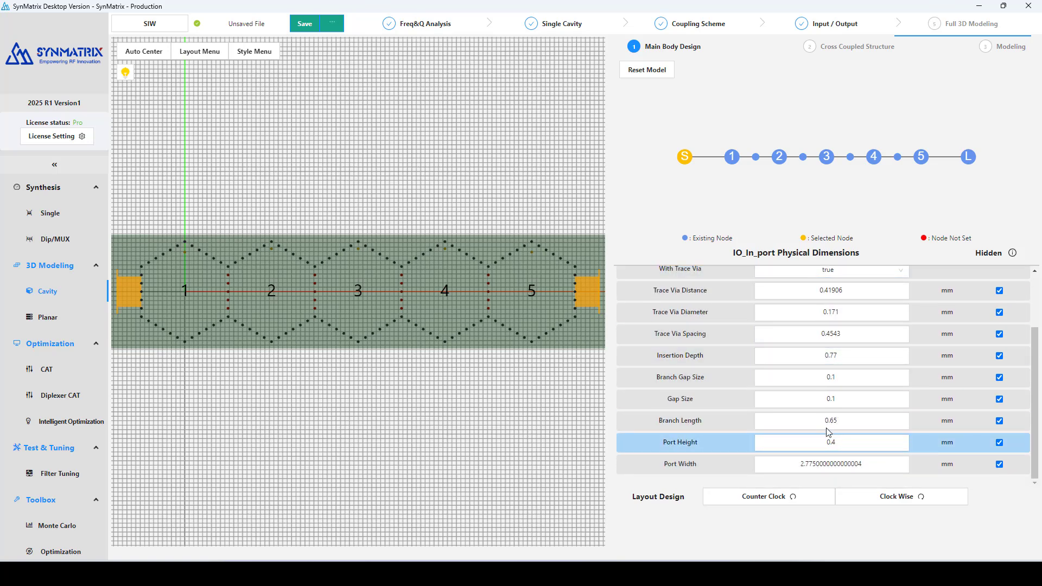
left_click(999, 421)
left_click(888, 422)
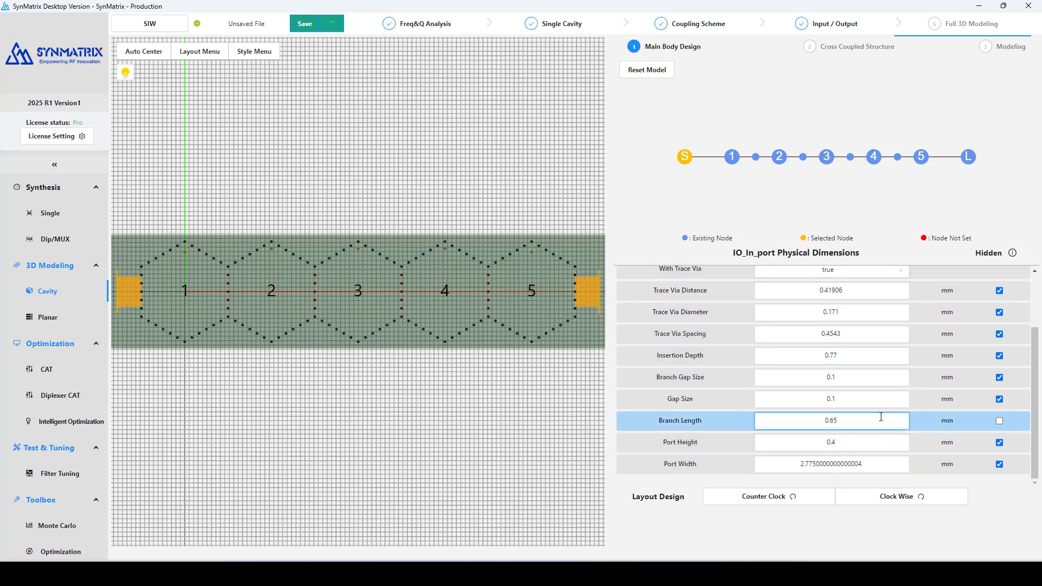
key("BackSpace")
type("2")
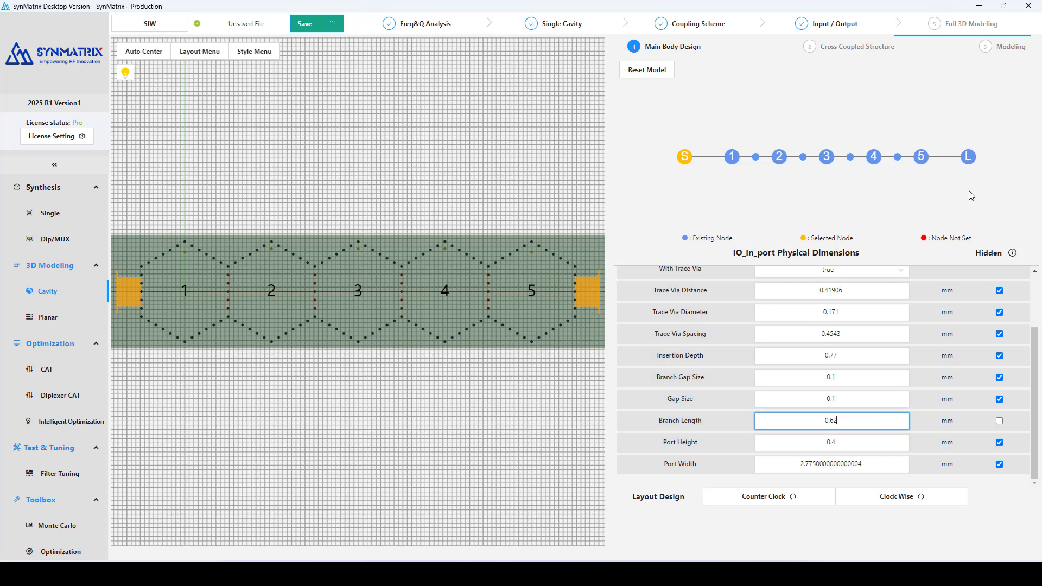
Unhide the output port's Branch Length and set it to 0.62 mm
left_click(968, 157)
scroll(1007, 428, "down", 2)
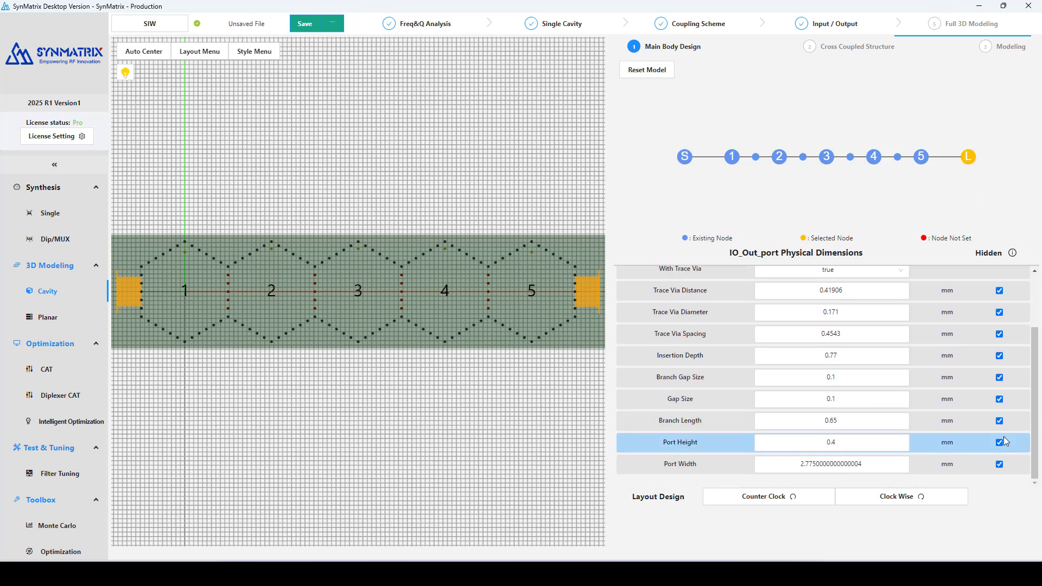
left_click(999, 421)
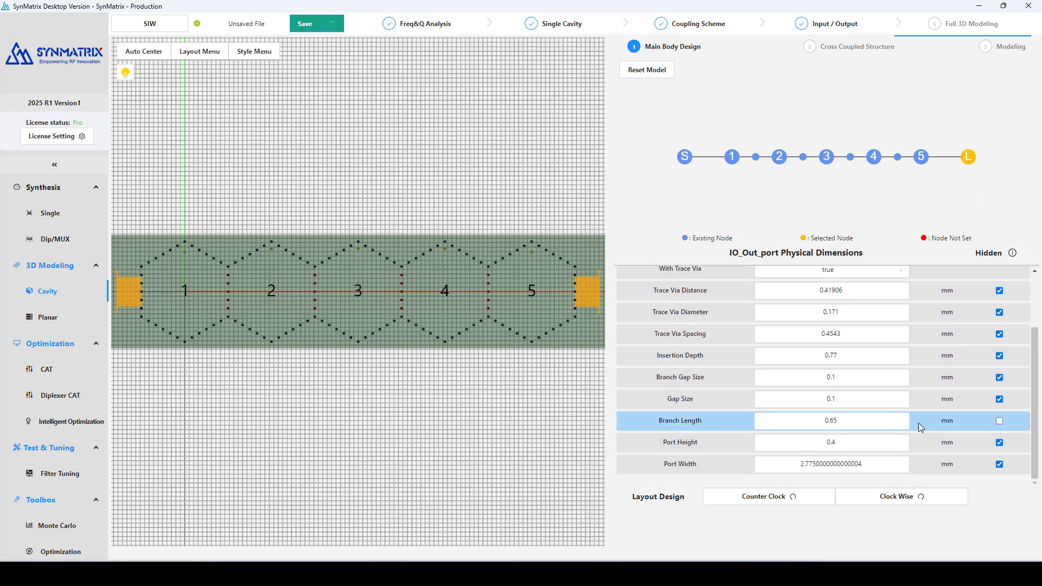
left_click(890, 425)
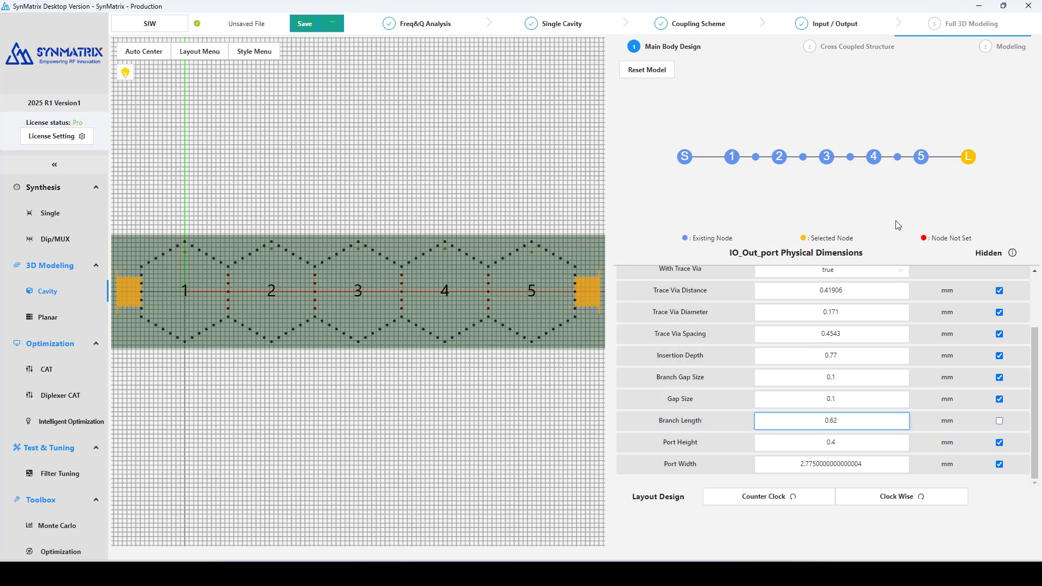
Unhide Cavity_1's Tuning Depth, set it to 0.678 mm and copy the value
left_click(731, 158)
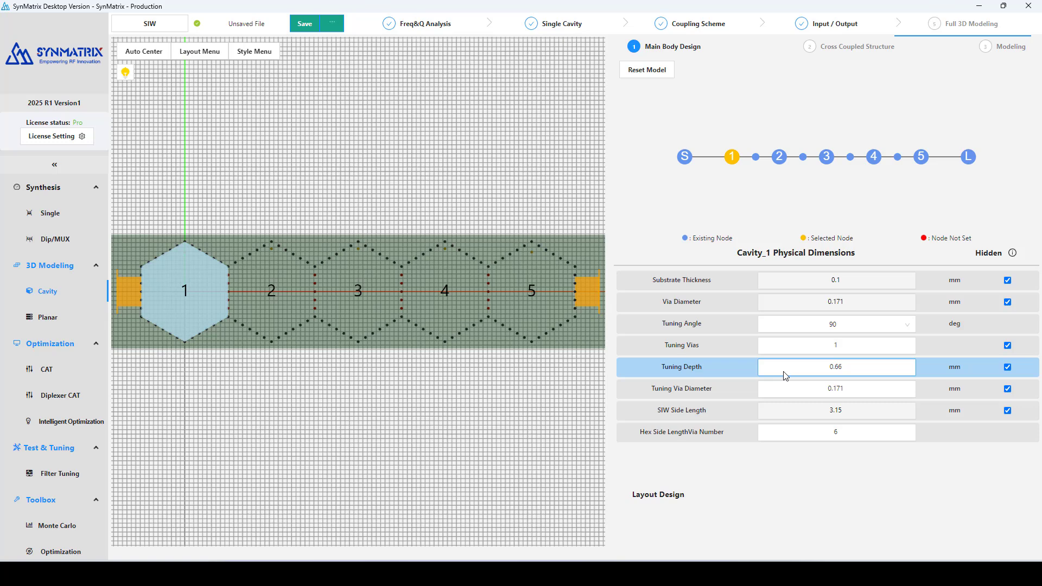
left_click(1006, 367)
left_click(900, 374)
key("BackSpace")
type("78")
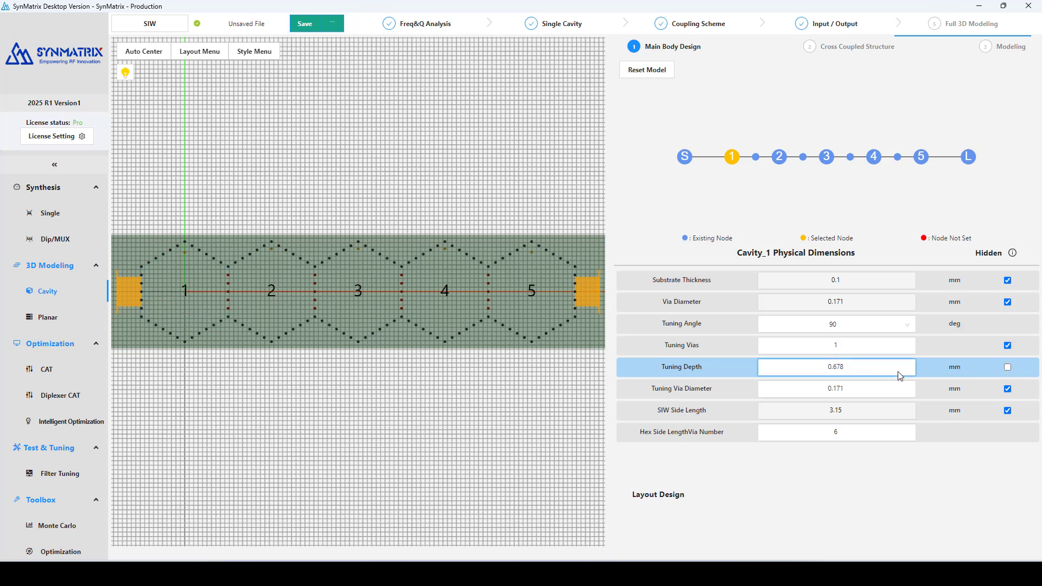
key("ctrl+a")
key("ctrl+c")
Unhide the Tuning Depth of Cavity_2 and Cavity_3 and set both to the copied 0.678 mm
left_click(777, 159)
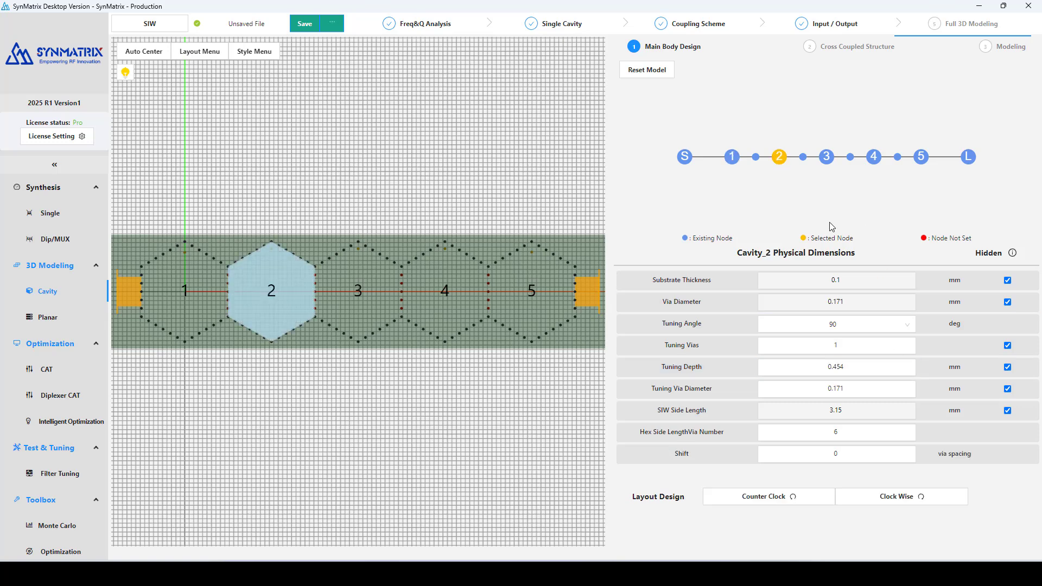
left_click(1007, 367)
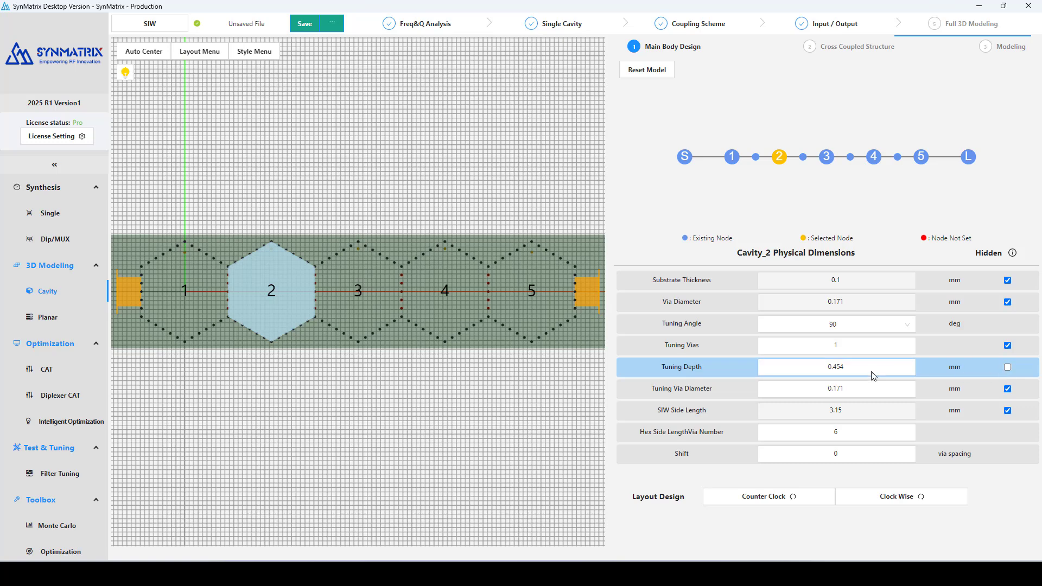
double_click(786, 365)
key("ctrl+v")
left_click(826, 157)
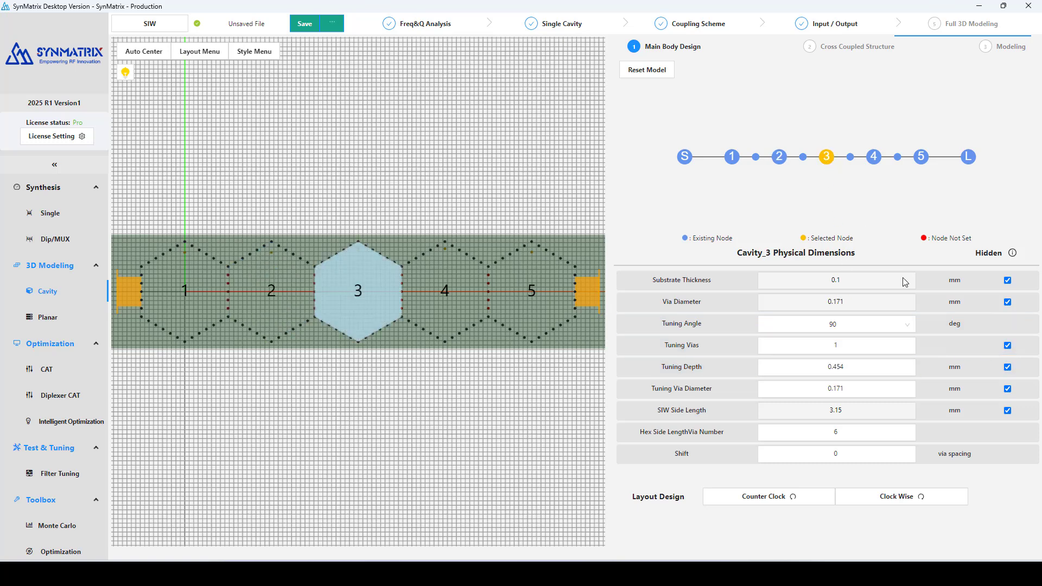
left_click(1007, 368)
left_click(1007, 367)
double_click(840, 366)
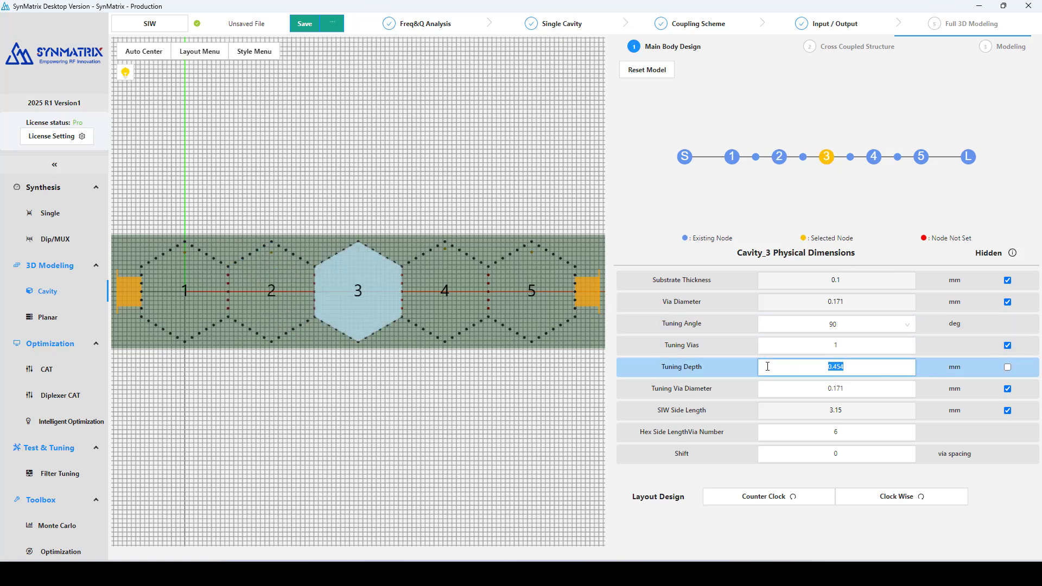
key("ctrl+v")
Unhide the Tuning Depth of Cavity_4 and Cavity_5 and set both to the copied 0.678 mm
left_click(873, 157)
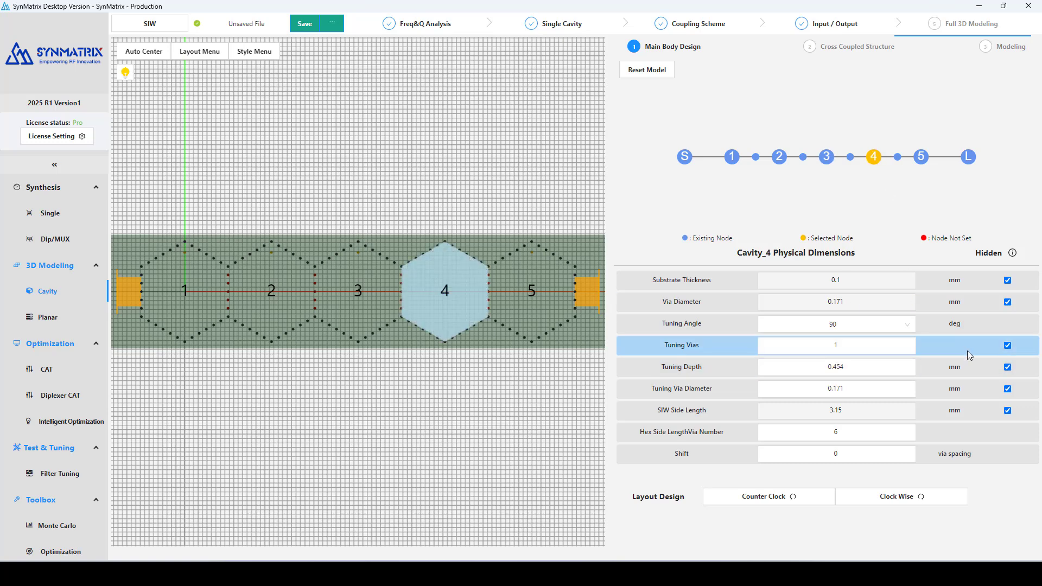
left_click(1007, 367)
double_click(836, 367)
key("ctrl+v")
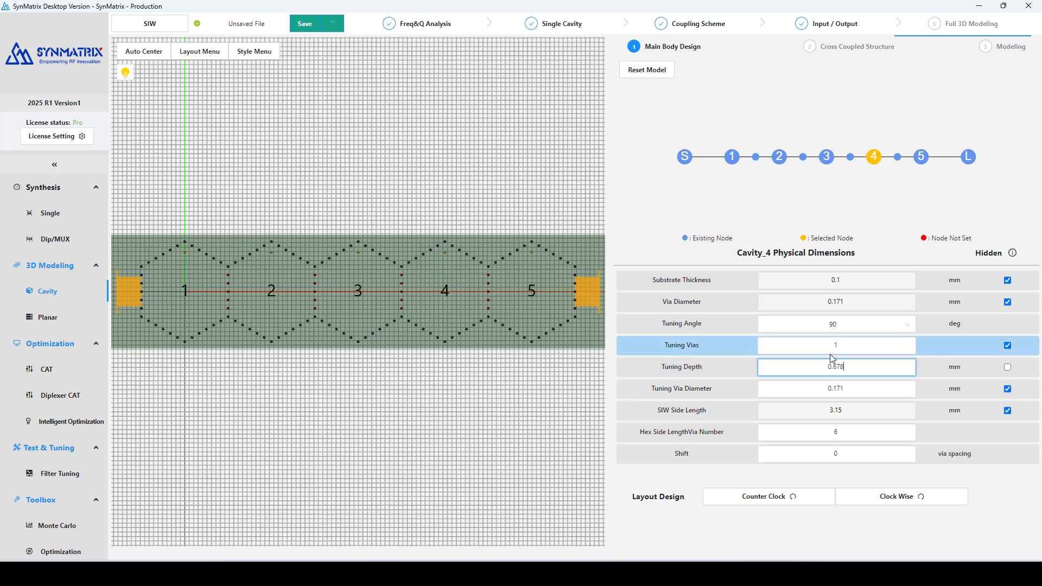
left_click(921, 156)
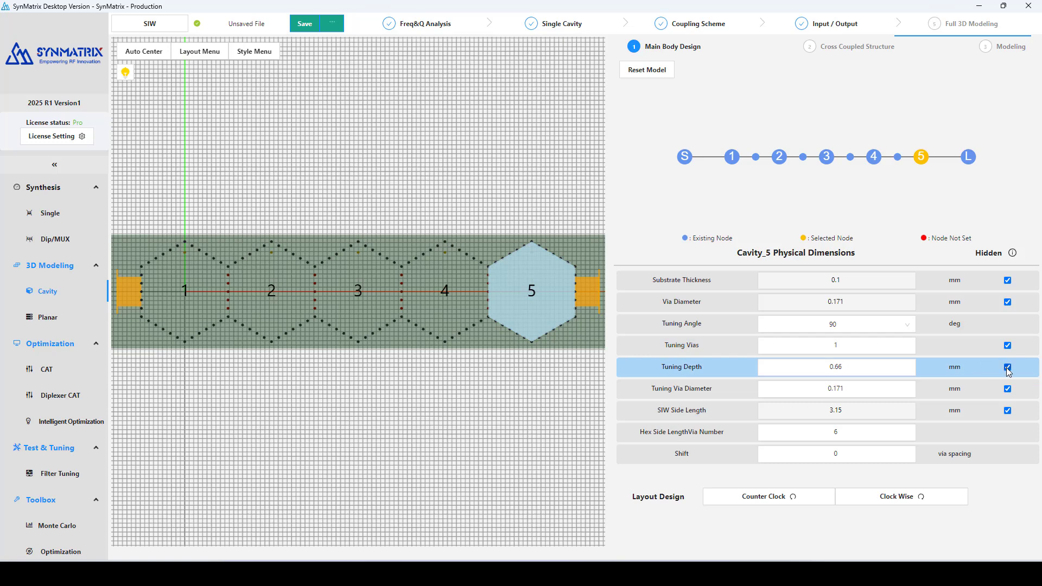
left_click(1006, 367)
double_click(800, 366)
key("ctrl+v")
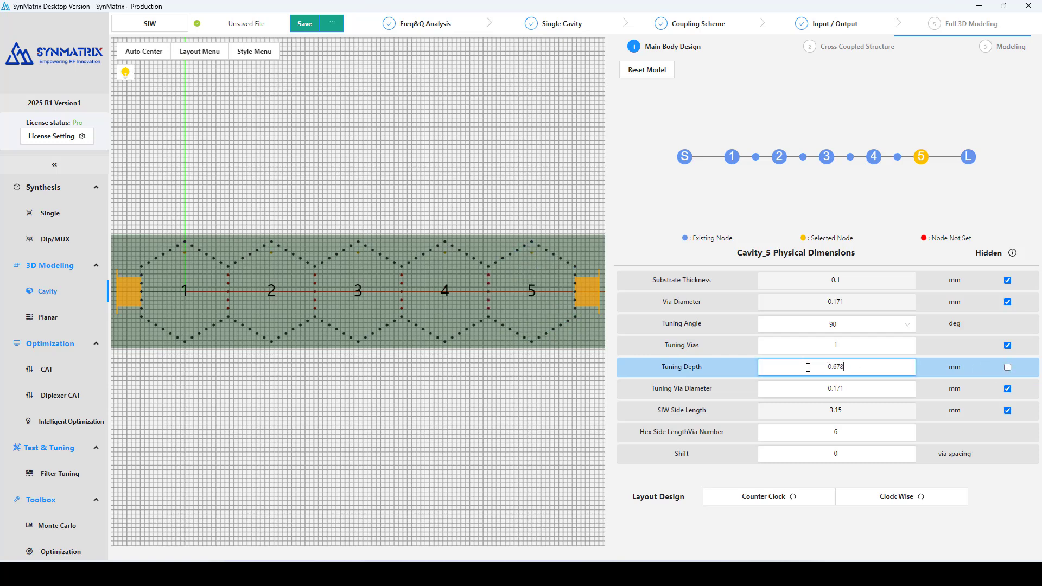
Unhide the Iris Width between cavities 1 and 2 and set it to 1.75 mm
left_click(755, 158)
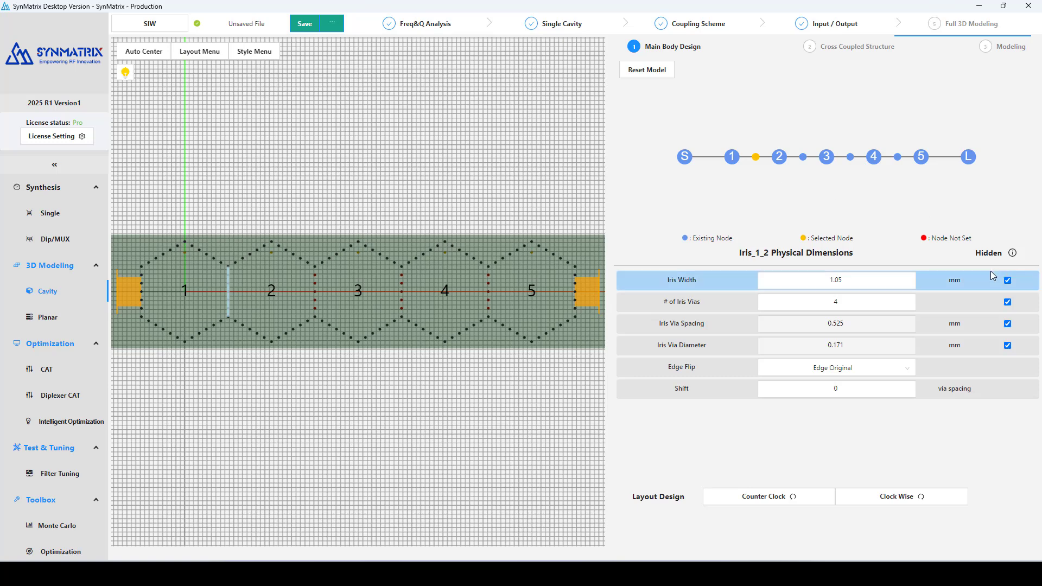
left_click(1008, 280)
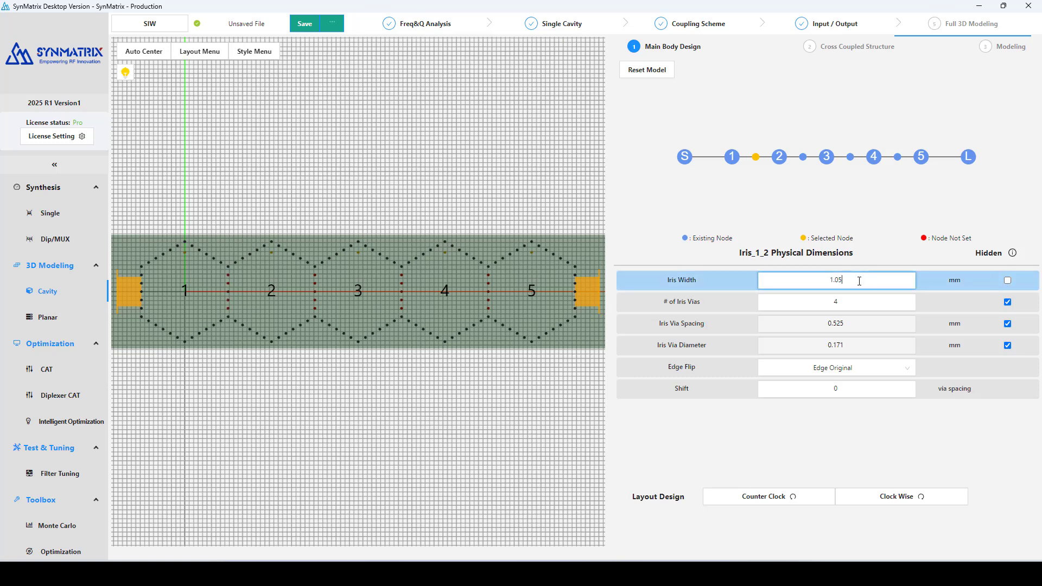
key("BackSpace")
key("BackSpace")
type("75")
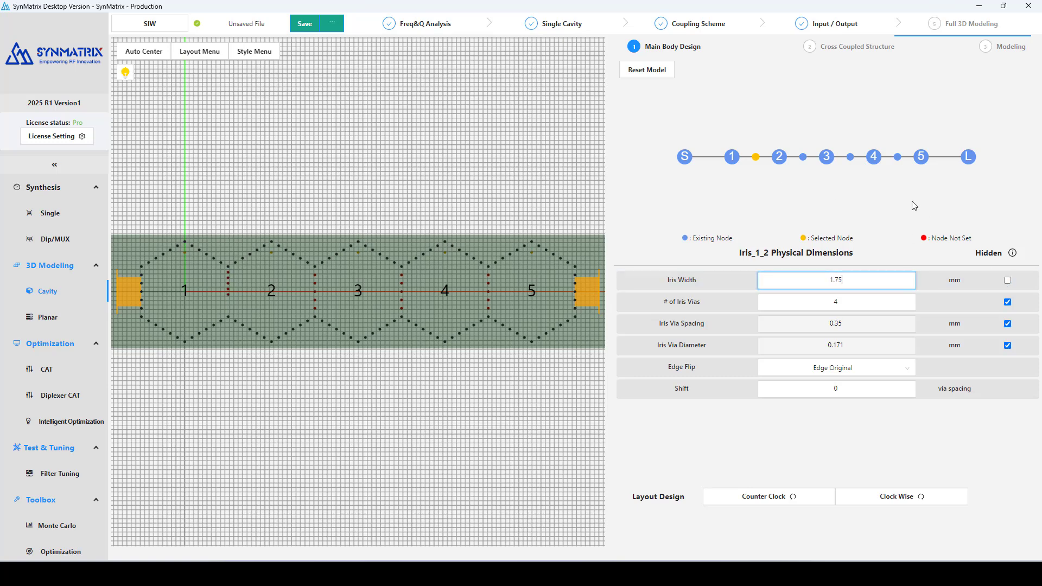
Unhide the Iris Width between cavities 4 and 5 and set it to 1.75 mm
left_click(898, 157)
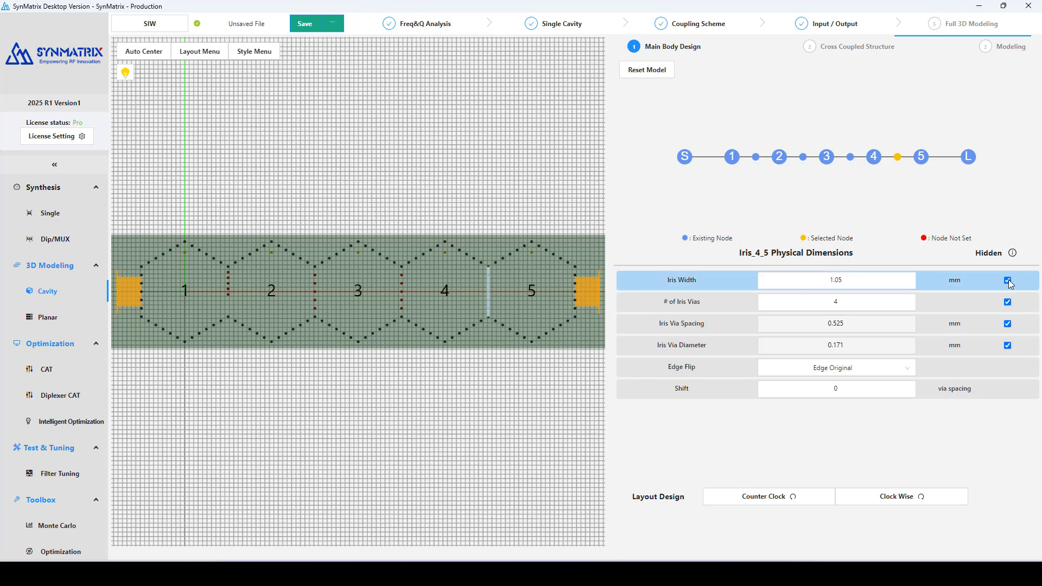
left_click(883, 282)
key("BackSpace")
key("BackSpace")
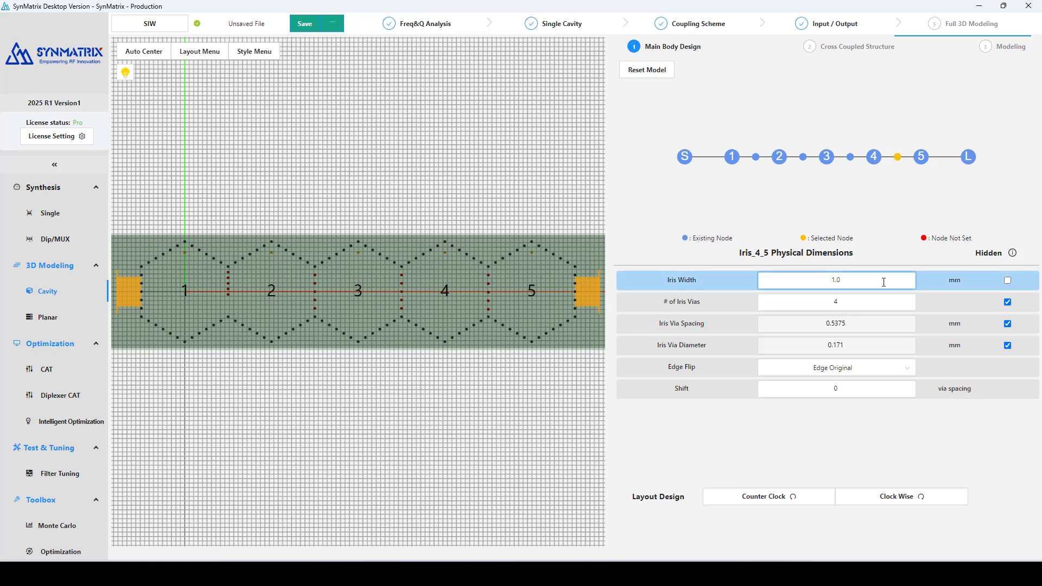
type("75")
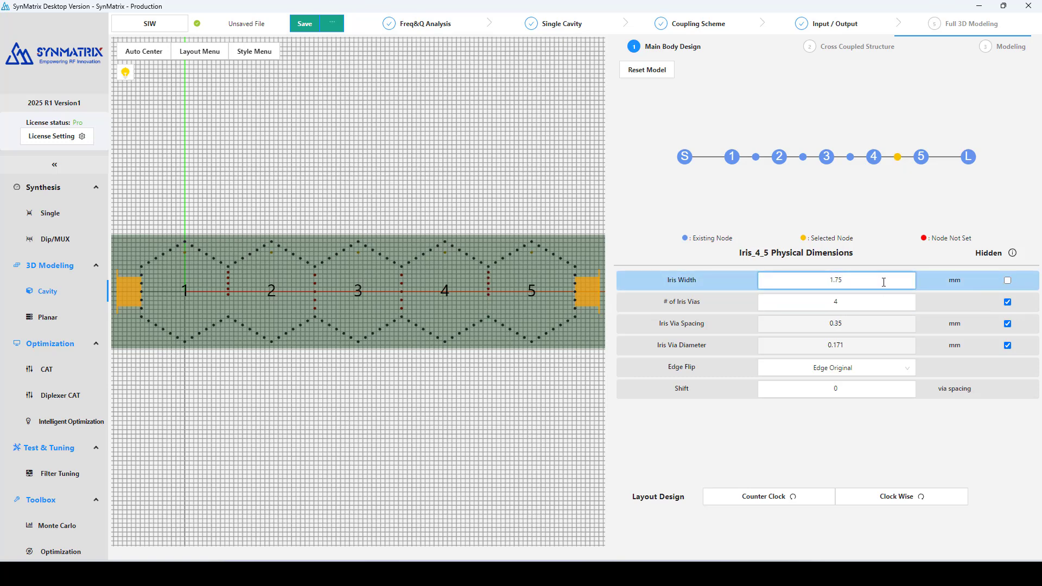
Unhide the Iris Width between cavities 2 and 3 and set it to 1.56 mm
left_click(803, 158)
left_click(1006, 280)
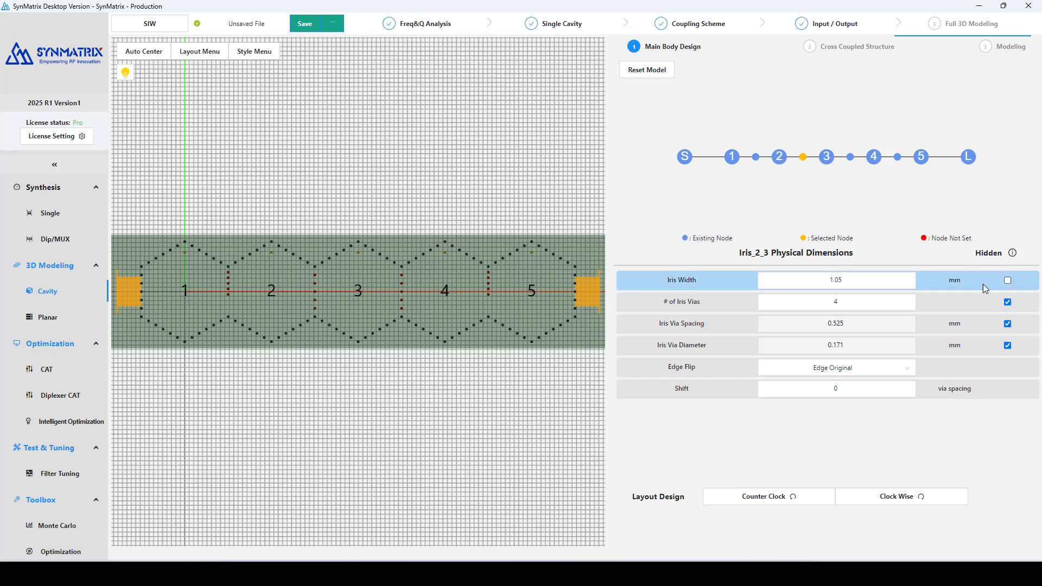
left_click(859, 280)
key("BackSpace")
key("BackSpace")
type("56")
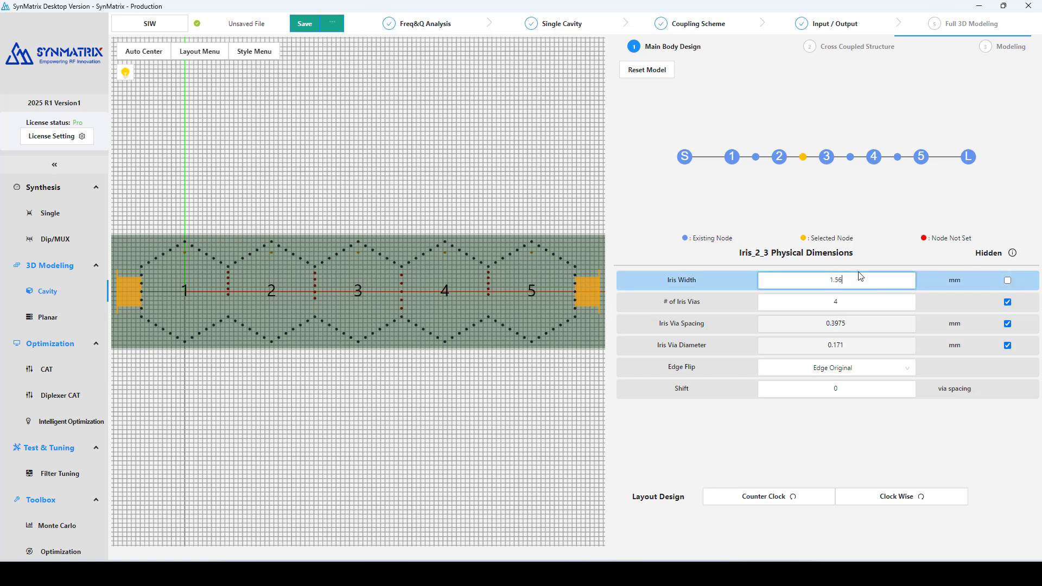
Unhide the Iris Width between cavities 3 and 4 and set it to 1.56 mm
left_click(849, 157)
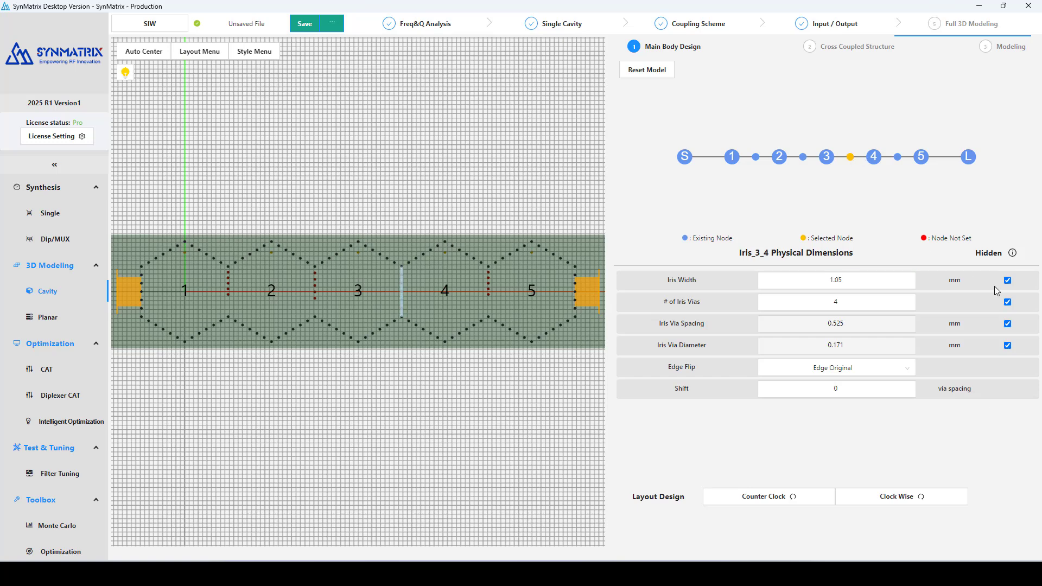
left_click(1006, 280)
left_click(868, 280)
key("BackSpace")
key("BackSpace")
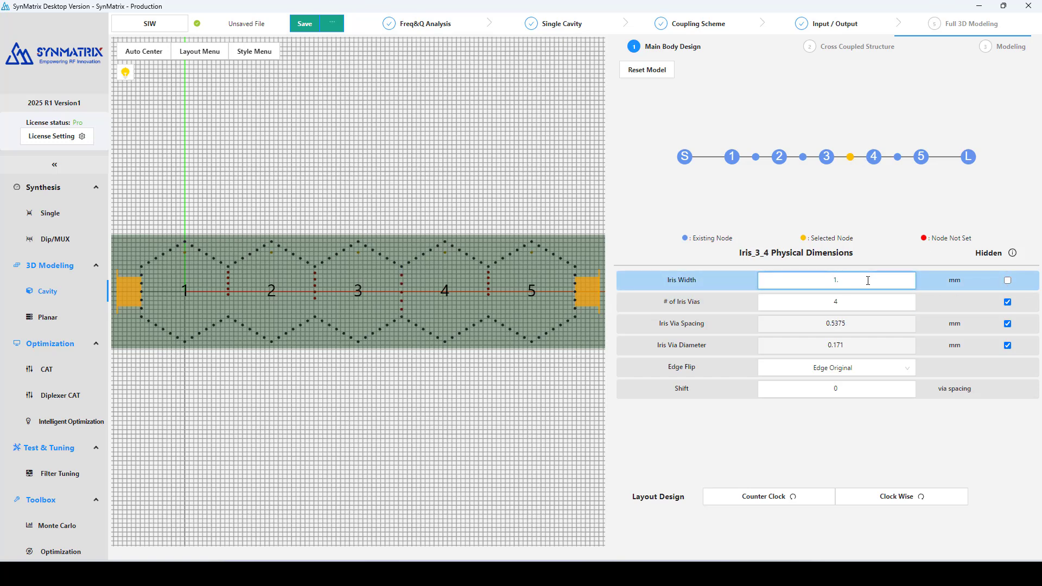
type("56")
left_click(917, 212)
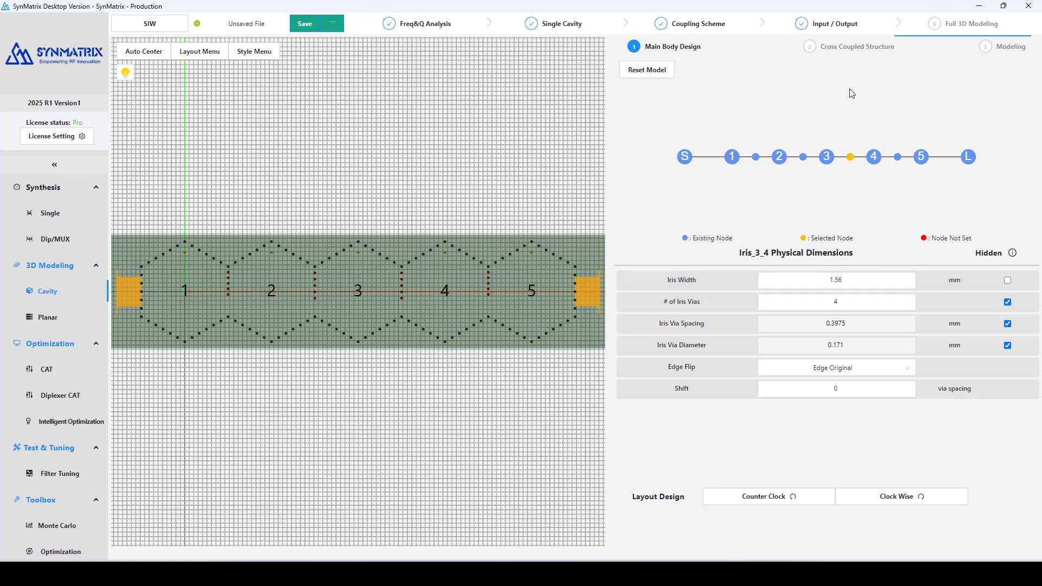
Set the full model's driven mode analysis to 10 maximum passes, 1 minimum converged pass and 0.02 maximum delta S
left_click(849, 48)
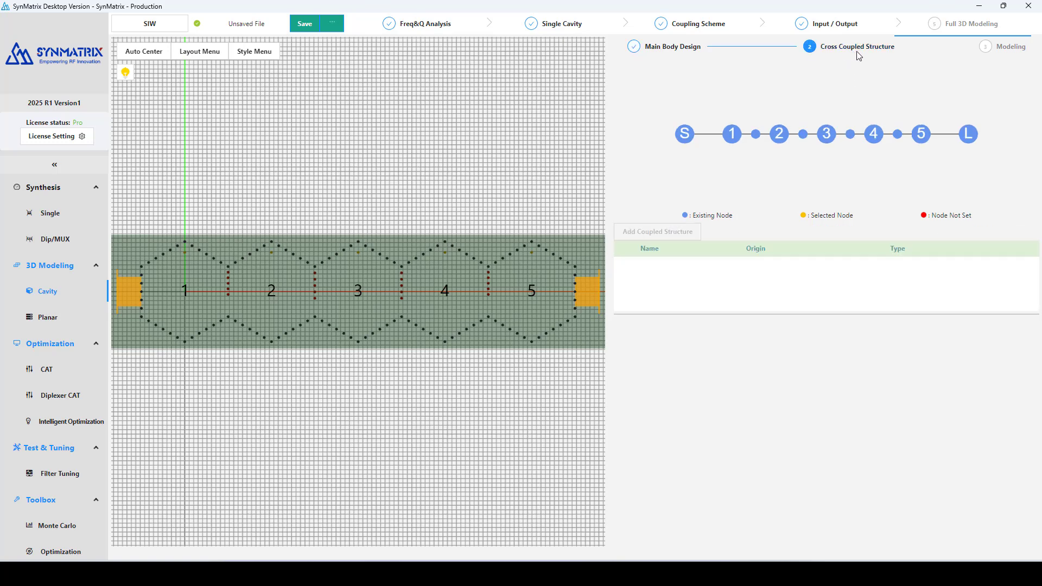
left_click(1009, 52)
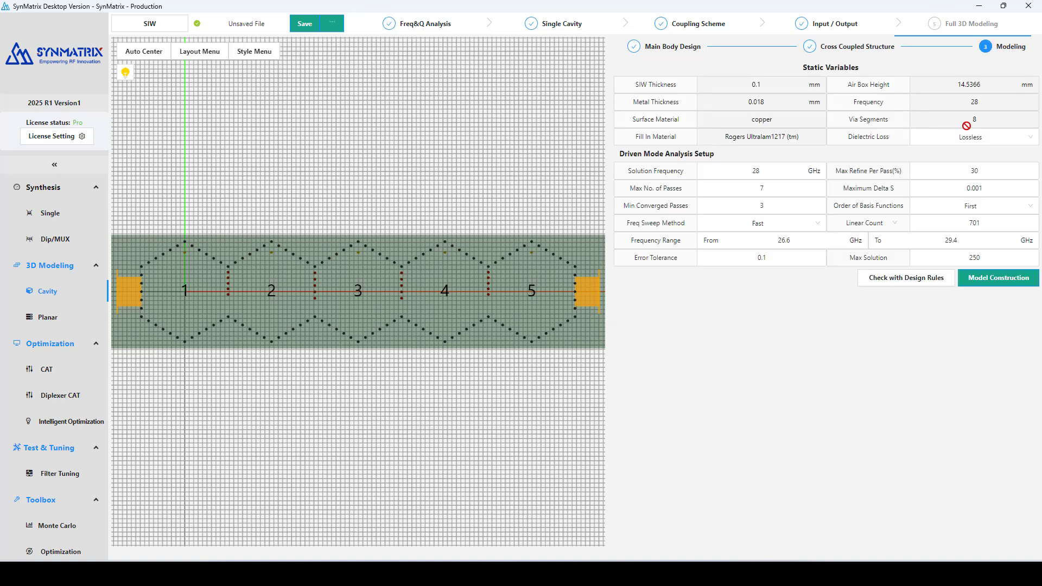
left_click_drag(799, 190, 638, 199)
type("10")
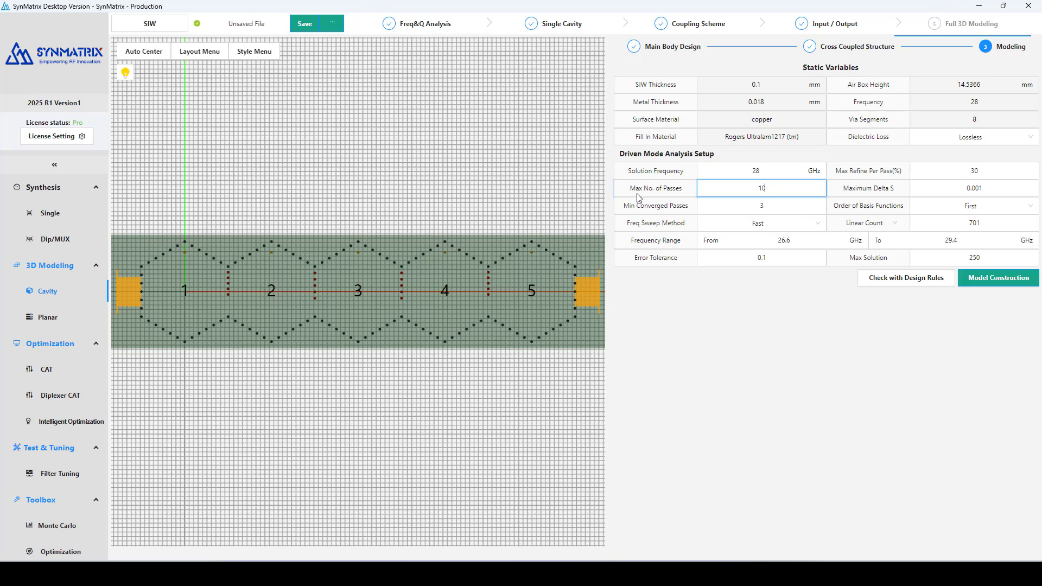
left_click_drag(760, 211, 740, 205)
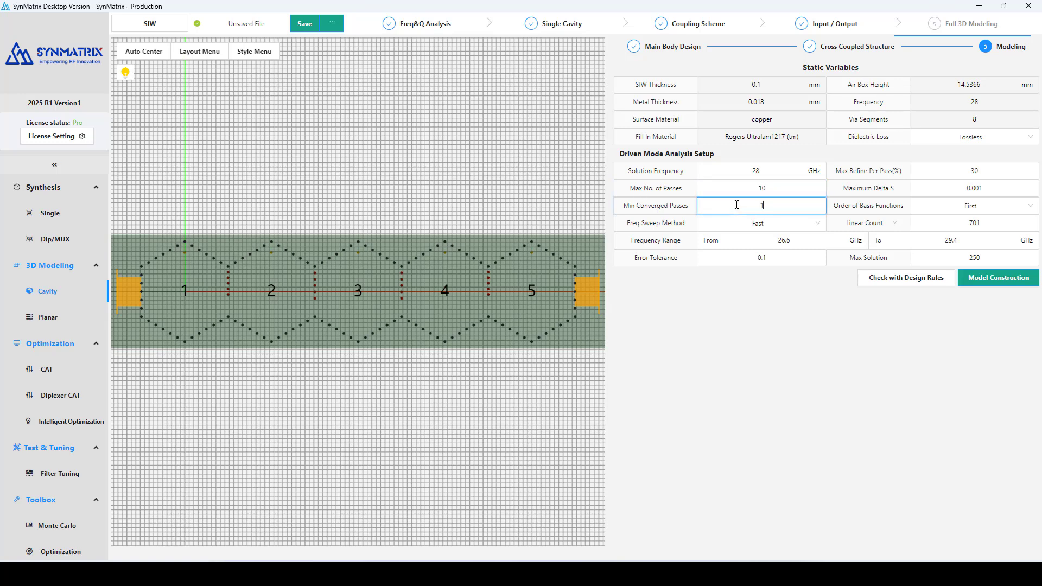
left_click_drag(971, 189, 987, 189)
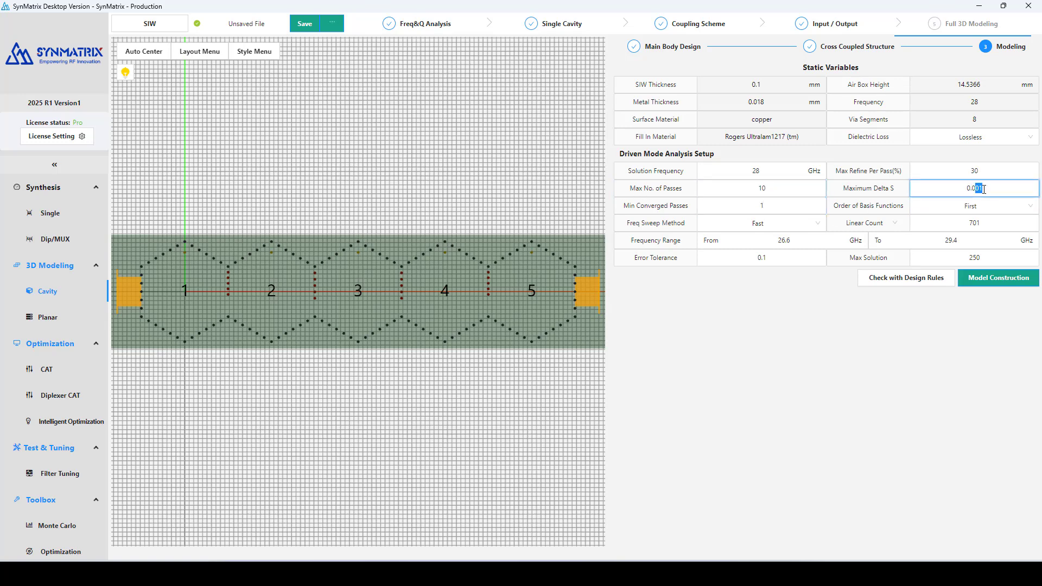
type("2")
Construct the full 3D model and open the SIW_Full_hexagon(1) design in Ansys Electronics Desktop
left_click(997, 280)
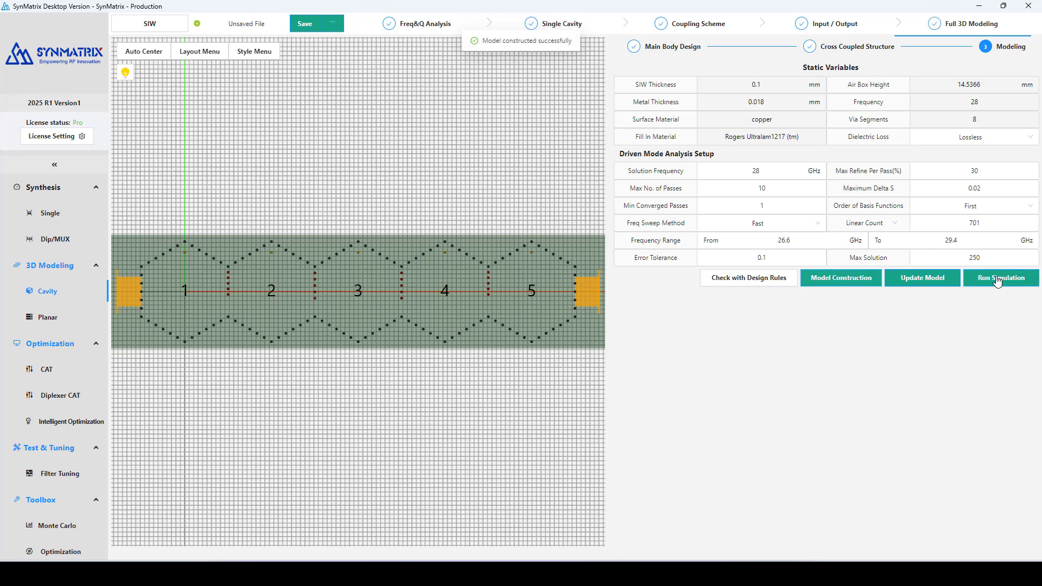
left_click(997, 279)
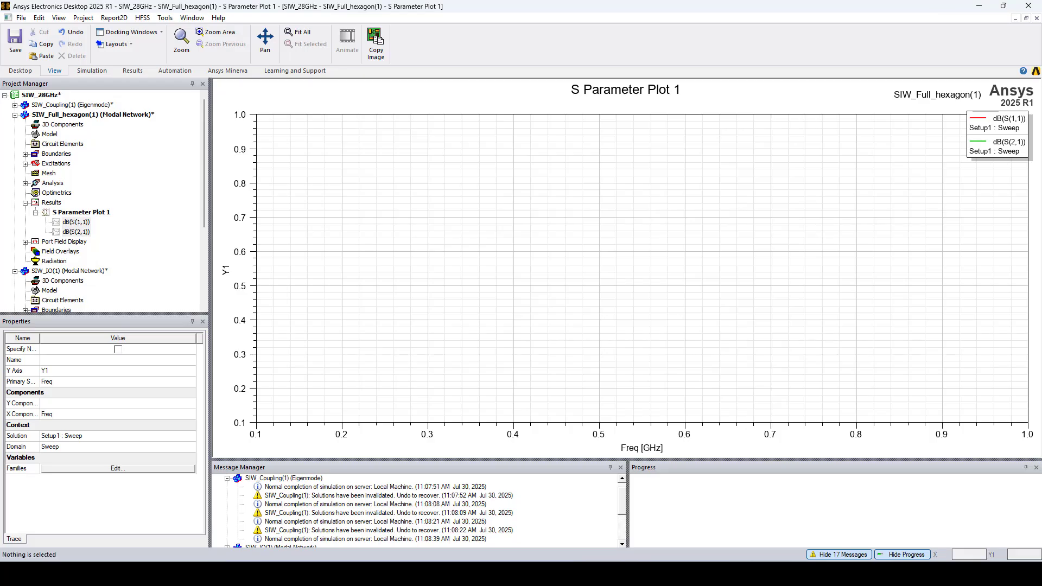
double_click(89, 119)
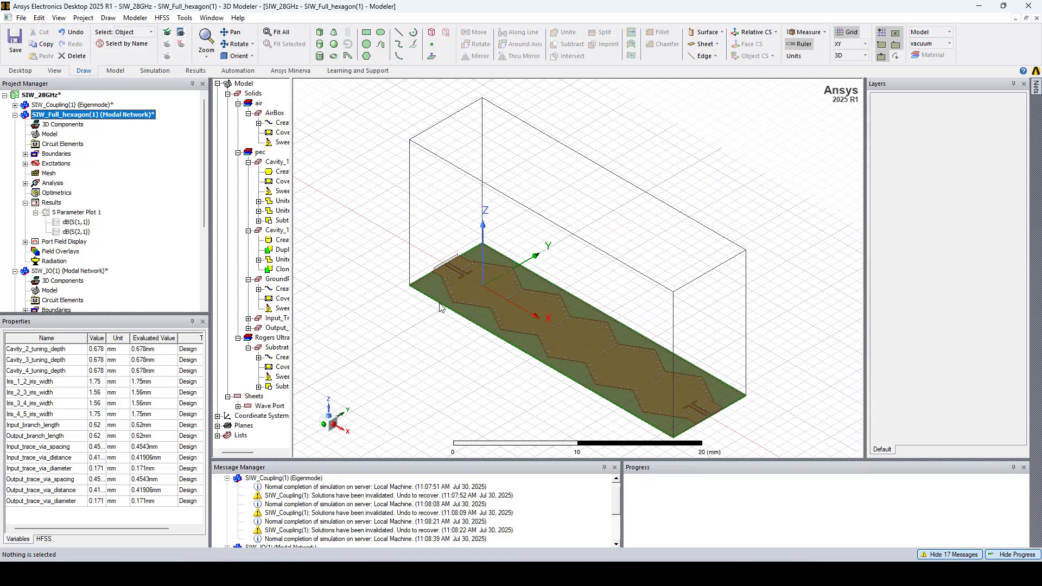
Switch to SynMatrix to run the full-model simulation, and open S Parameter Plot 1 of the solved design in Ansys Electronics Desktop
left_click(978, 6)
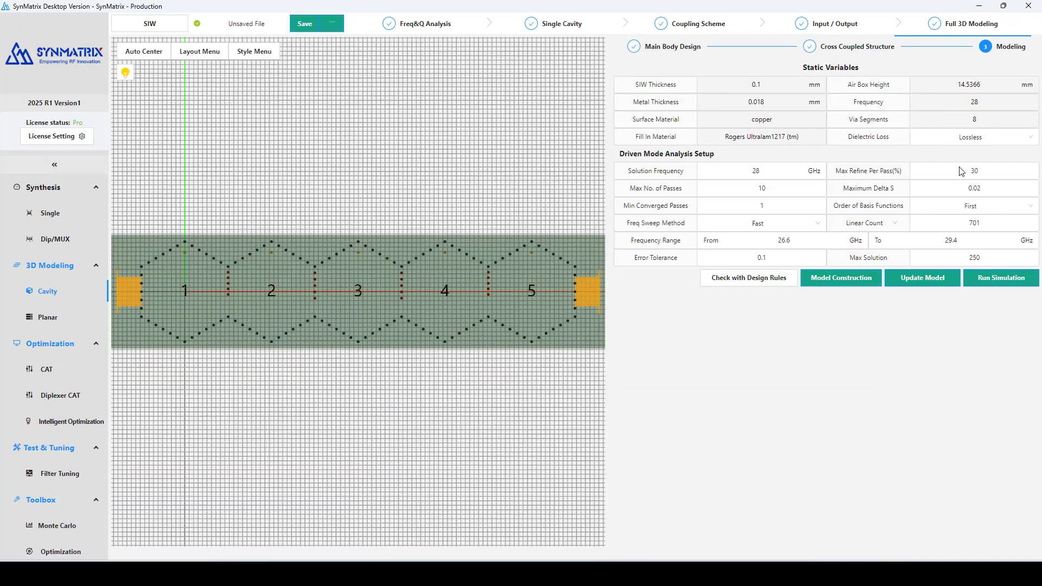
left_click(1000, 279)
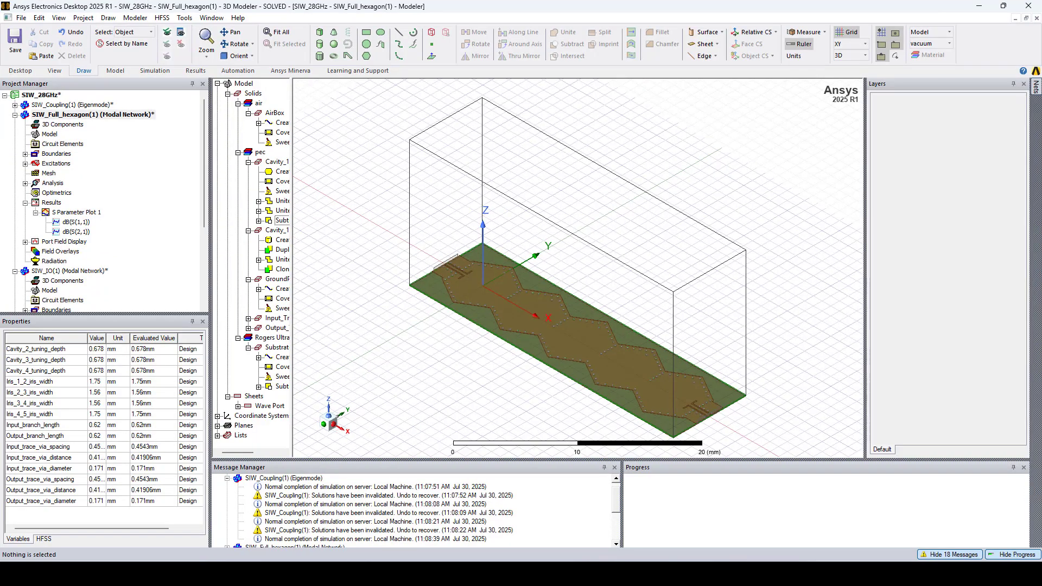
double_click(70, 212)
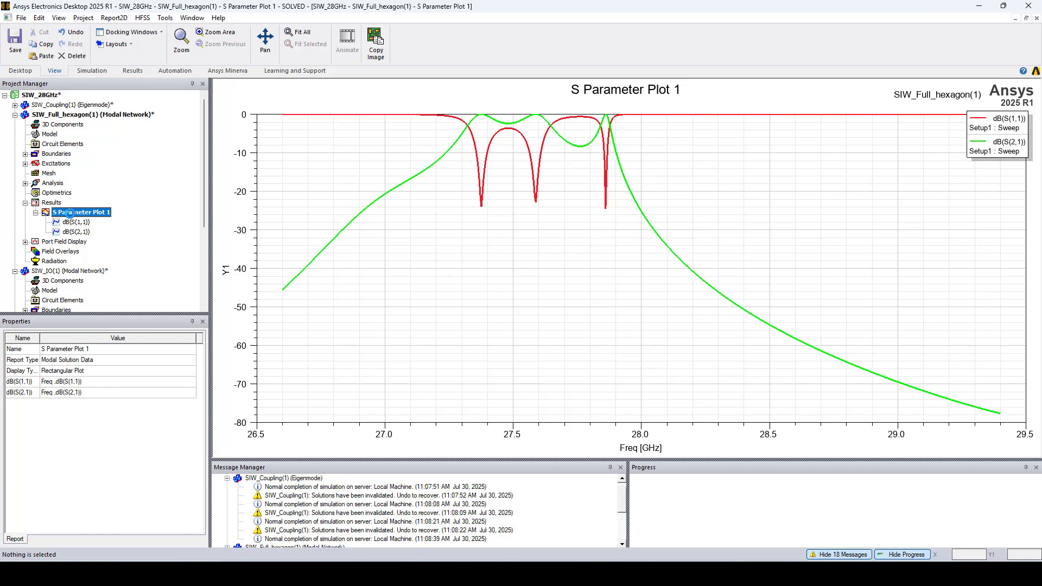
Copy the SIW_Full_hexagon(1) design and create a new project
left_click(15, 114)
left_click(15, 124)
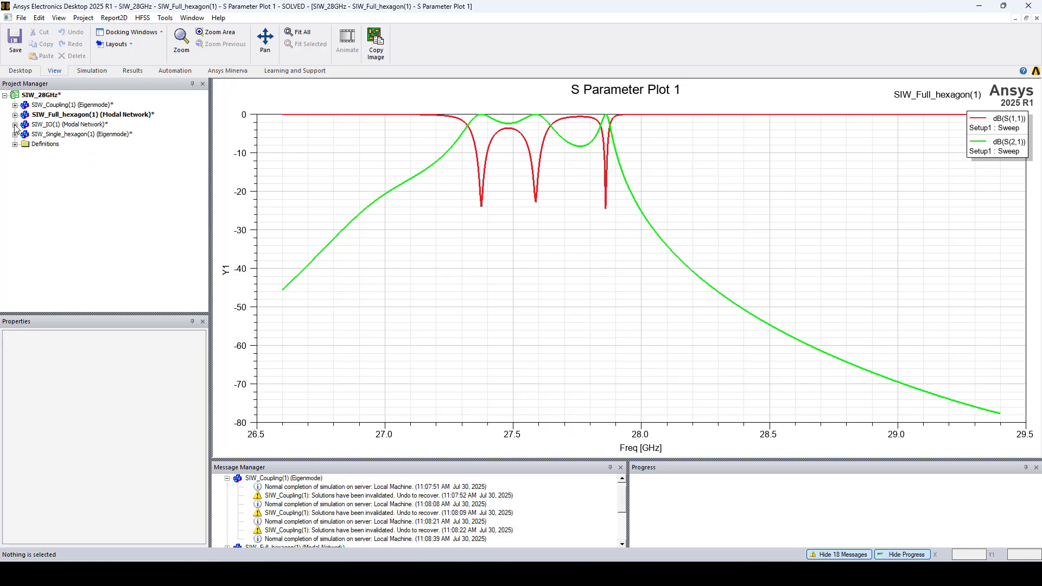
right_click(47, 118)
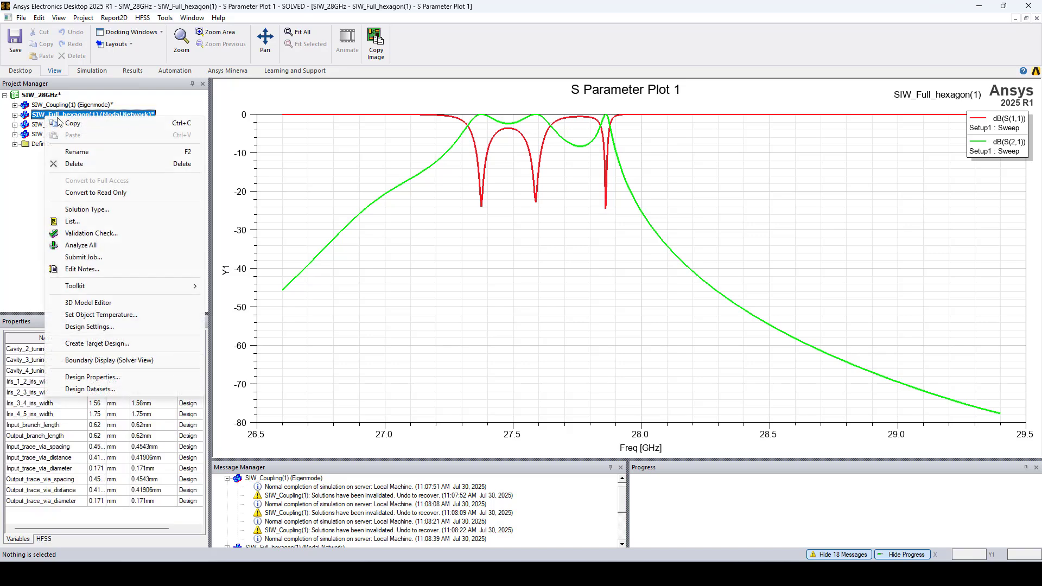
left_click(78, 126)
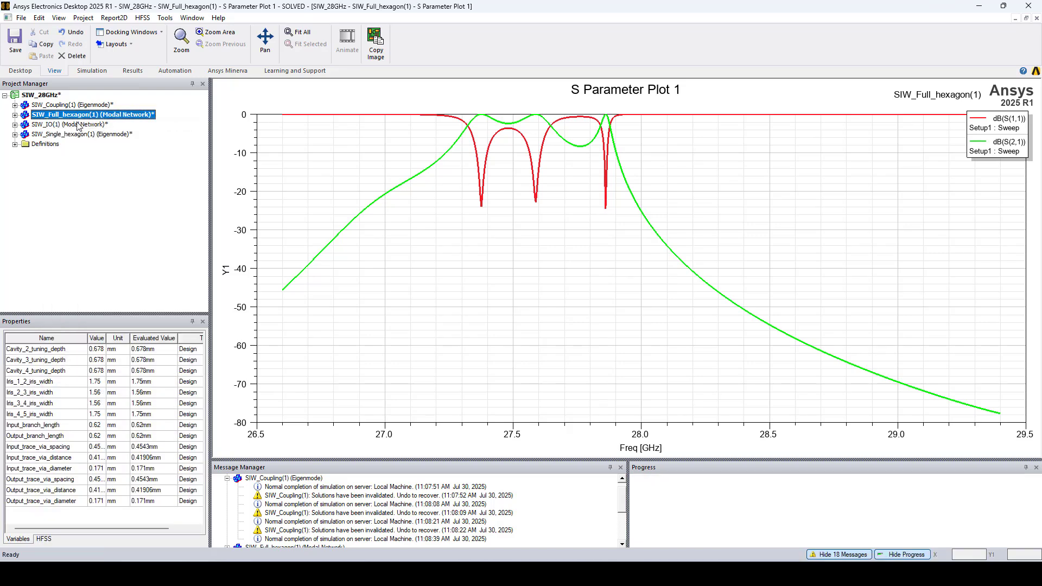
left_click(22, 18)
left_click(49, 23)
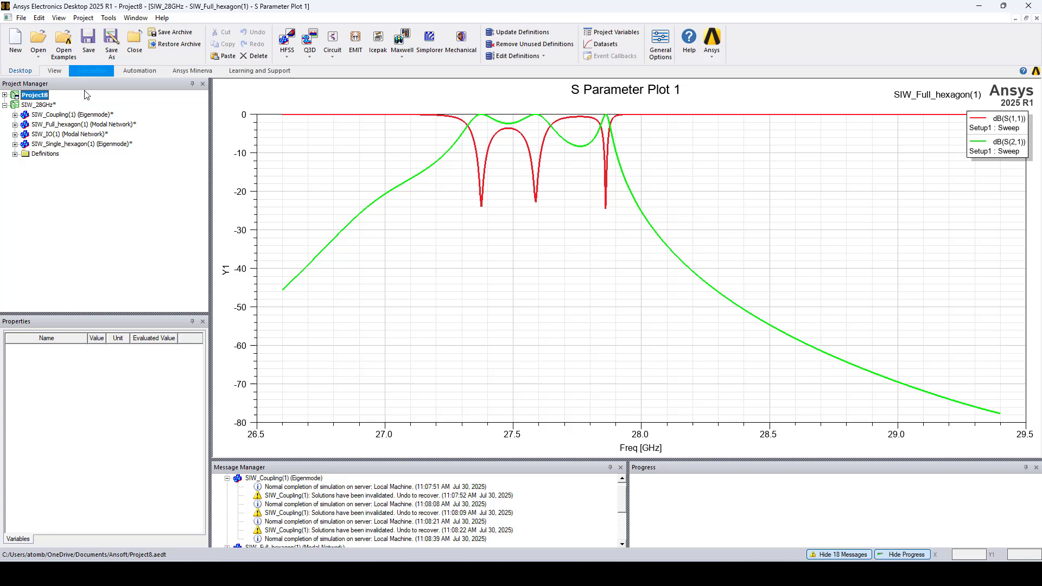
Rename the new project as SIW_28GHz_Optimized, overwriting the existing file of that name
right_click(34, 96)
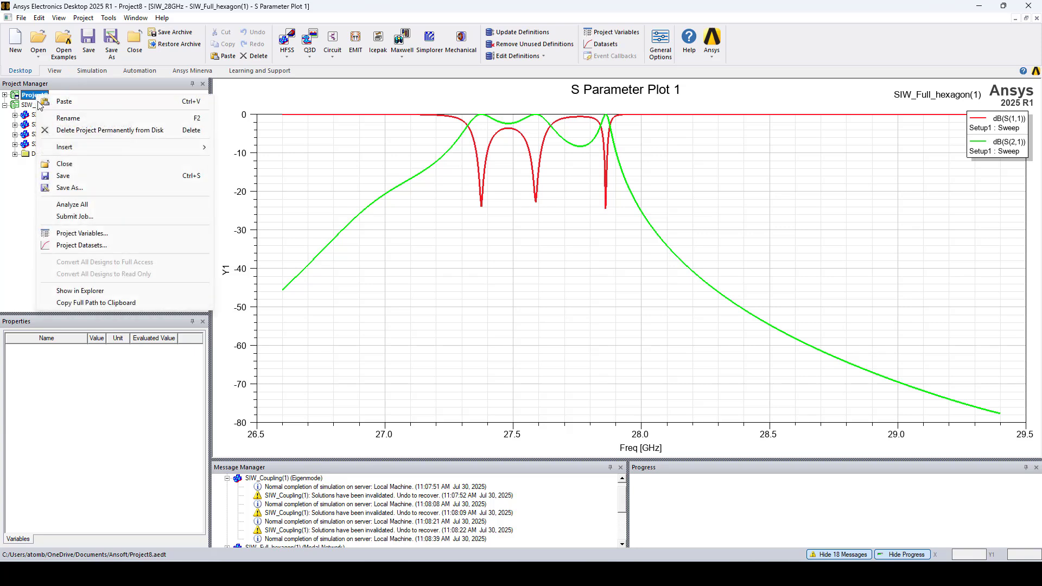
left_click(55, 118)
type("SIW_28GHz_Optimized")
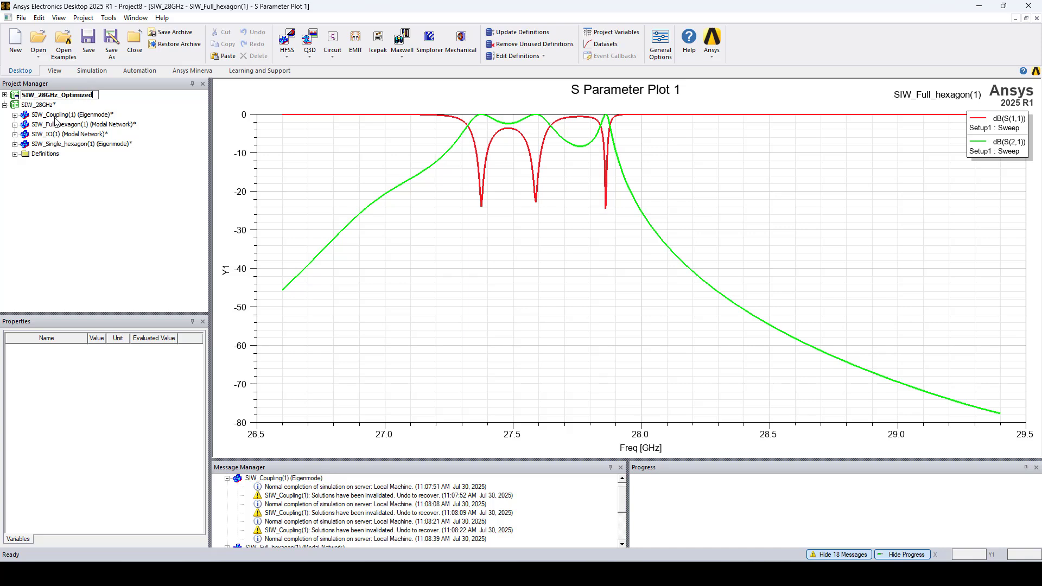
left_click(82, 178)
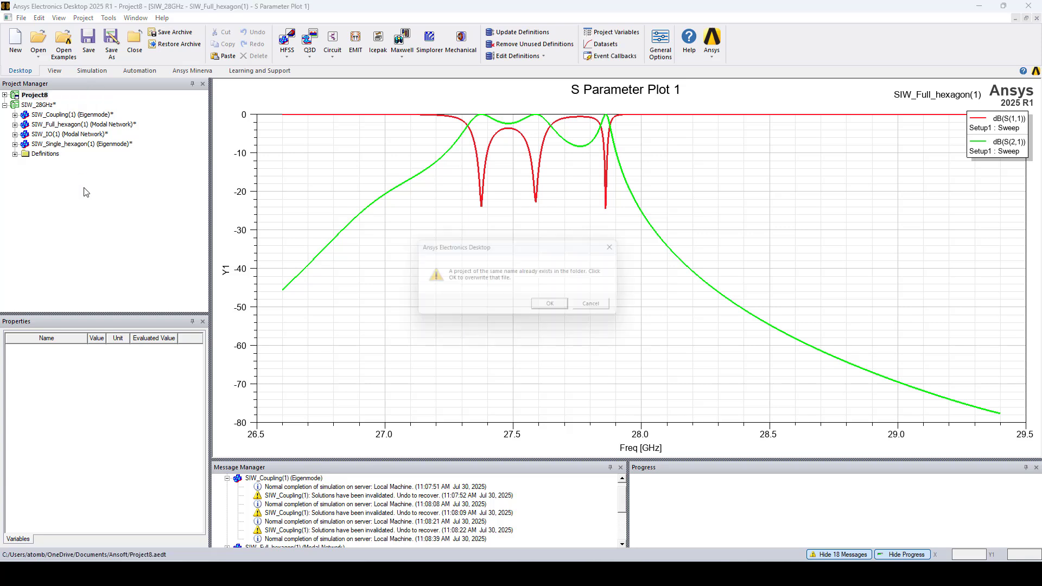
left_click(551, 308)
Paste the copied full hexagon design into the SIW_28GHz_Optimized project and expand the project
right_click(56, 157)
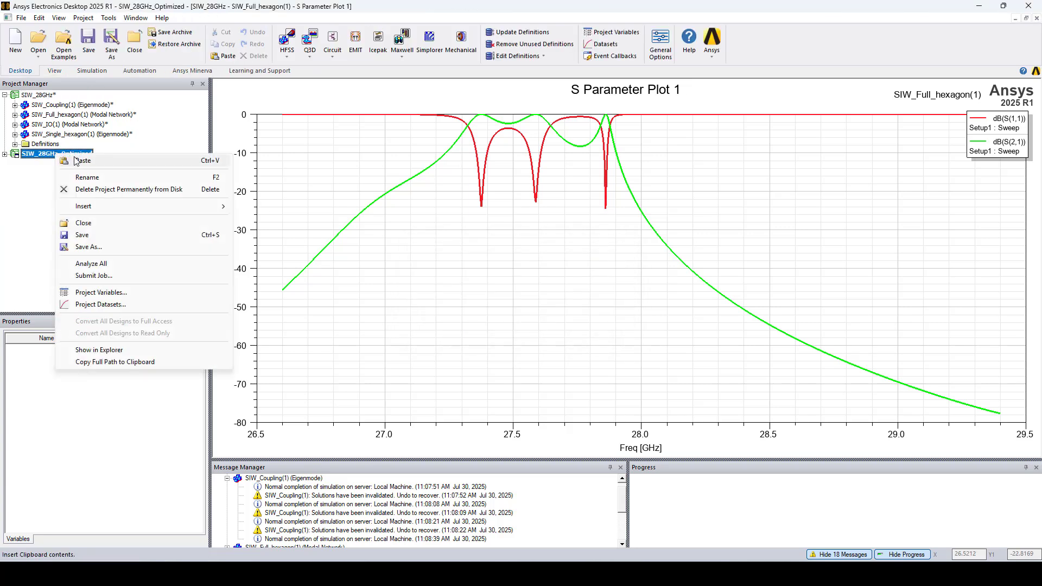
left_click(64, 161)
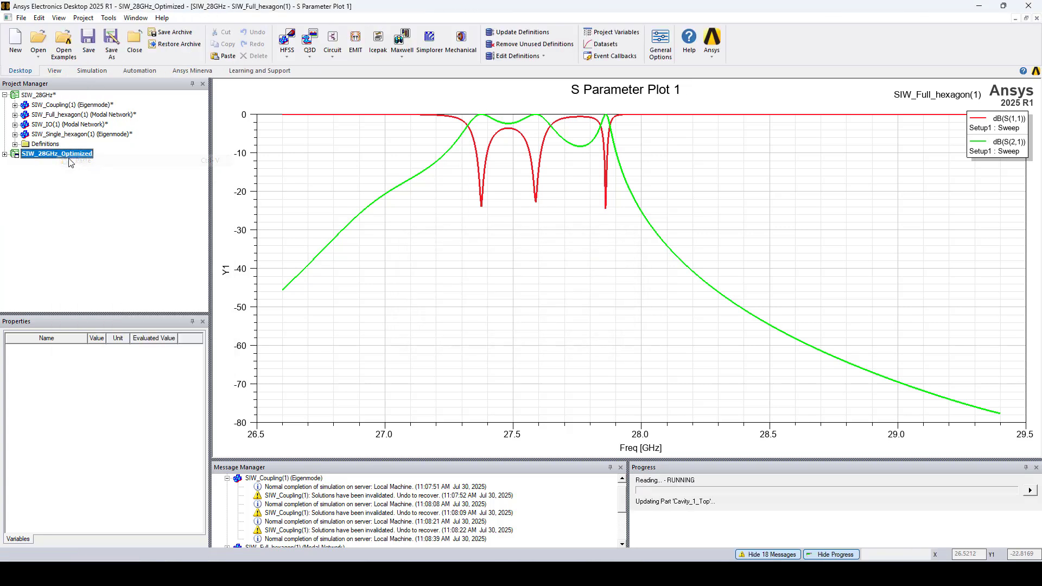
left_click(4, 154)
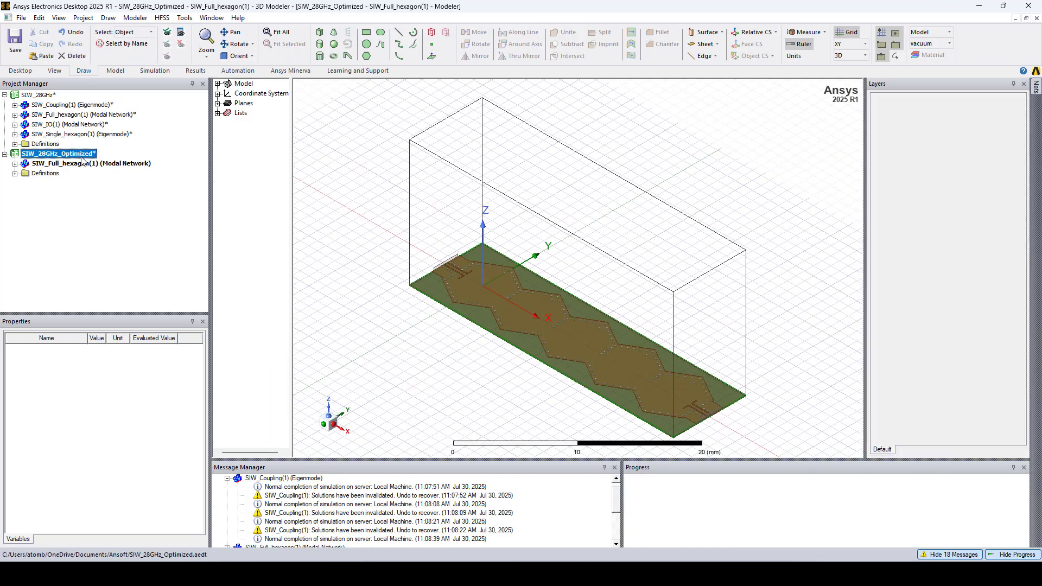
Save the optimized project as SIW_28GHz_Optimized.aedt in the SynMatrix folder
left_click(22, 18)
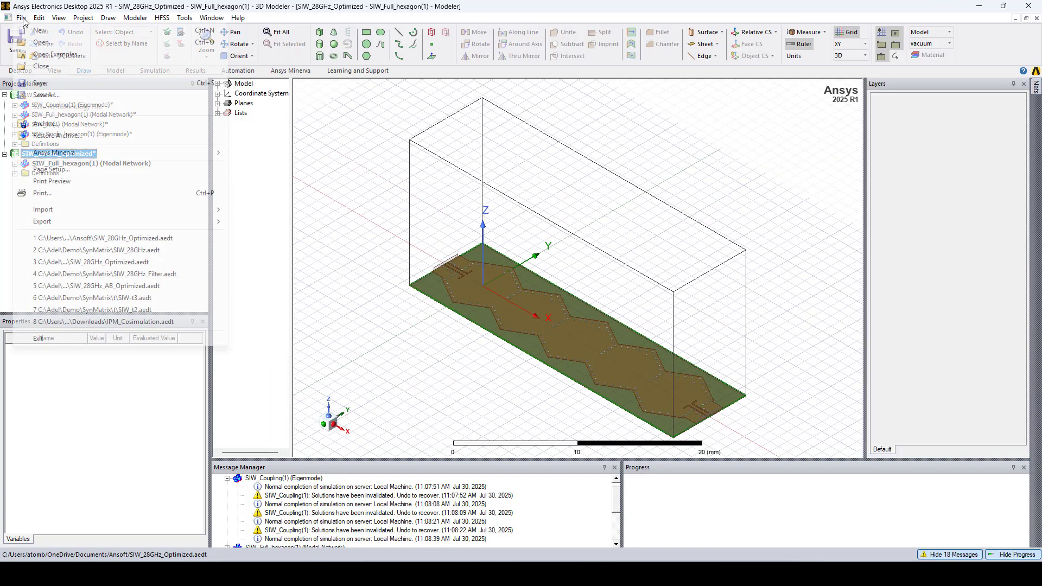
left_click(54, 95)
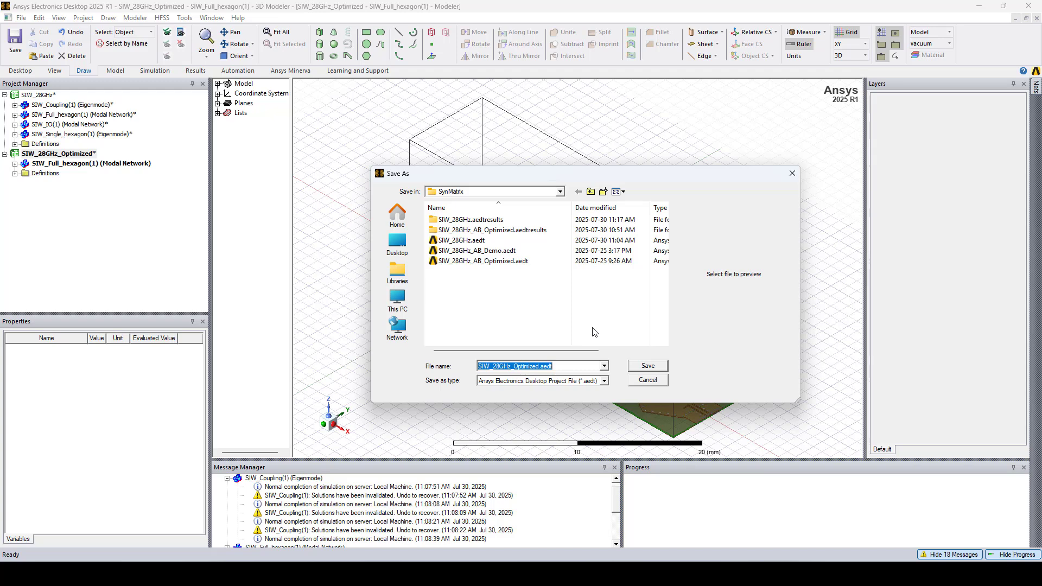
left_click(656, 369)
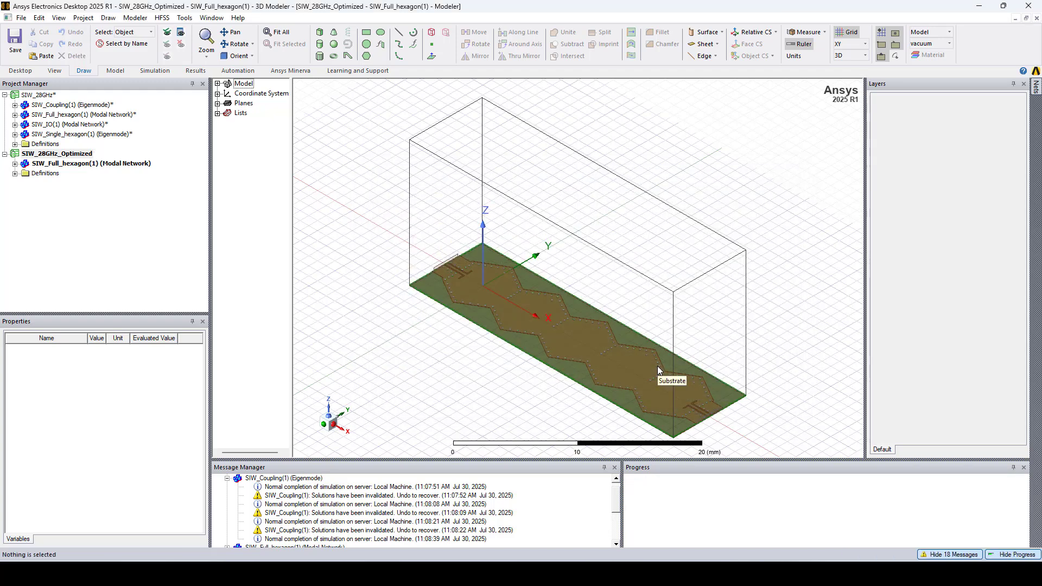
Switch to SynMatrix and change Intelligent Optimization to custom optimization mode, accepting the reset of the tuning context
left_click(980, 7)
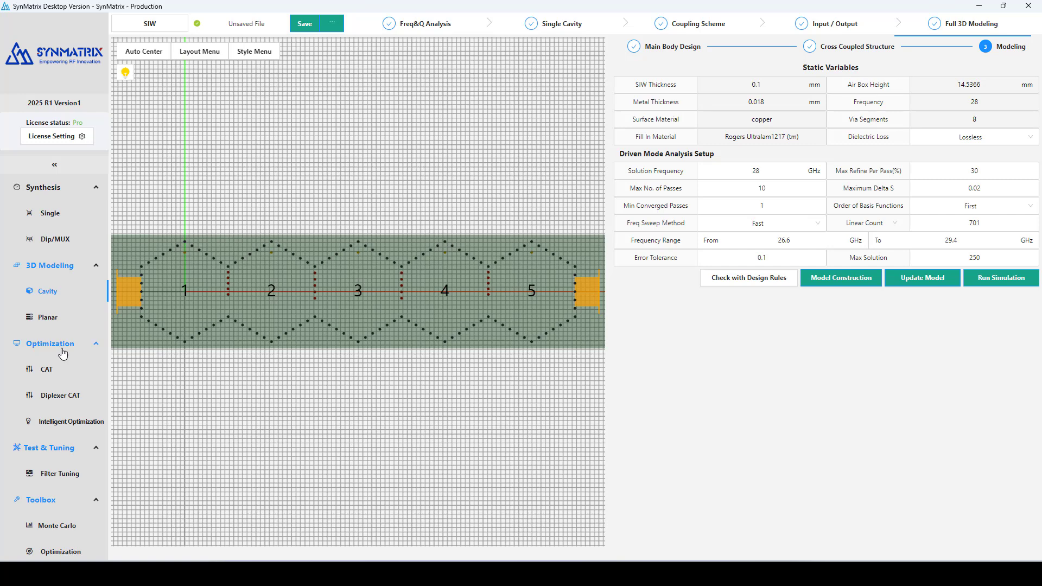
left_click(58, 427)
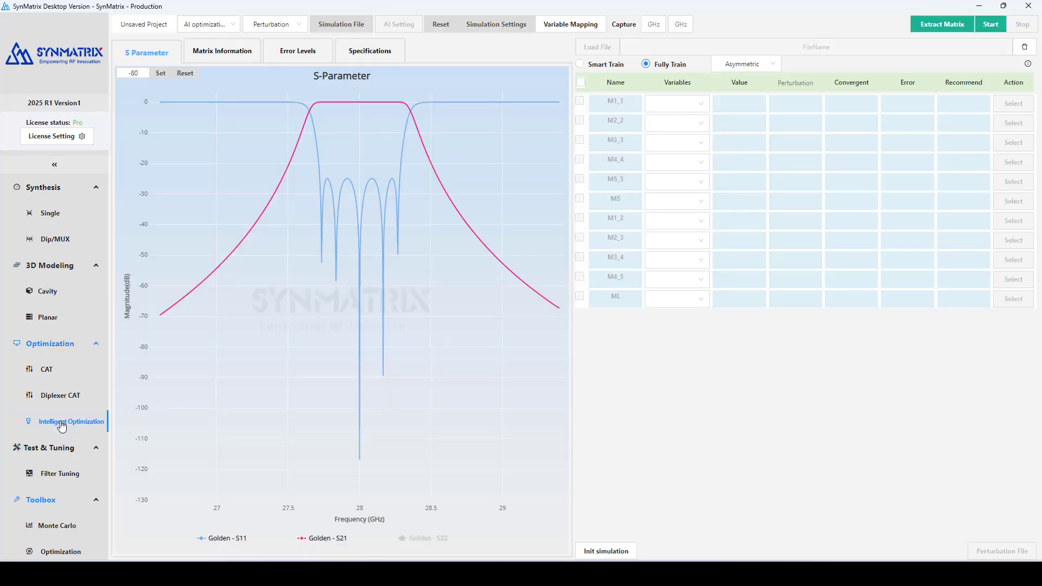
left_click(232, 25)
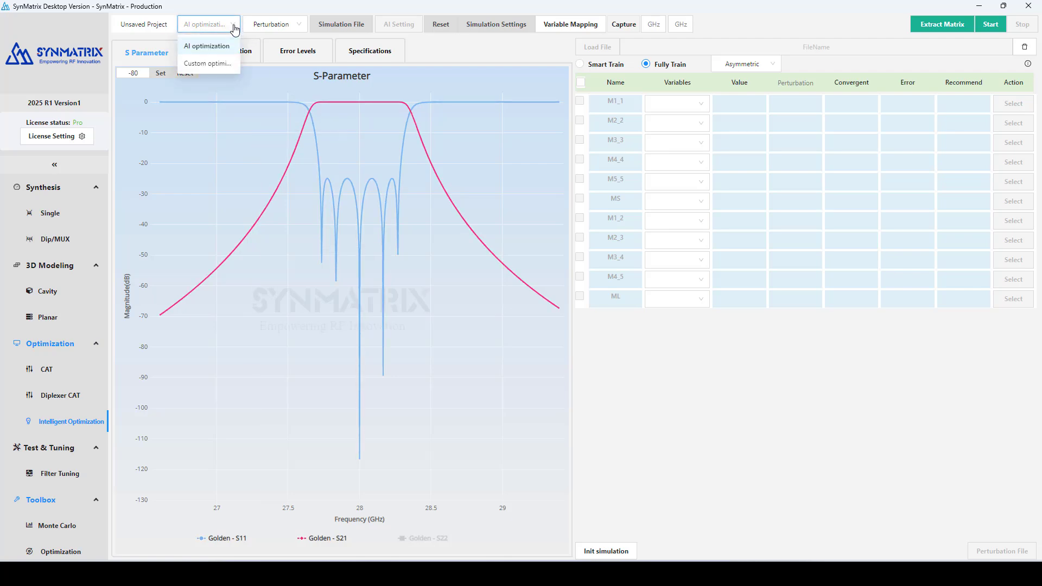
left_click(221, 64)
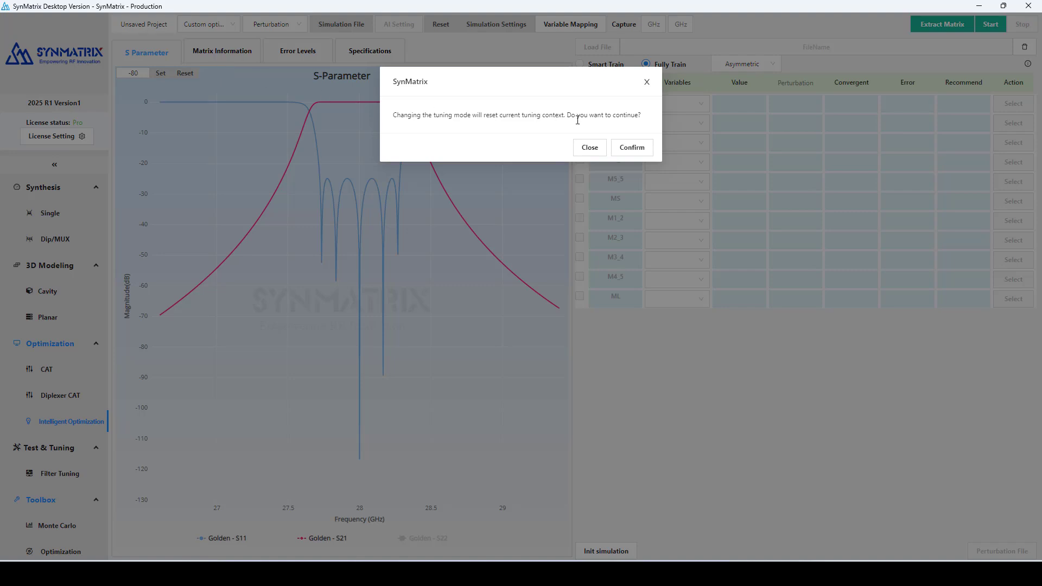
left_click(638, 152)
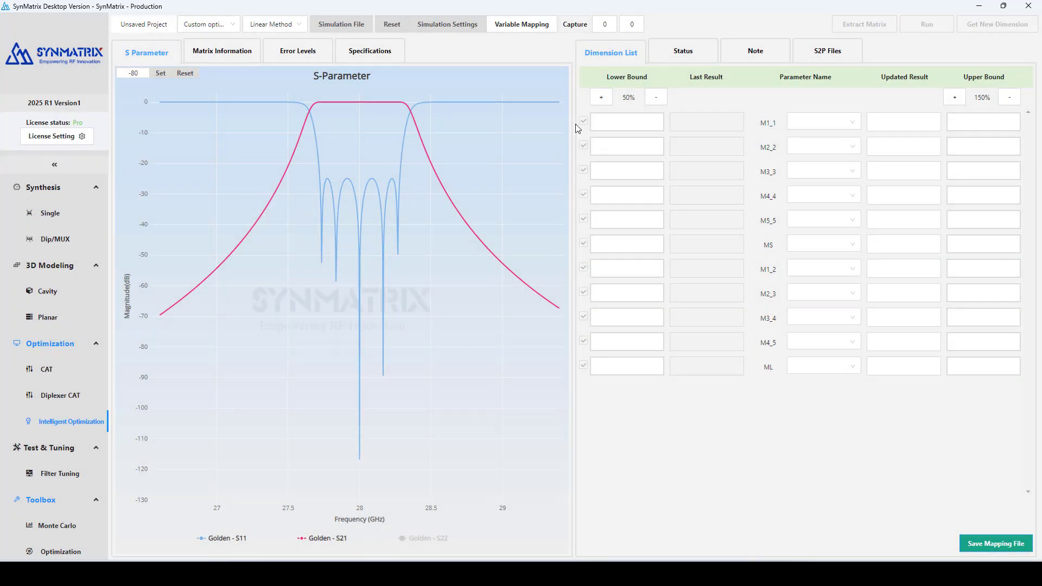
Load SIW_28GHz_Optimized.aedt as the simulation project with SIW_Full_hexagon(1) as the design file
left_click(314, 29)
left_click(317, 61)
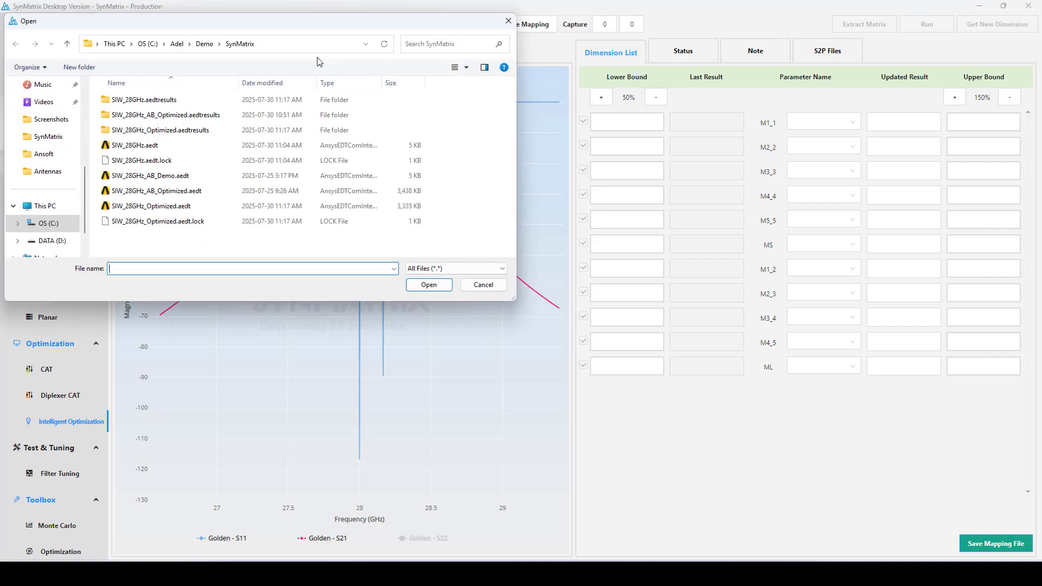
left_click(171, 195)
left_click(154, 207)
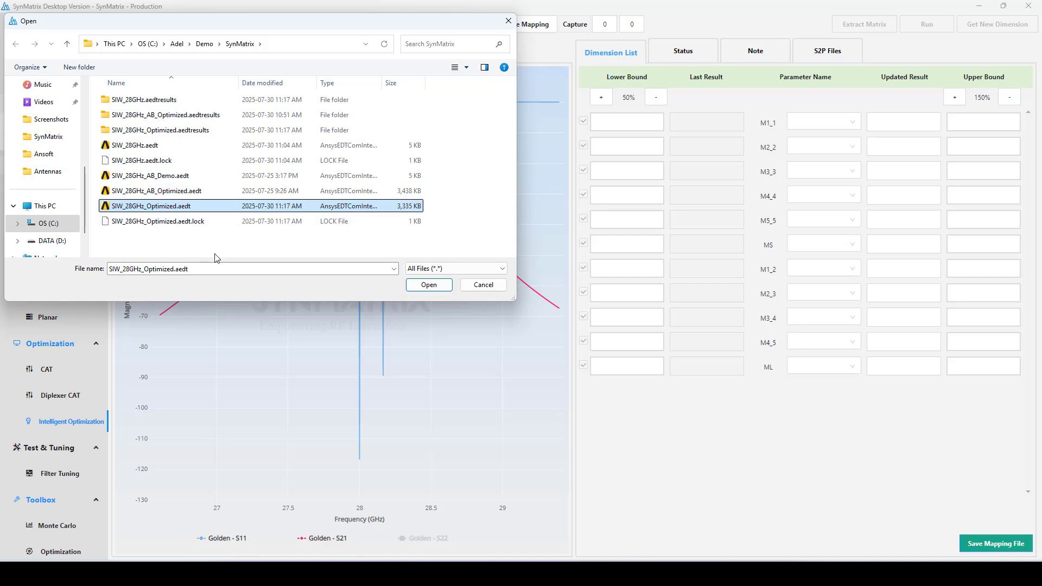
left_click(433, 286)
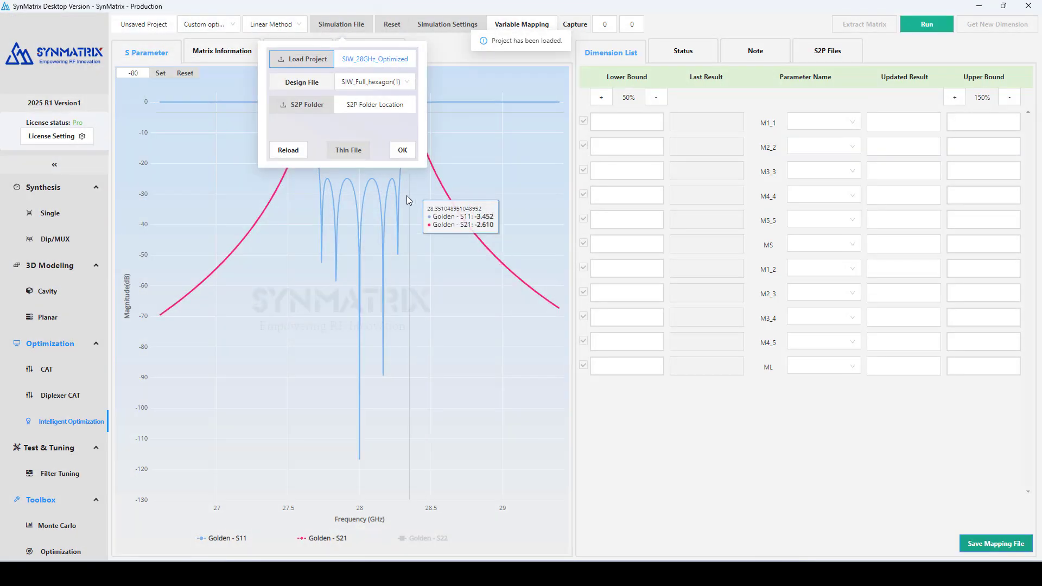
left_click(401, 151)
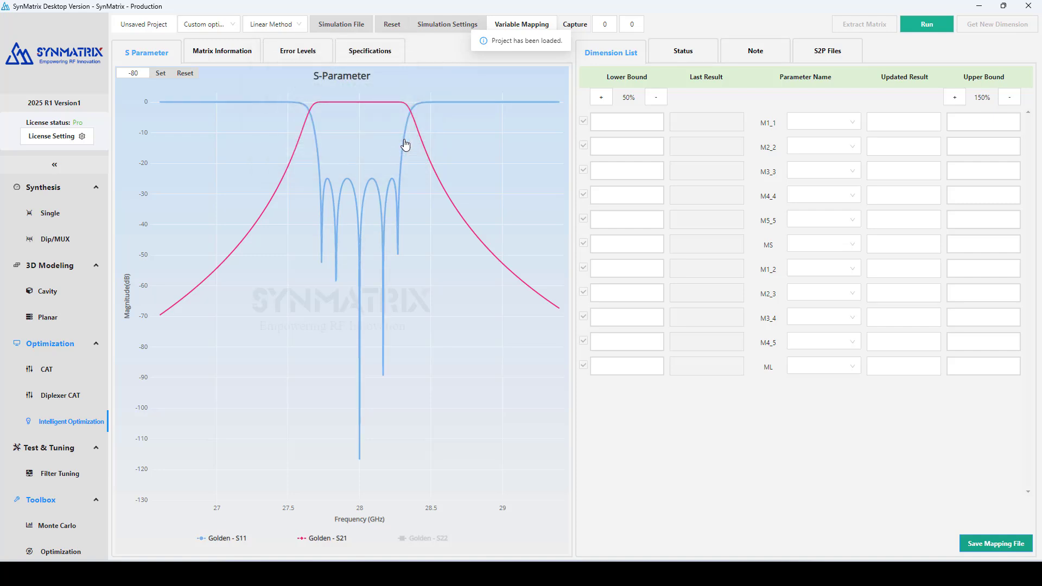
Set the simulation to 10 maximum passes, 1 minimum converged pass and a maximum Delta S of 0.02, and save the settings
left_click(433, 27)
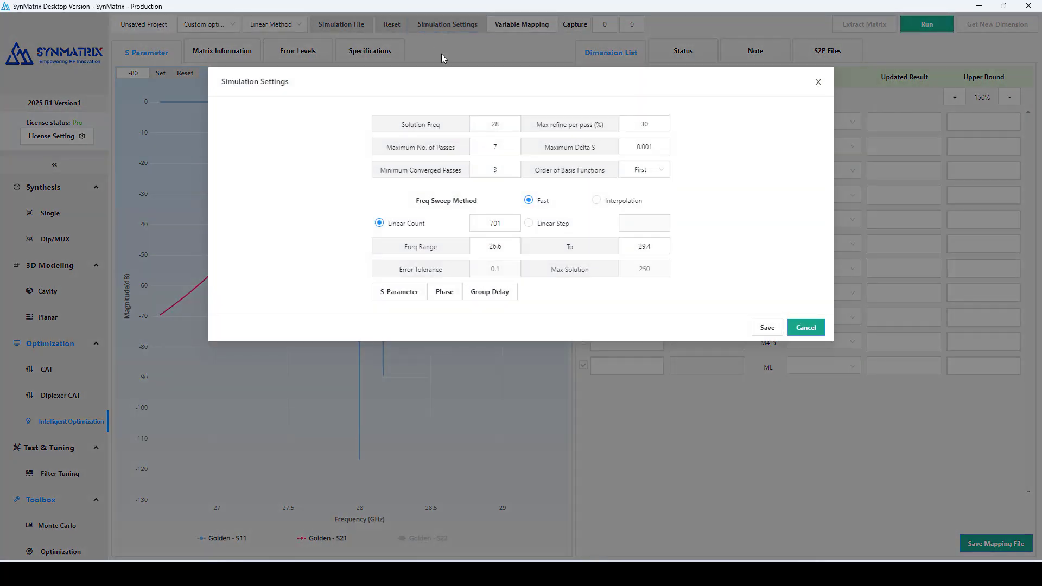
double_click(495, 148)
double_click(508, 168)
left_click(646, 146)
type("2")
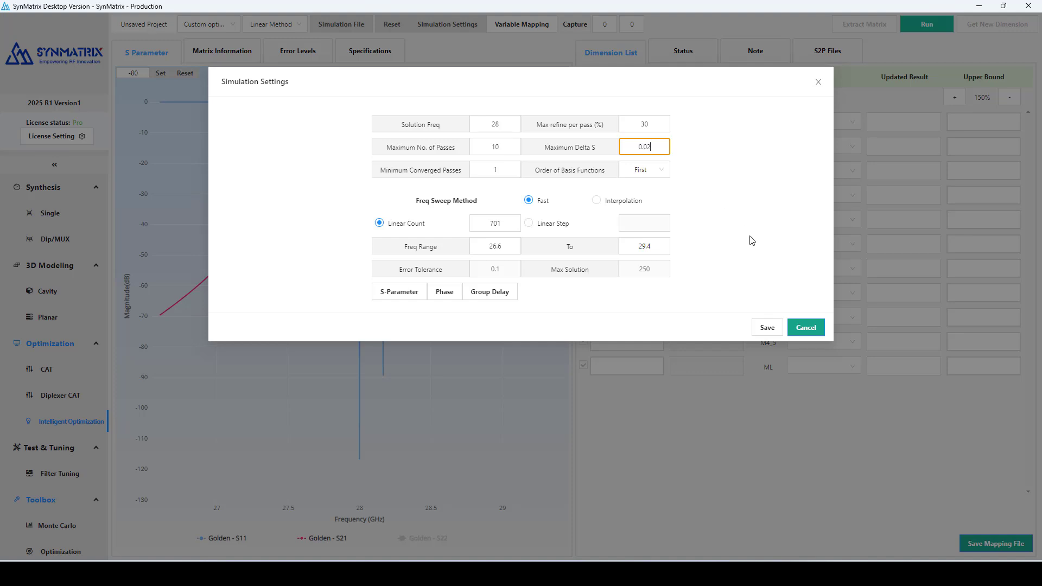
left_click(767, 328)
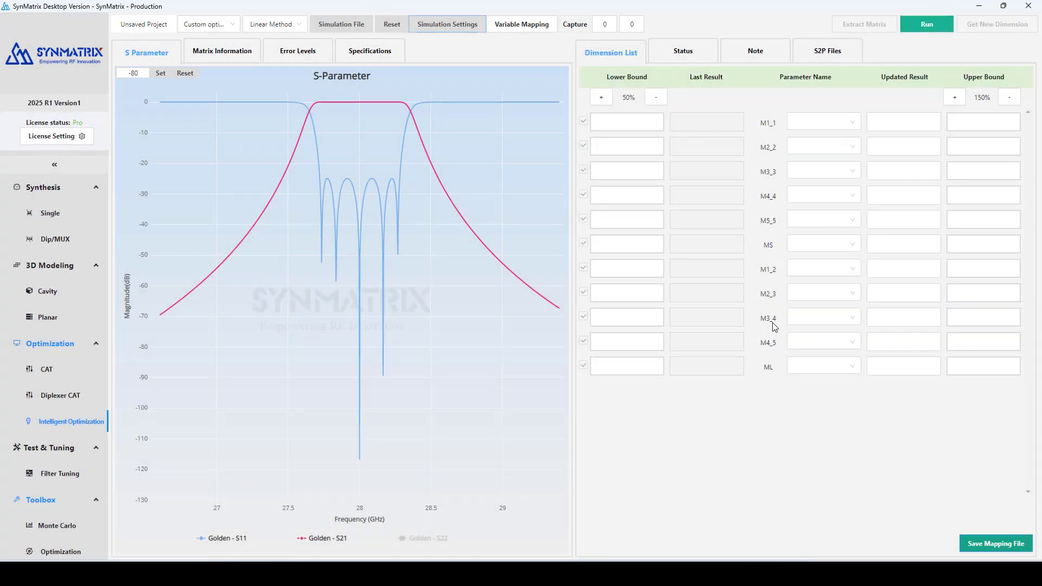
In variable mapping, assign Cavity_1_tuning_depth, Cavity_2_tuning_depth and Cavity_3_tuning_depth to M1_1, M2_2 and M3_3 respectively
left_click(528, 26)
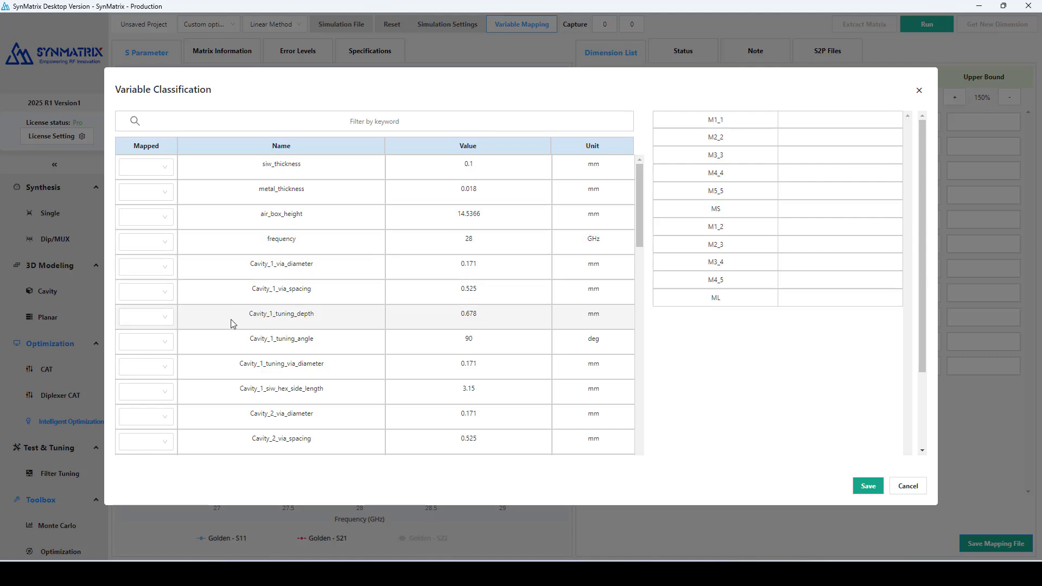
left_click(164, 319)
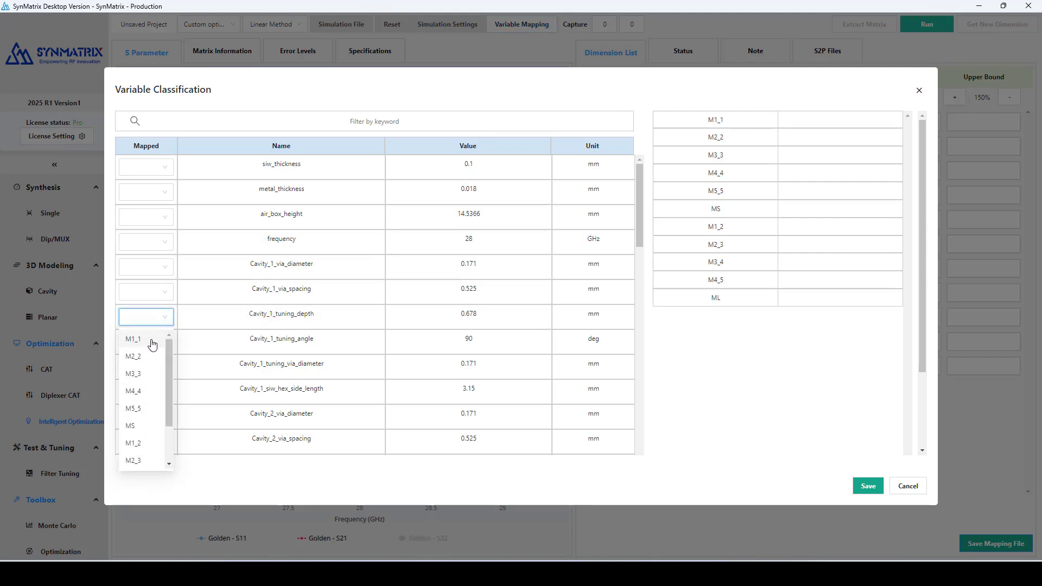
left_click(151, 343)
scroll(315, 309, "down", 2)
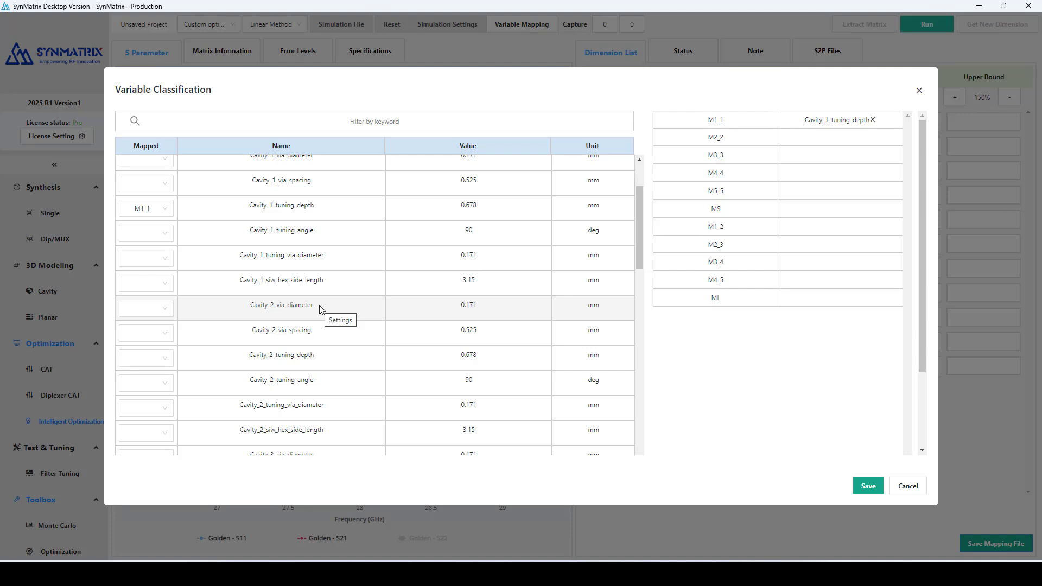
left_click(162, 358)
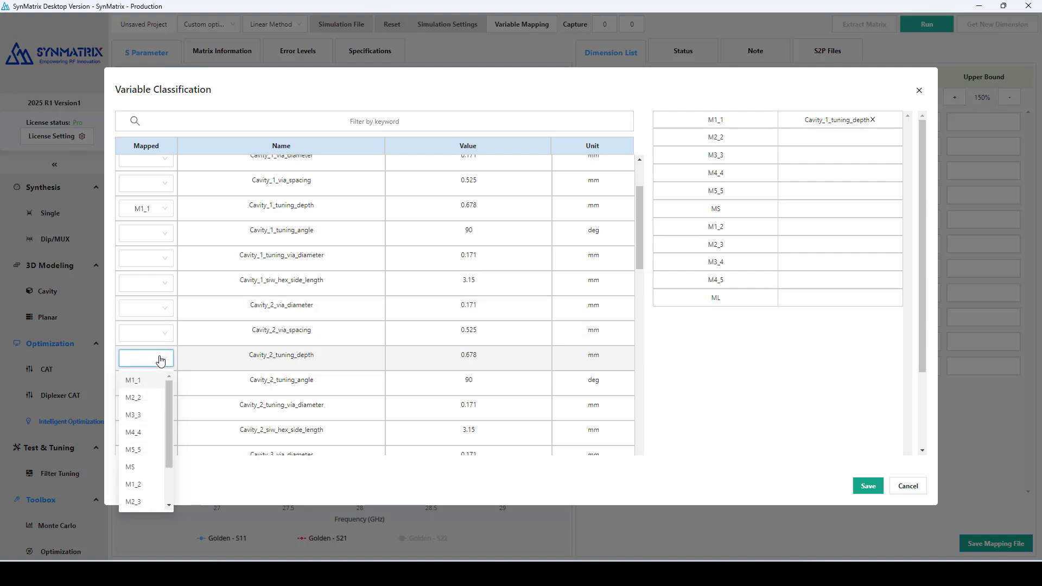
left_click(148, 400)
scroll(234, 369, "down", 3)
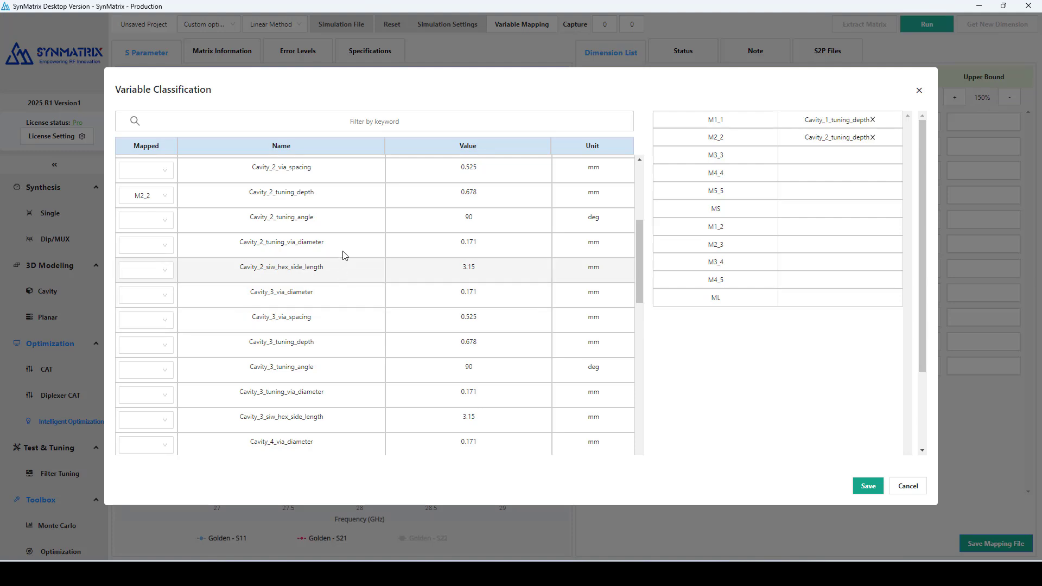
left_click(164, 346)
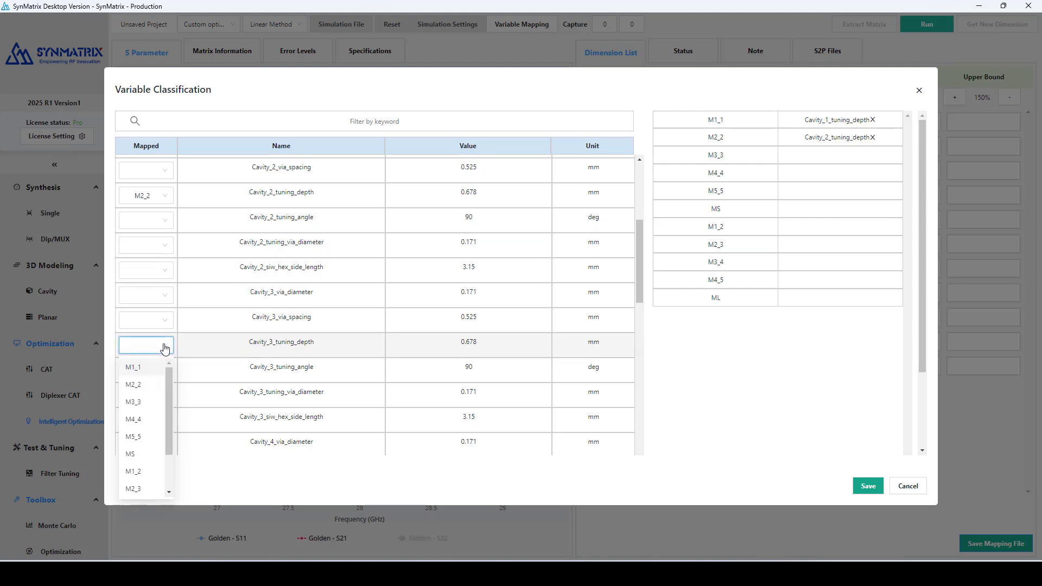
left_click(143, 404)
Map Cavity_4_tuning_depth to M4_4 and Cavity_5_tuning_depth to M5_5
scroll(362, 347, "down", 2)
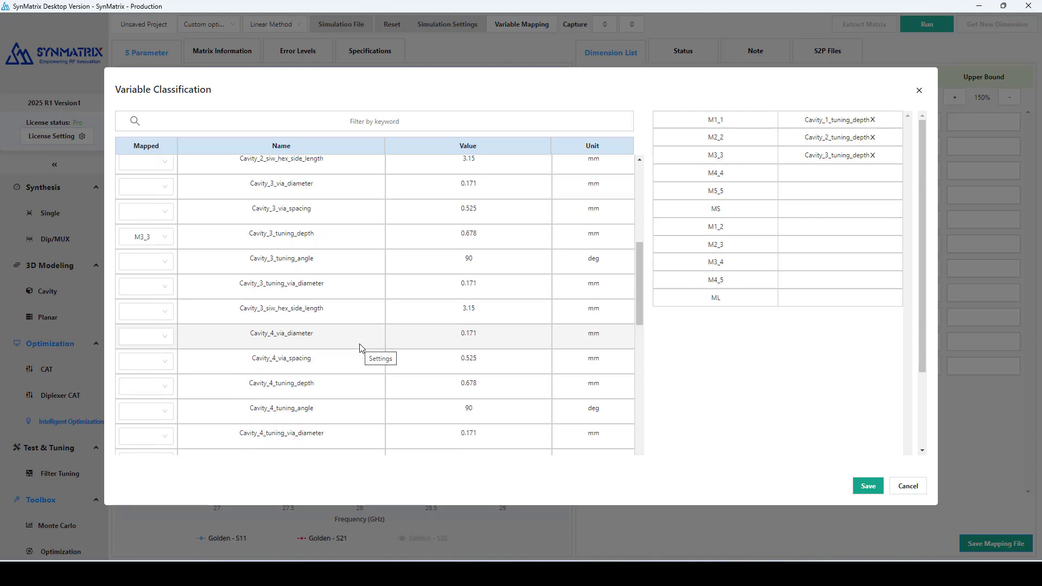
left_click(164, 386)
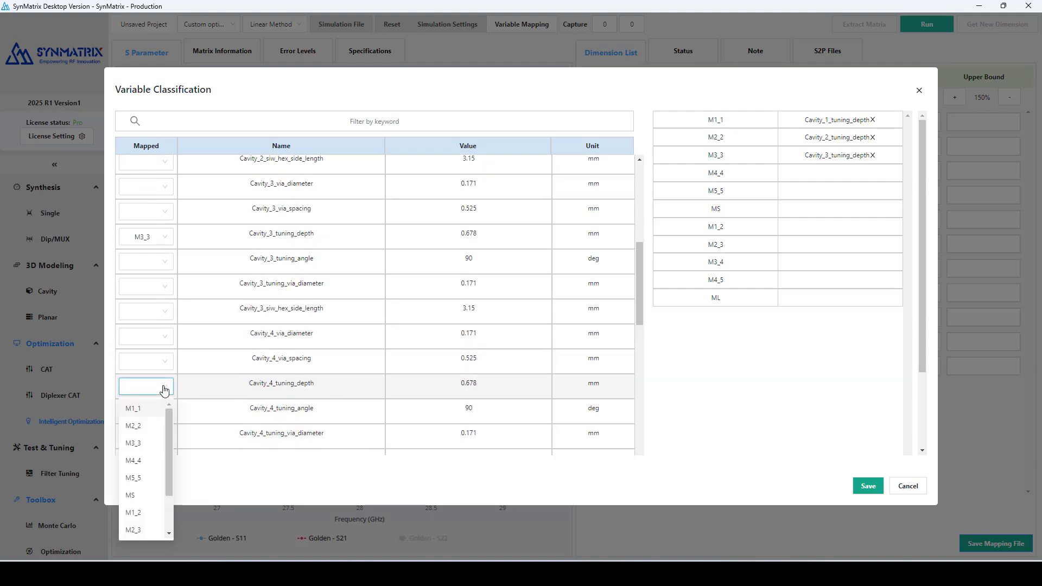
left_click(135, 459)
scroll(342, 382, "down", 3)
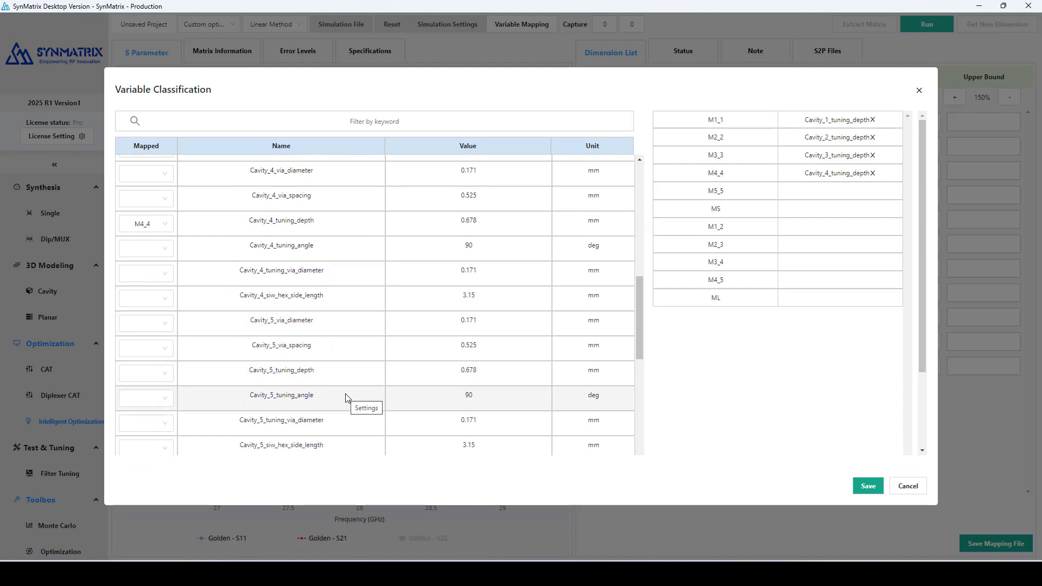
left_click(136, 372)
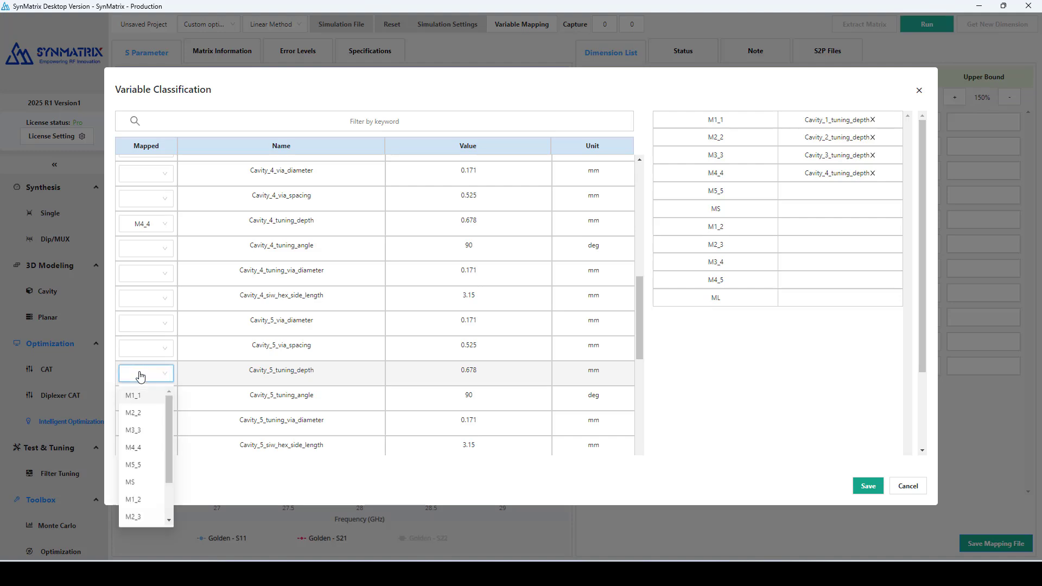
left_click(138, 465)
Map Iris_1_2_iris_width to M1_2 and Iris_2_3_iris_width to M2_3
scroll(271, 391, "down", 3)
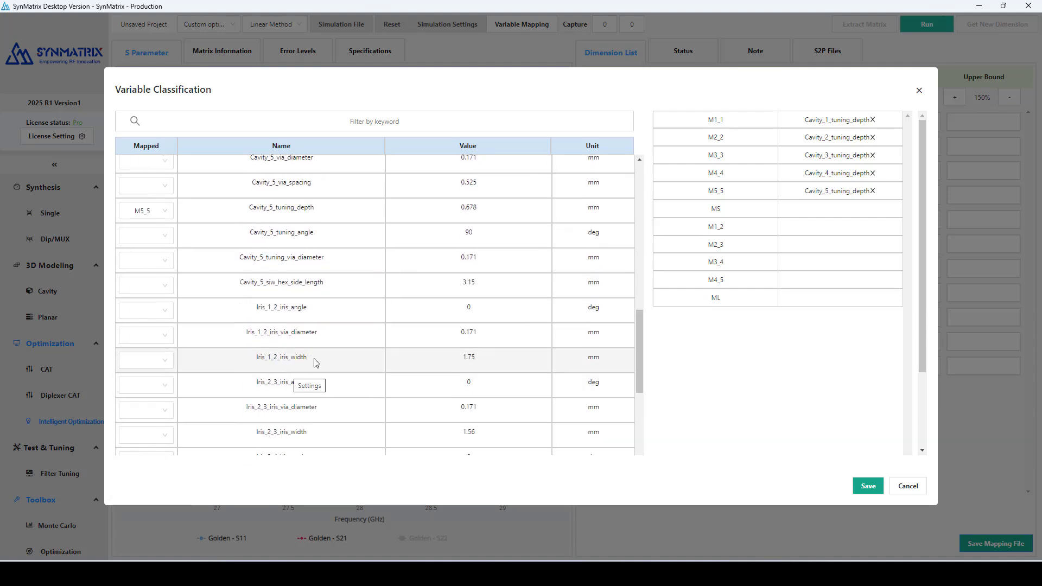
left_click(157, 361)
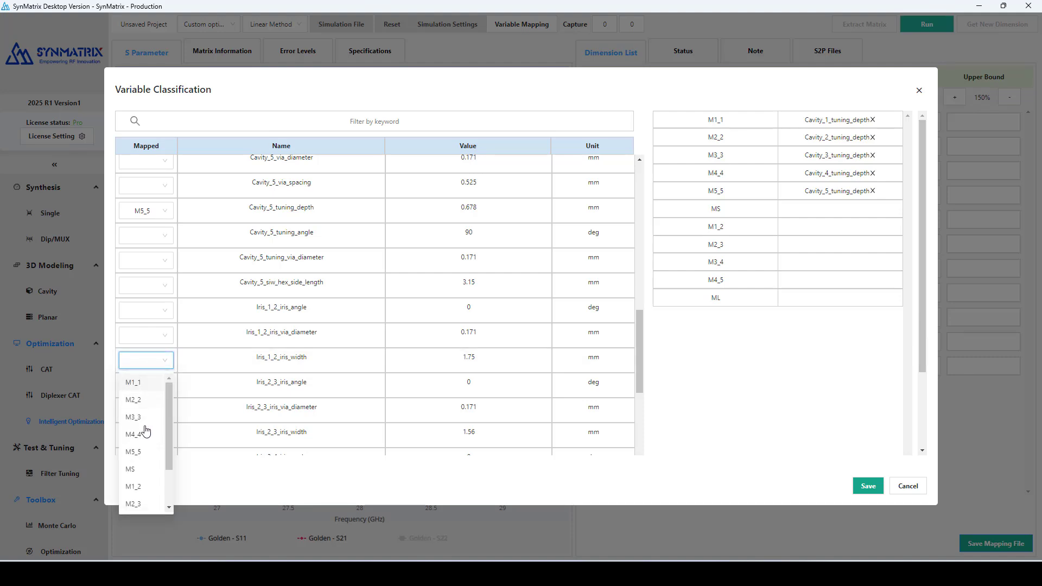
left_click(139, 487)
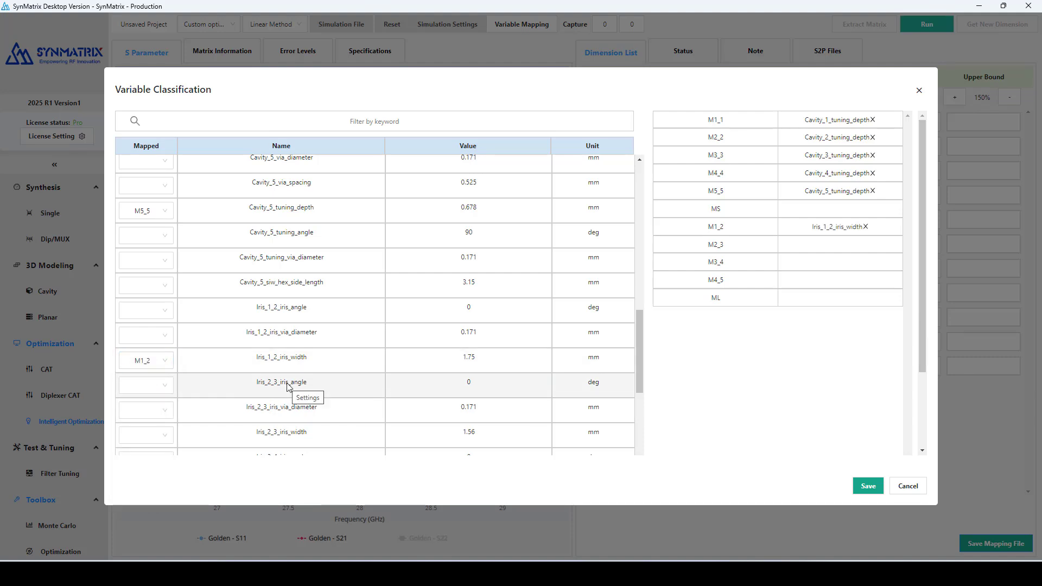
scroll(288, 387, "down", 2)
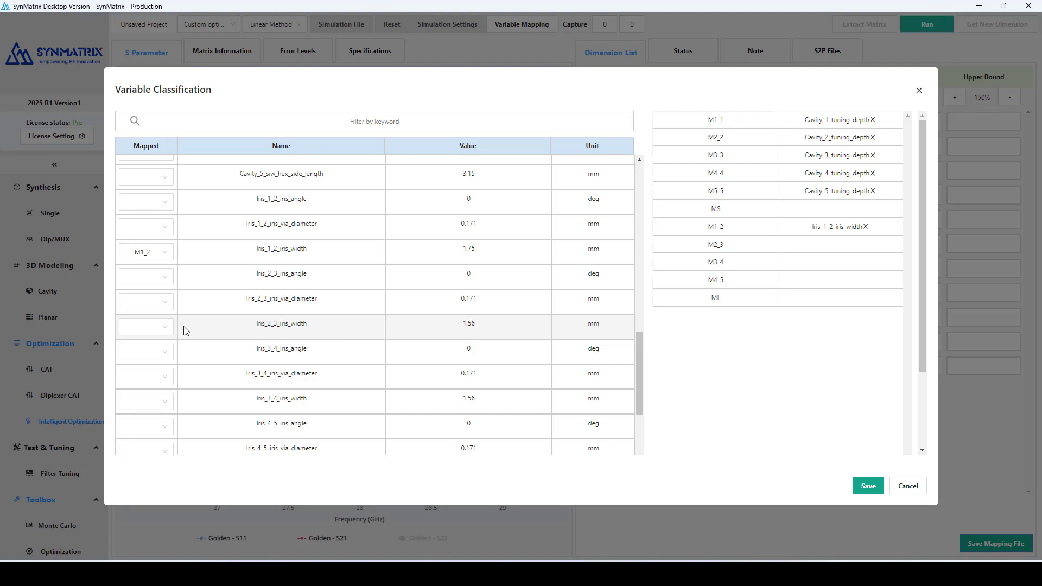
left_click(149, 327)
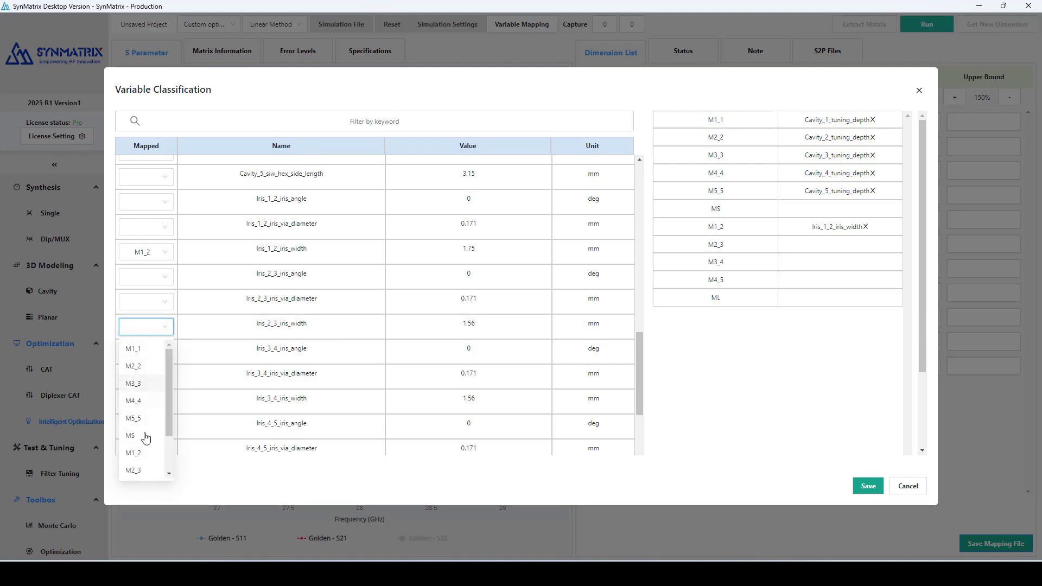
left_click(139, 470)
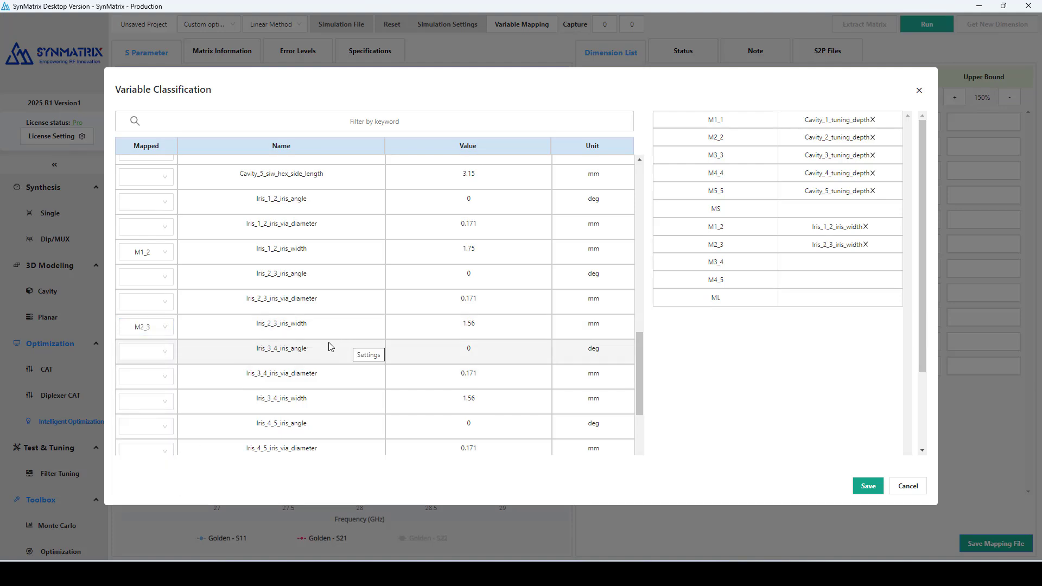
Map Iris_3_4_iris_width to M3_4 and Iris_4_5_iris_width to M4_5
scroll(331, 347, "down", 2)
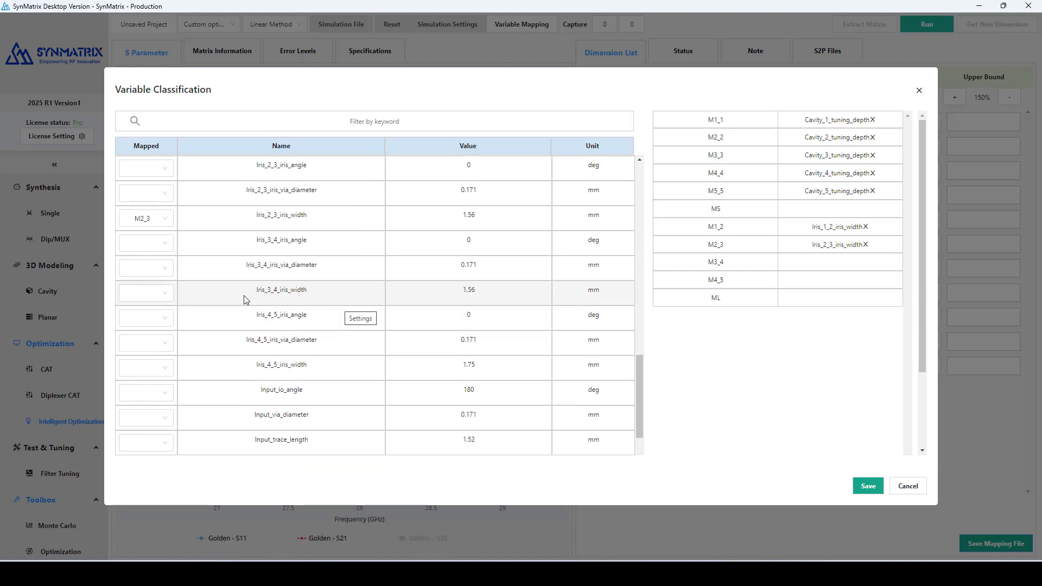
left_click(162, 296)
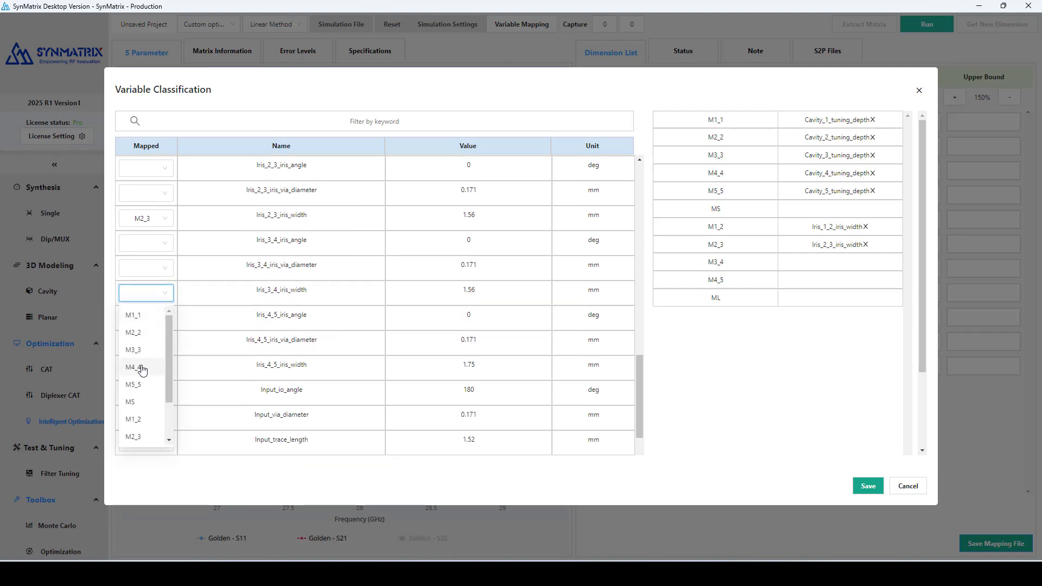
scroll(143, 379, "down", 3)
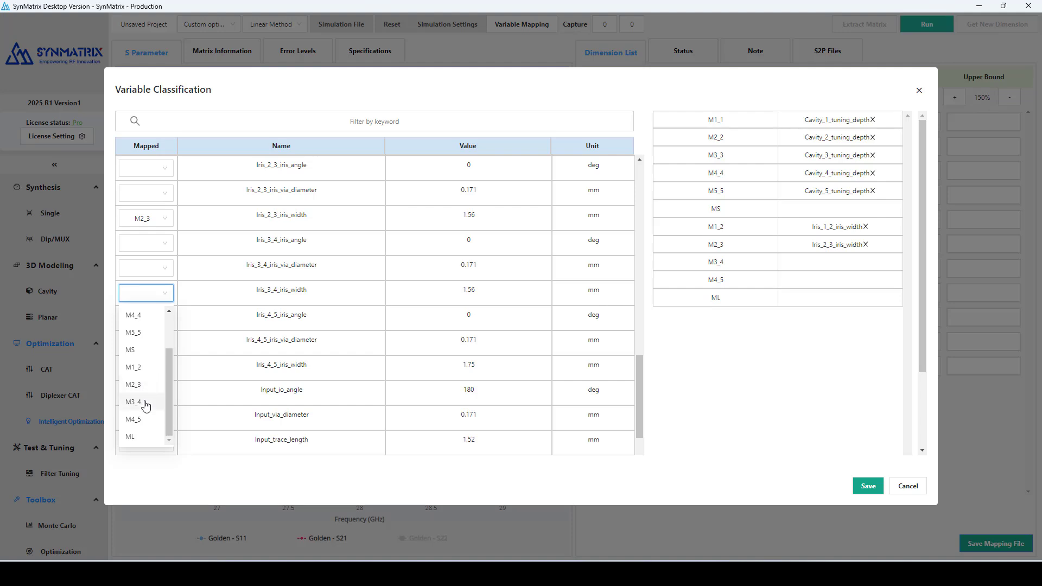
left_click(133, 402)
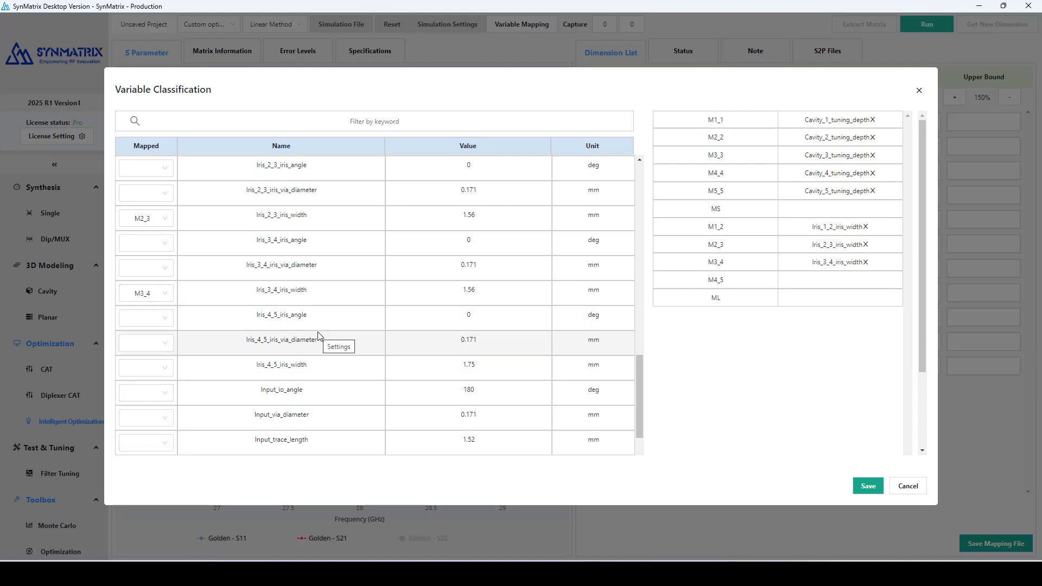
scroll(319, 336, "down", 1)
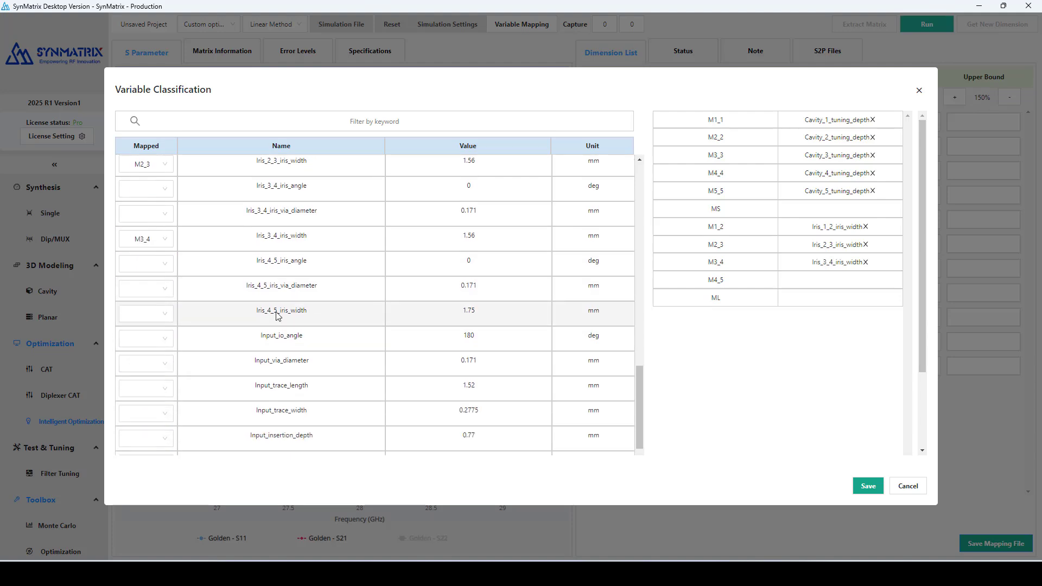
left_click(157, 318)
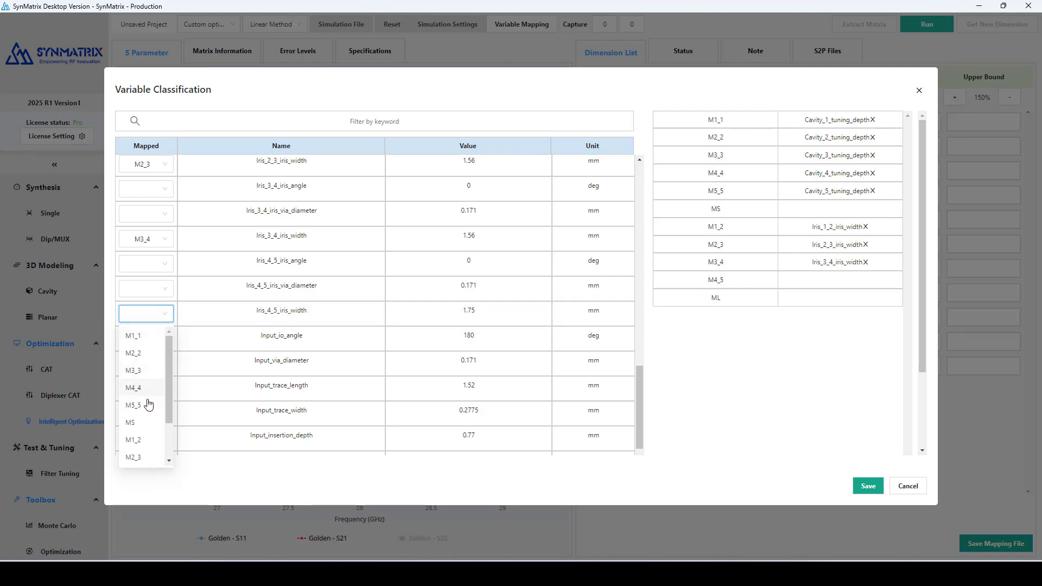
scroll(142, 410, "down", 1)
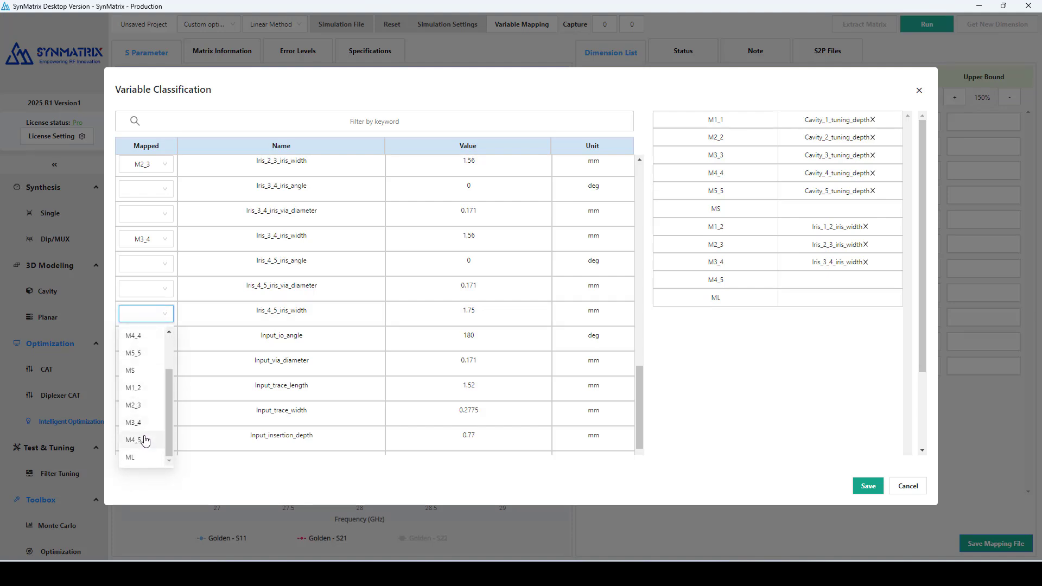
left_click(142, 439)
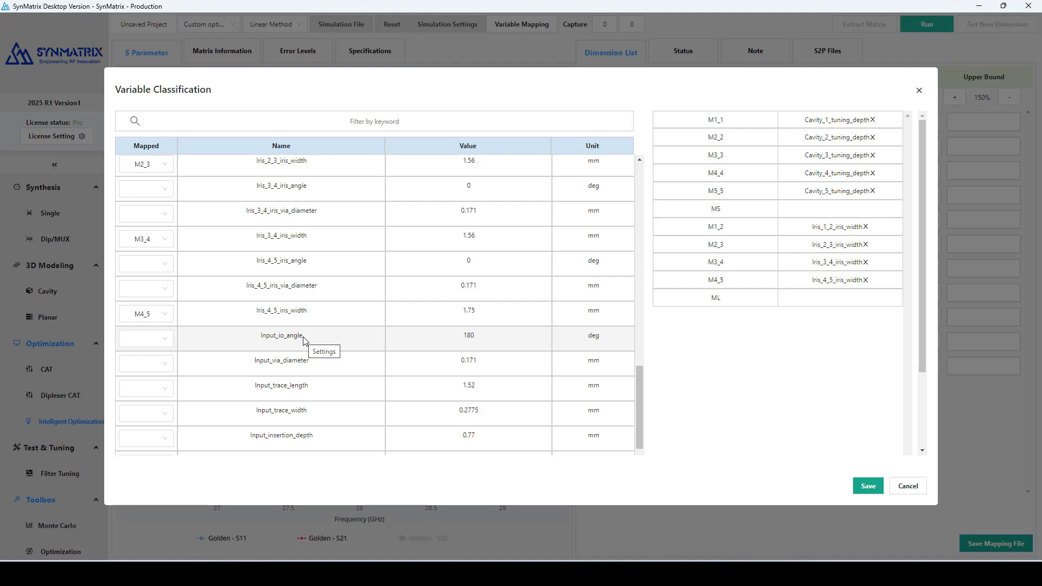
Map the input coupling variable Input_branch_length to MS
scroll(303, 340, "down", 1)
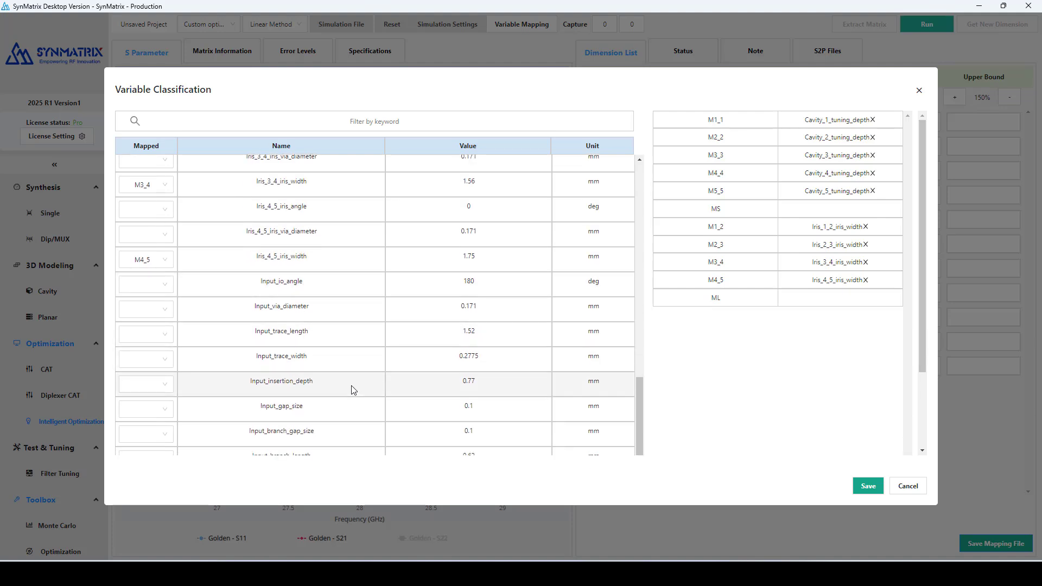
scroll(353, 388, "down", 1)
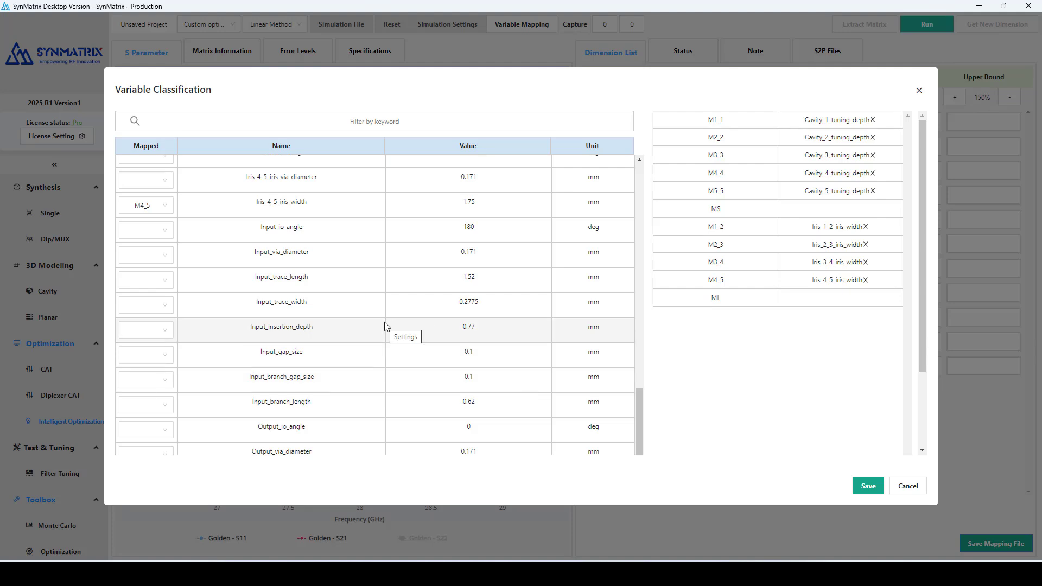
left_click(158, 404)
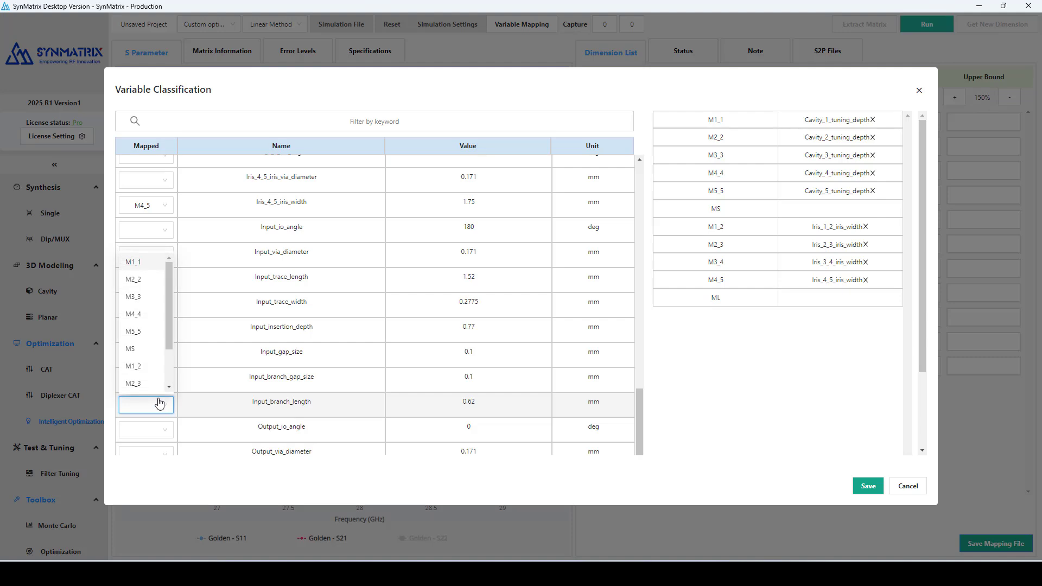
left_click(130, 349)
Map the output coupling variable Output_branch_length to ML and save the variable classification
scroll(368, 357, "down", 2)
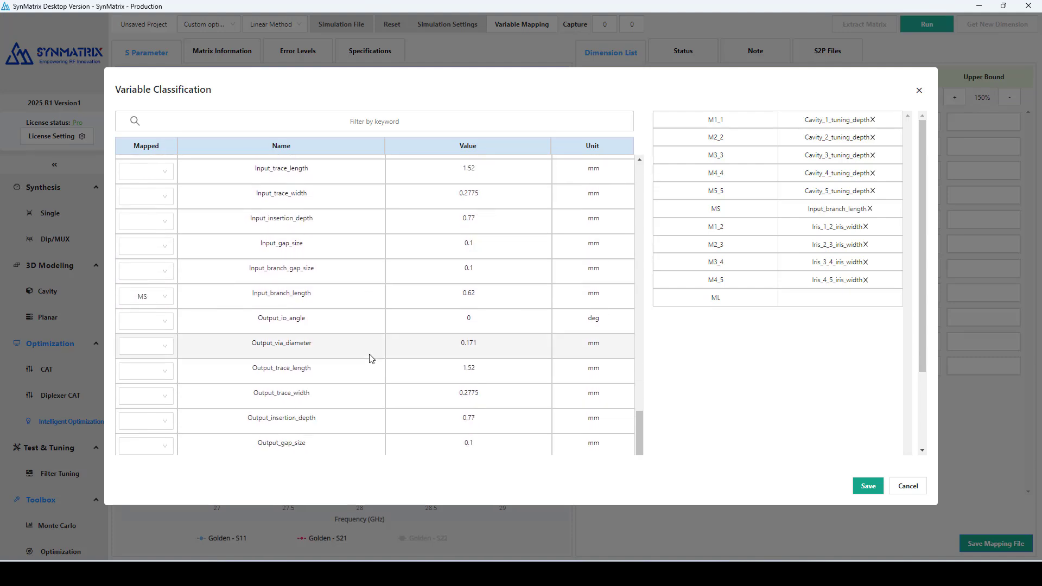
scroll(370, 358, "down", 1)
scroll(371, 359, "down", 1)
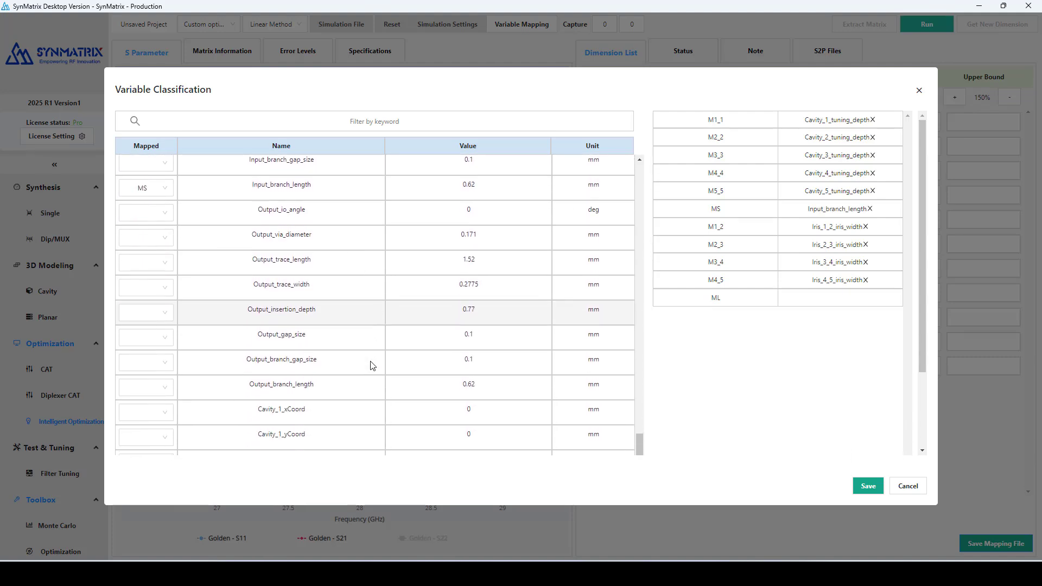
left_click(159, 396)
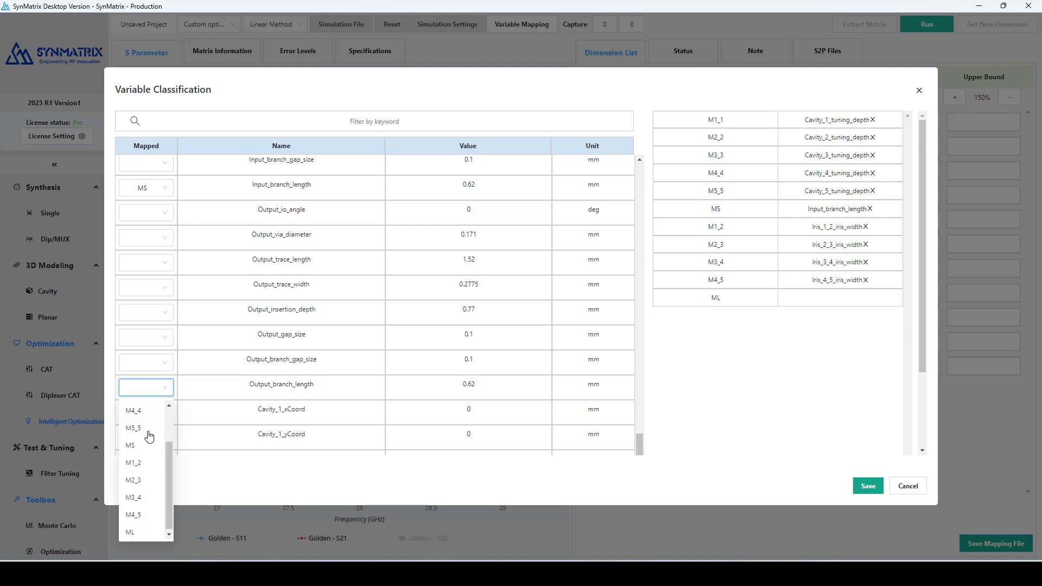
scroll(145, 472, "down", 2)
left_click(142, 530)
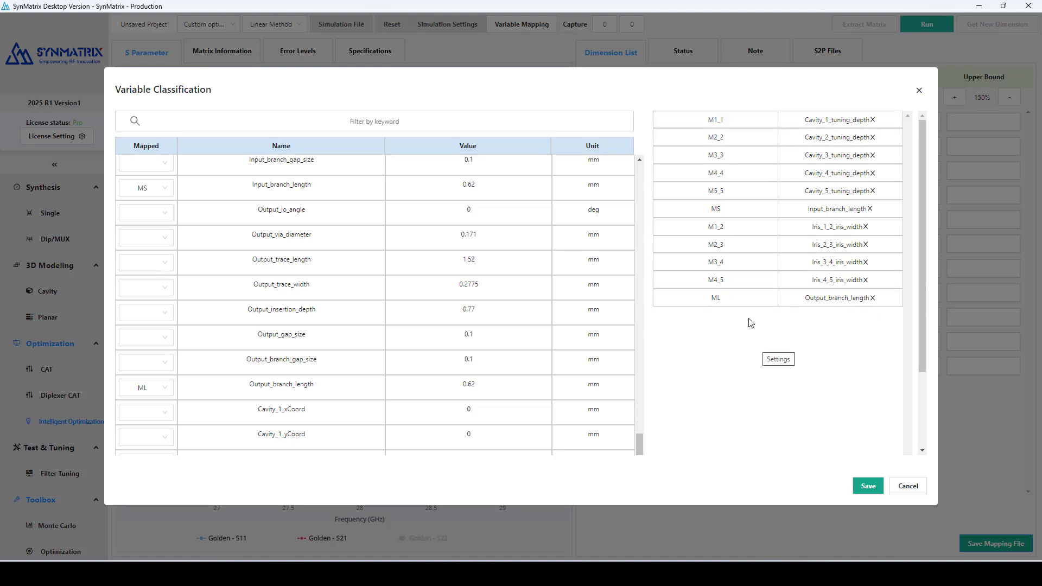
left_click(866, 487)
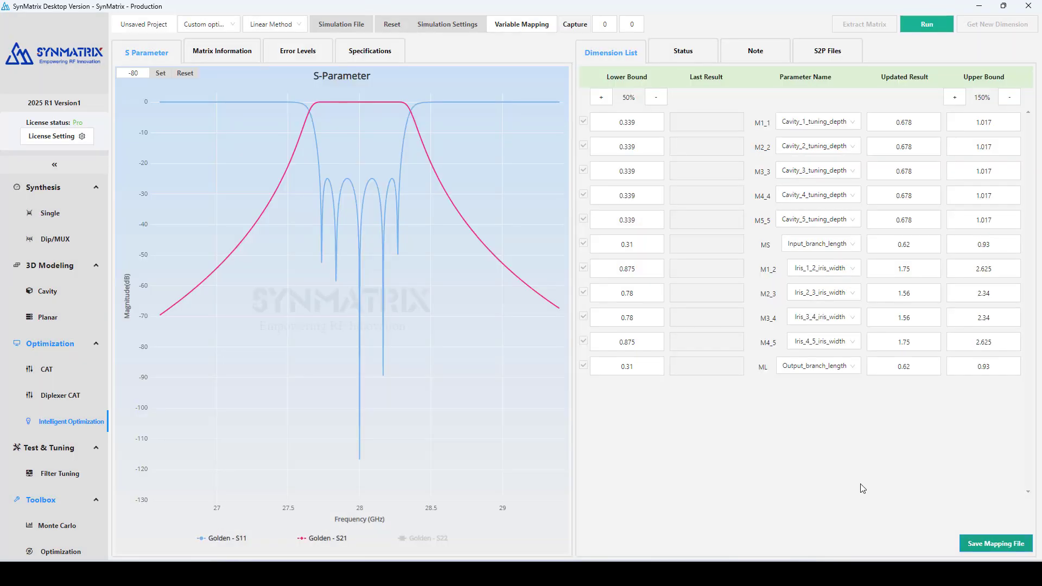
Save the variable mapping file and extract the coupling matrix from a new simulation run of the mapped model
left_click(1000, 547)
left_click(922, 25)
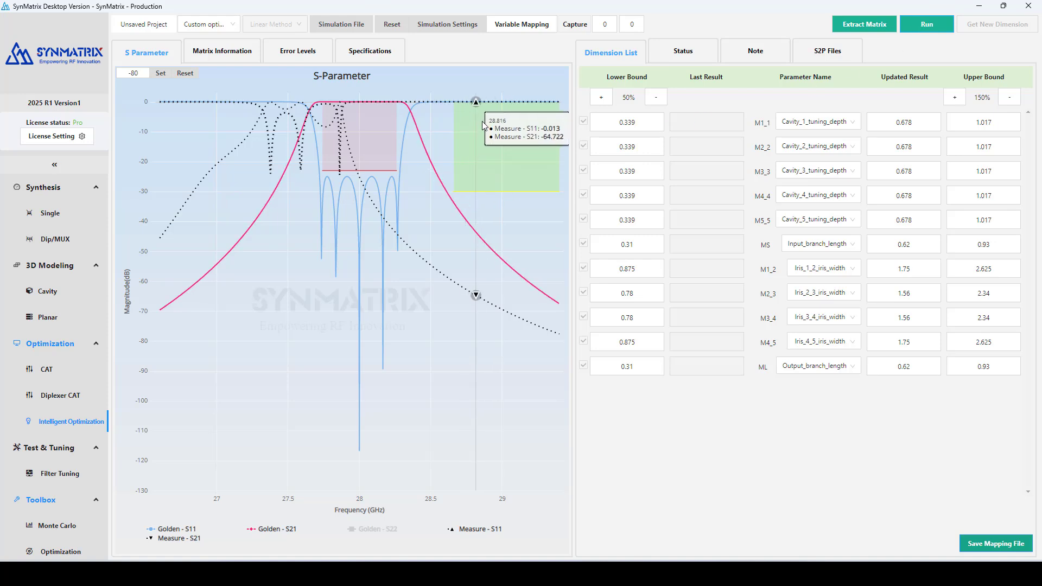
left_click(870, 29)
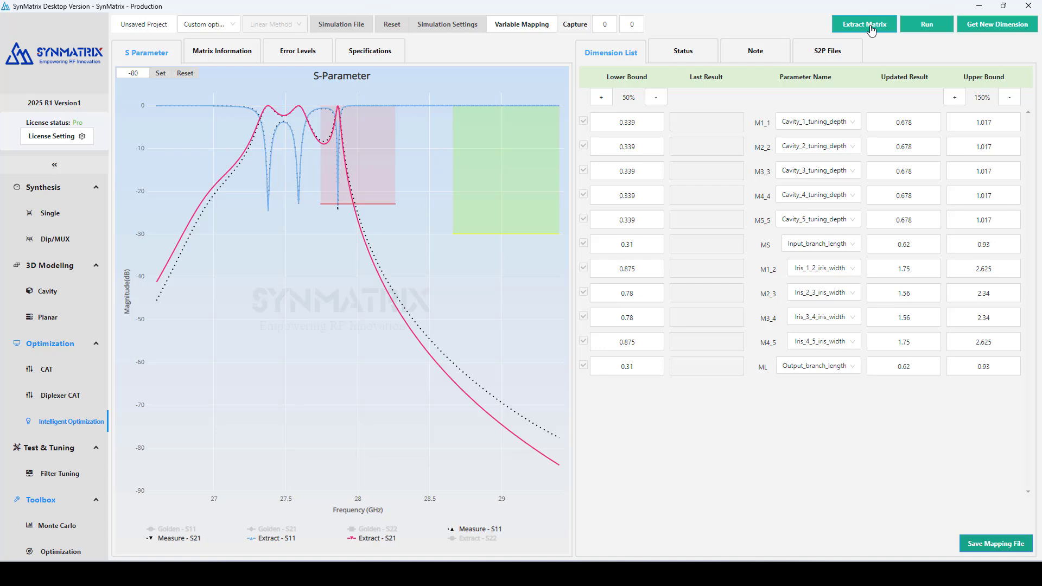
mouse_move(484, 348)
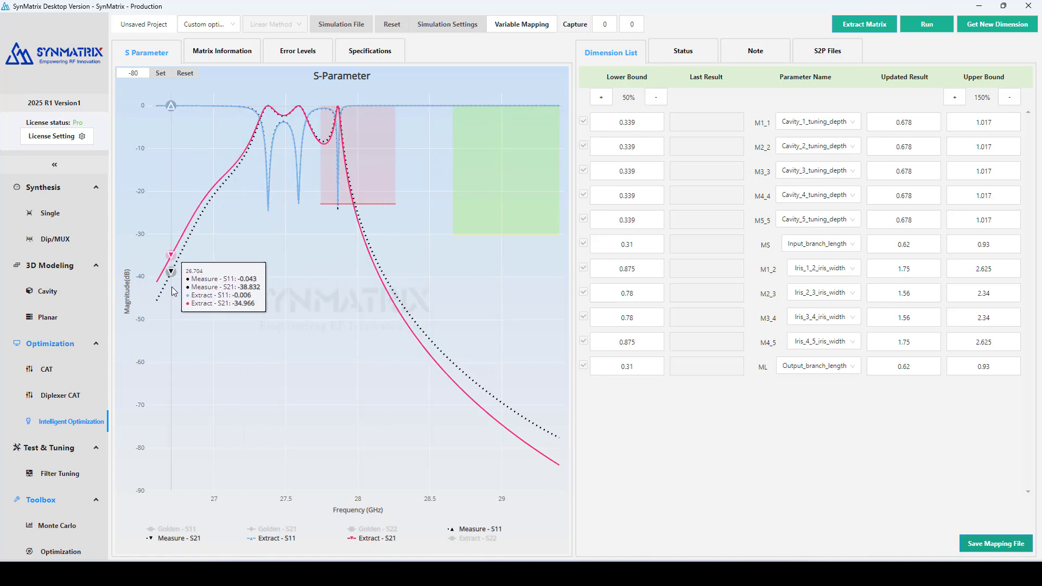
Apply the second filter dispersion type with a value of 4 in the single-filter synthesis and re-extract the coupling matrix
left_click(45, 219)
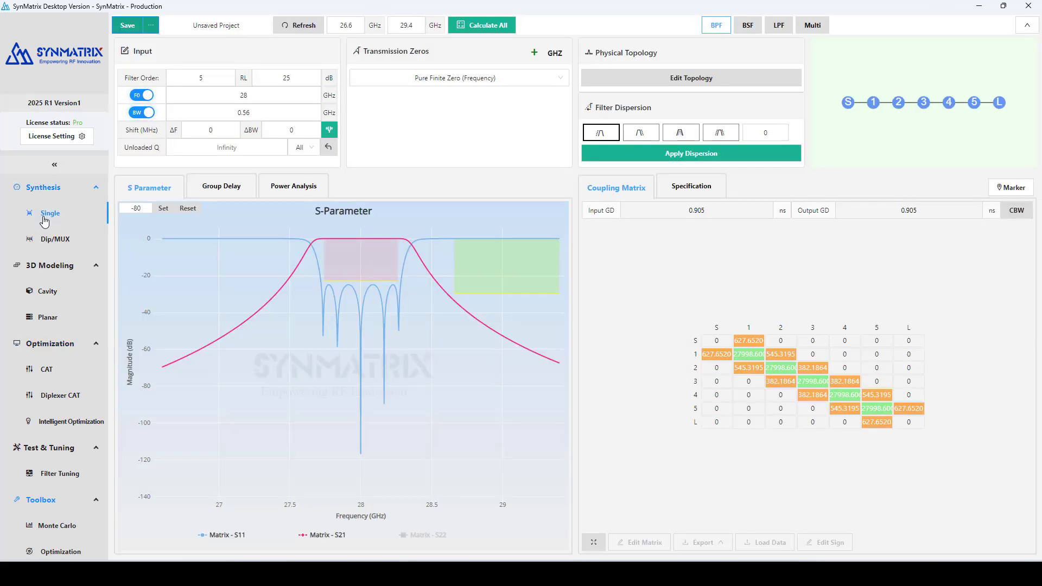
left_click(642, 134)
left_click(764, 132)
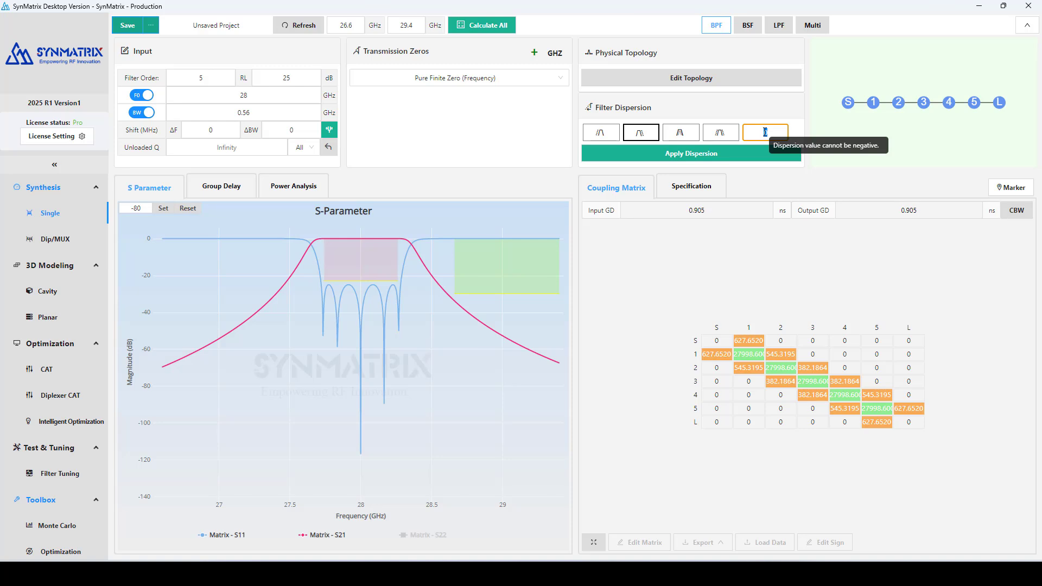
type("4")
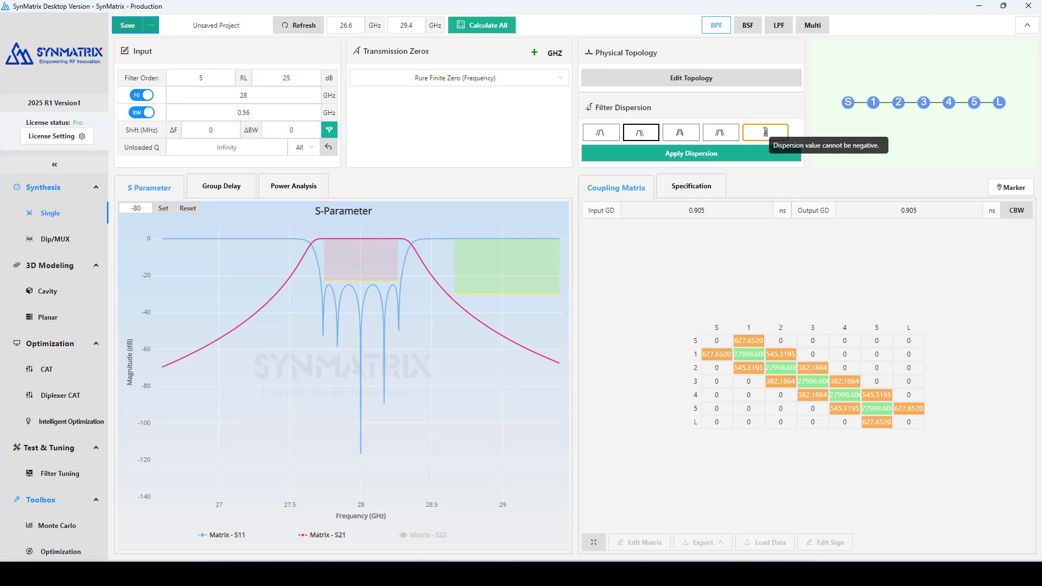
left_click(718, 155)
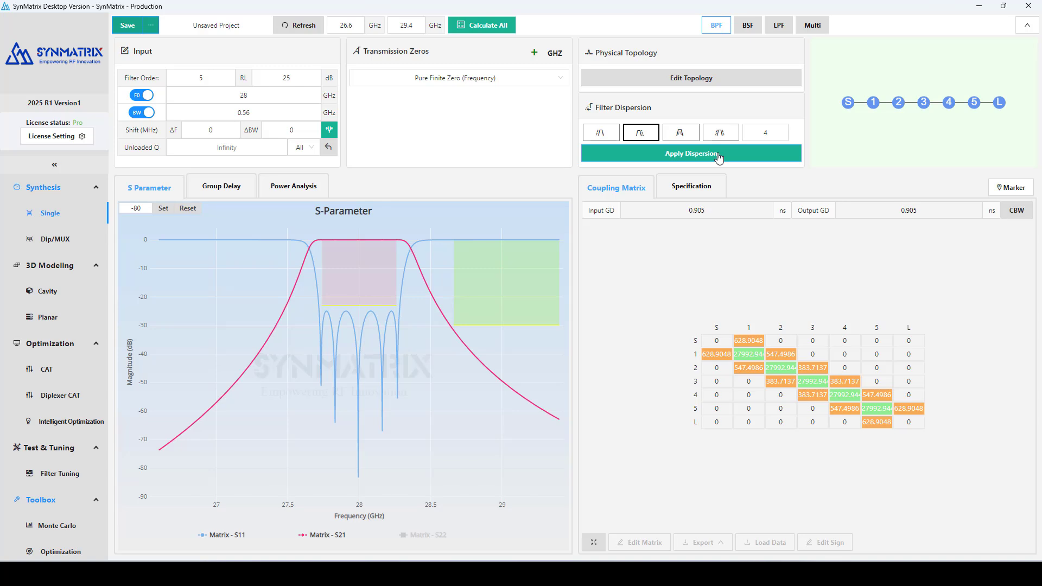
left_click(73, 421)
left_click(862, 26)
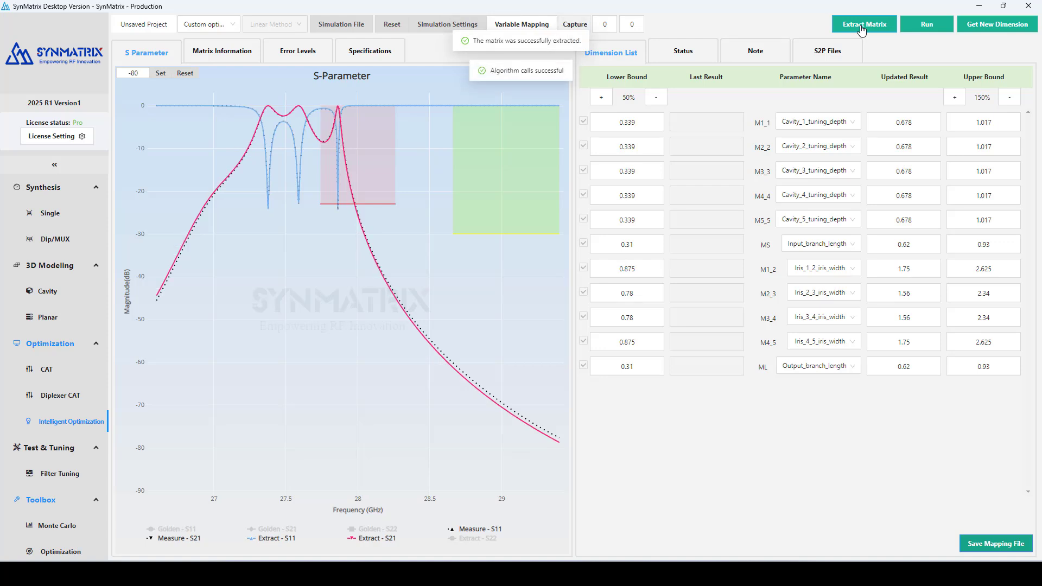
Change the filter dispersion value to 5 in the synthesis and extract the matrix again in Intelligent Optimization
left_click(57, 213)
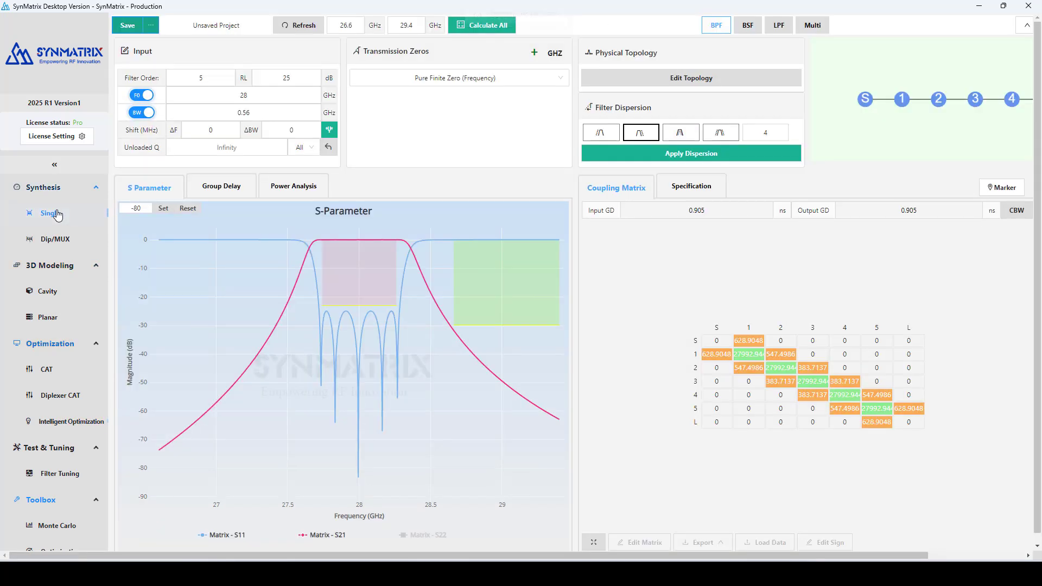
left_click(754, 132)
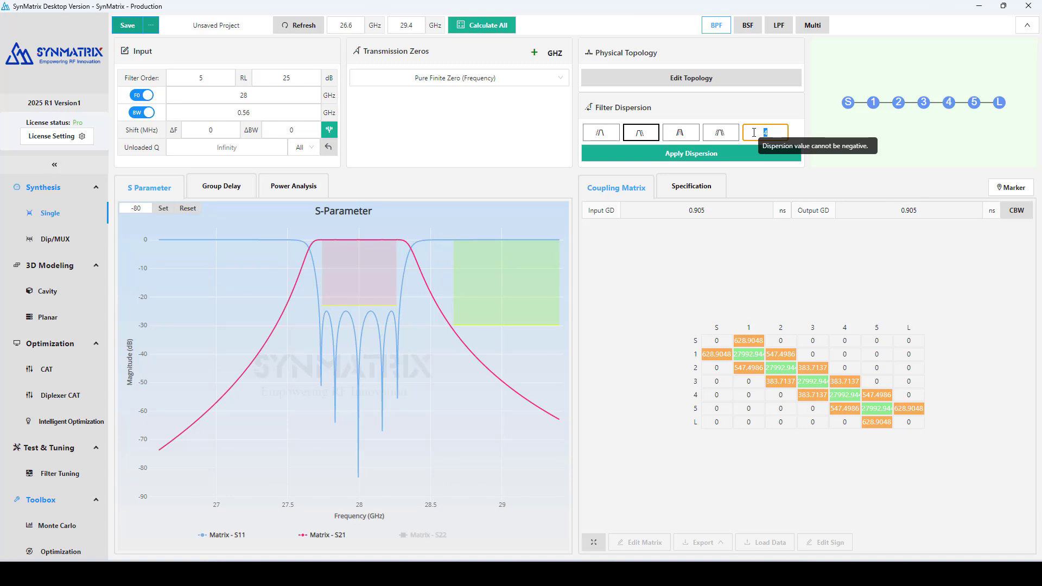
type("5")
left_click(713, 156)
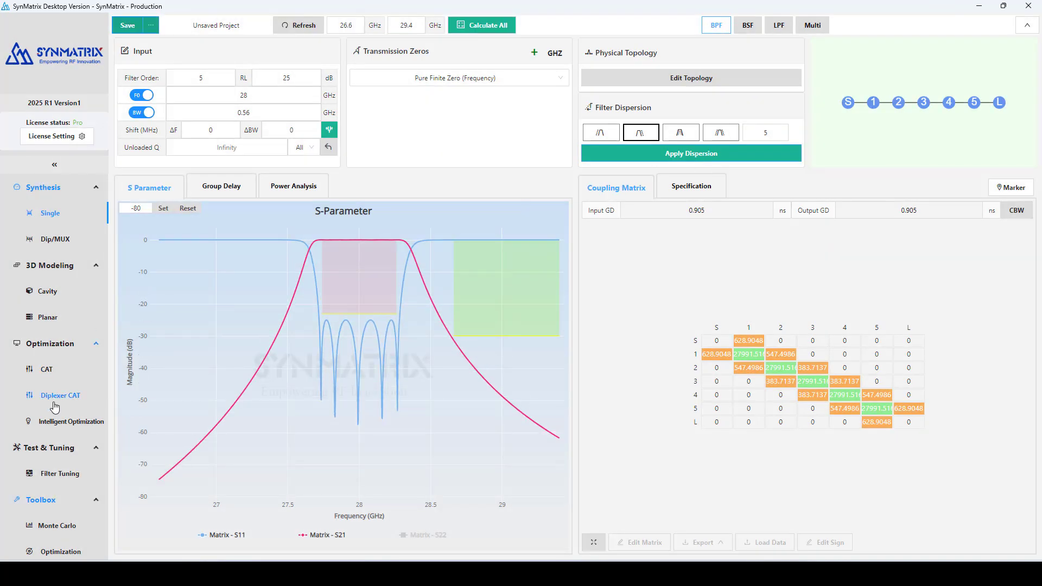
left_click(54, 422)
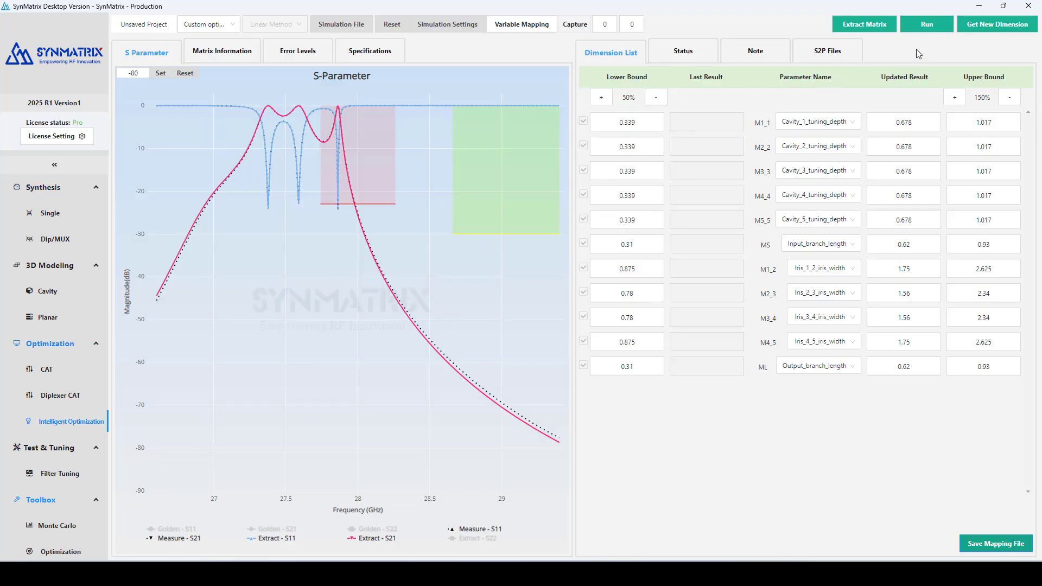
left_click(872, 33)
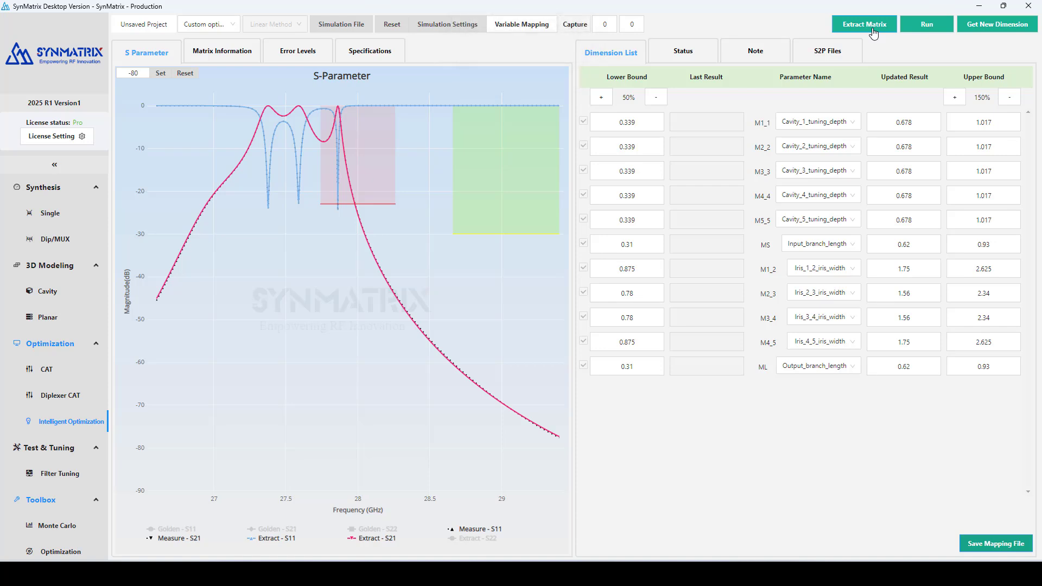
Examine the error levels of the resonator terms M1,1 to M5,5
left_click(308, 62)
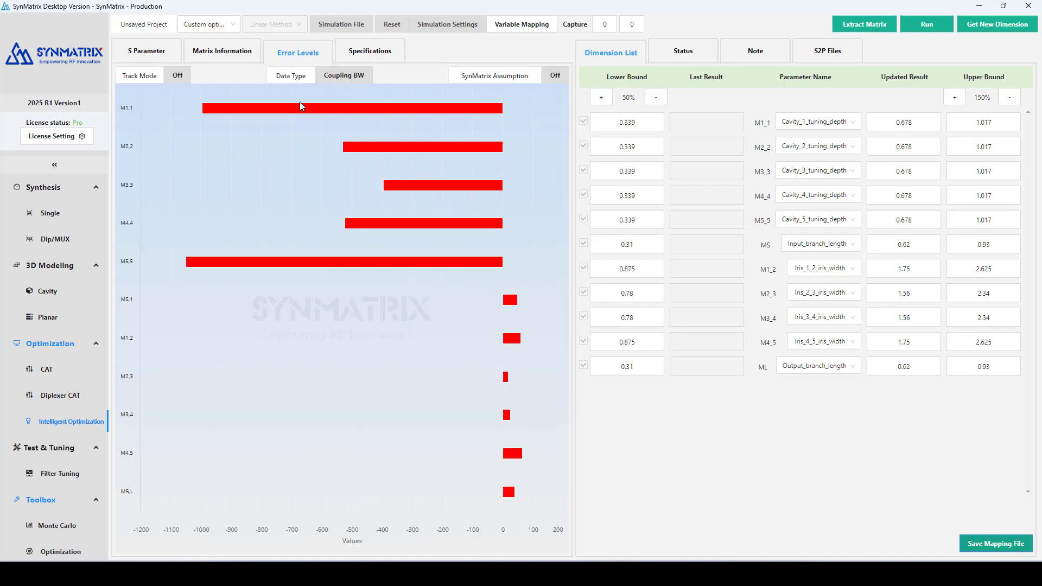
mouse_move(275, 108)
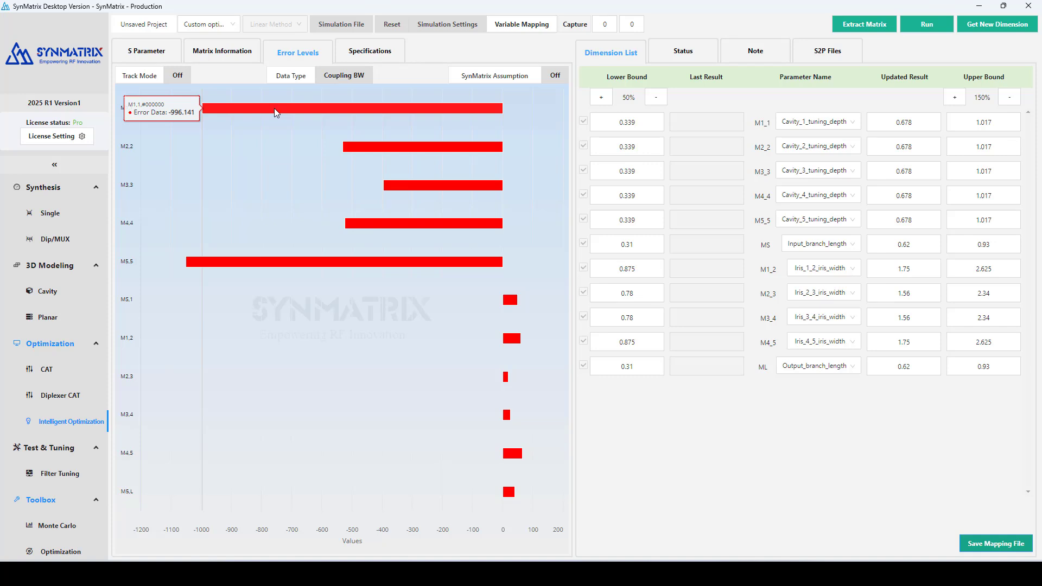
mouse_move(245, 256)
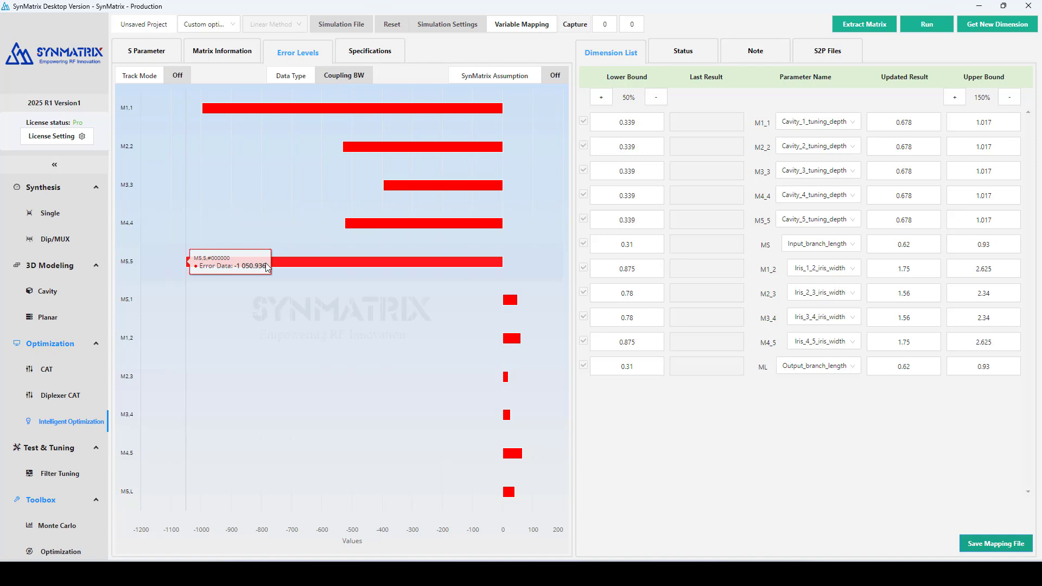
mouse_move(369, 148)
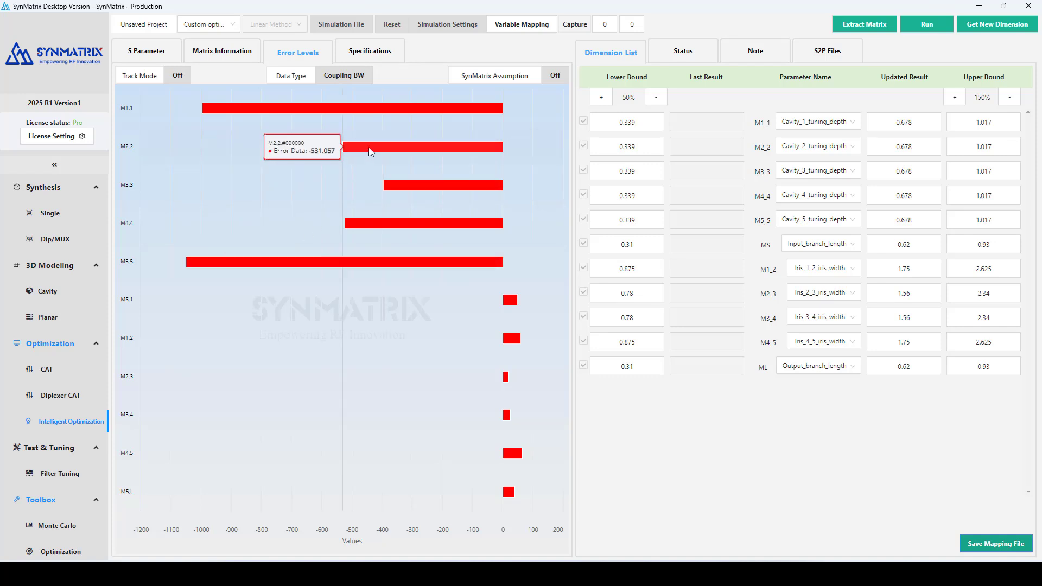
mouse_move(385, 201)
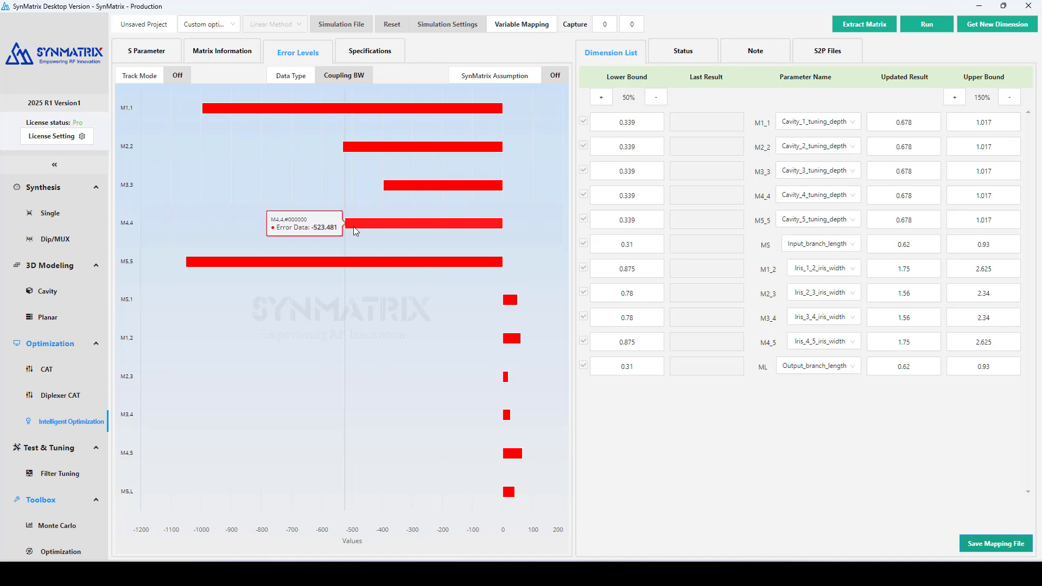
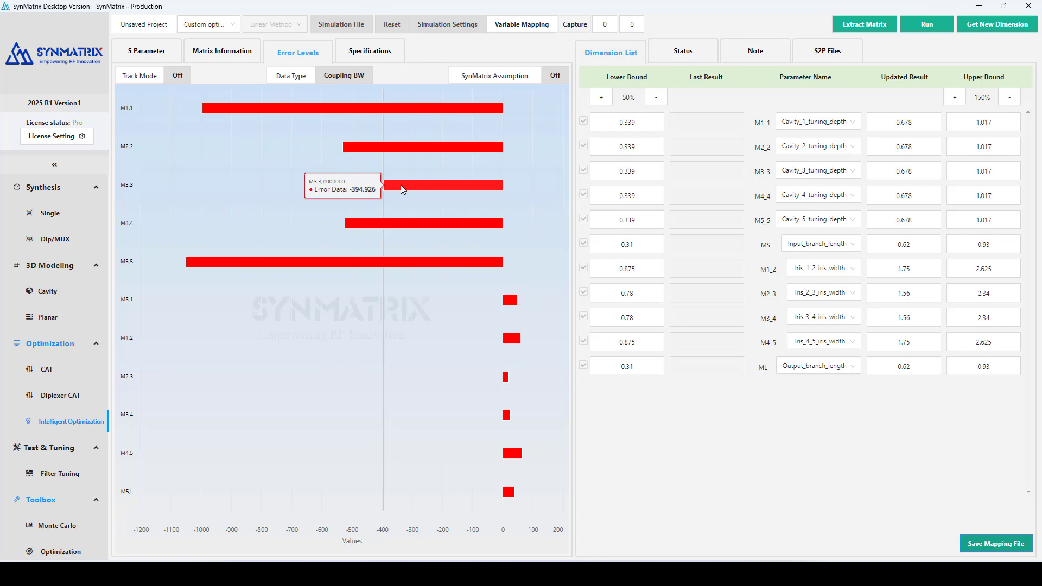
Review the single-cavity Freq & Q chart to see how tuning depth from 0.65 to 0.7 mm affects frequency
left_click(47, 291)
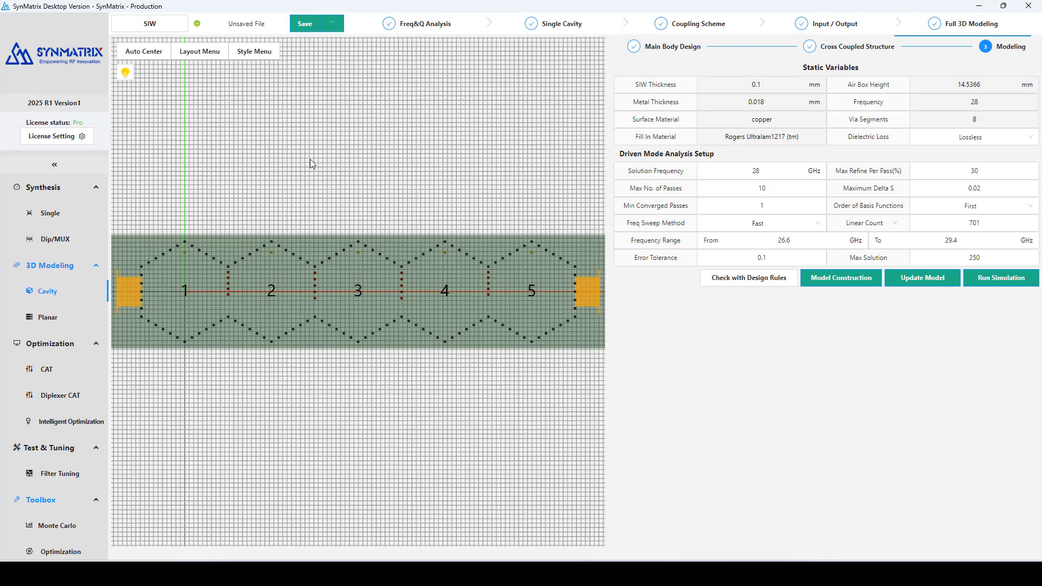
left_click(558, 23)
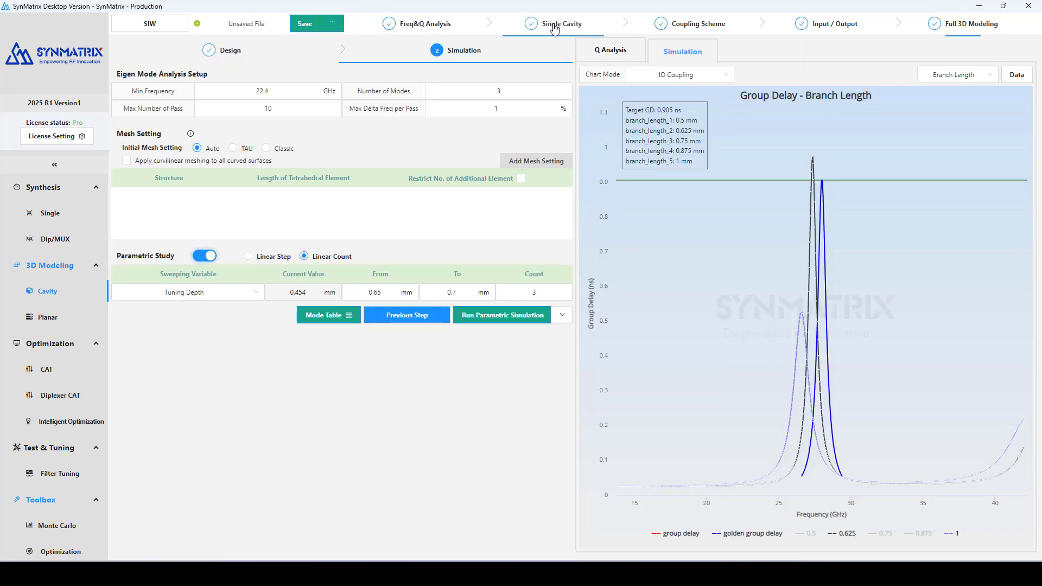
left_click(682, 80)
left_click(674, 99)
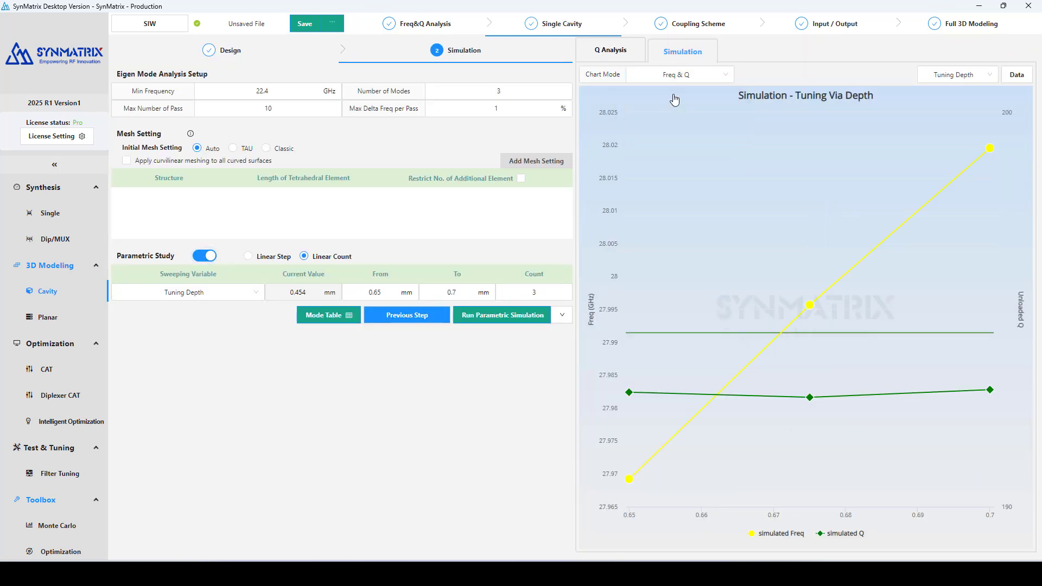
mouse_move(985, 152)
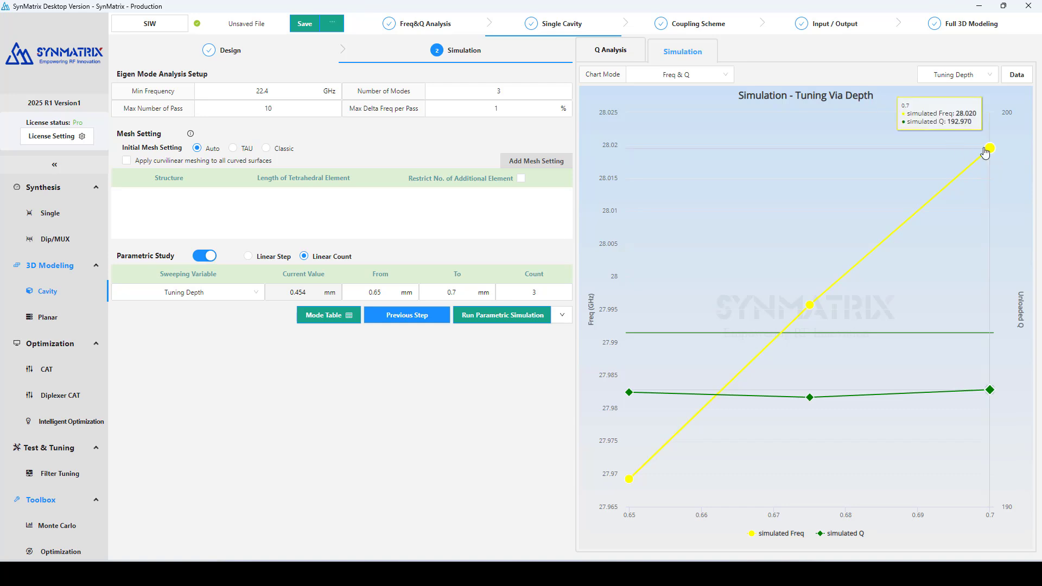
mouse_move(628, 485)
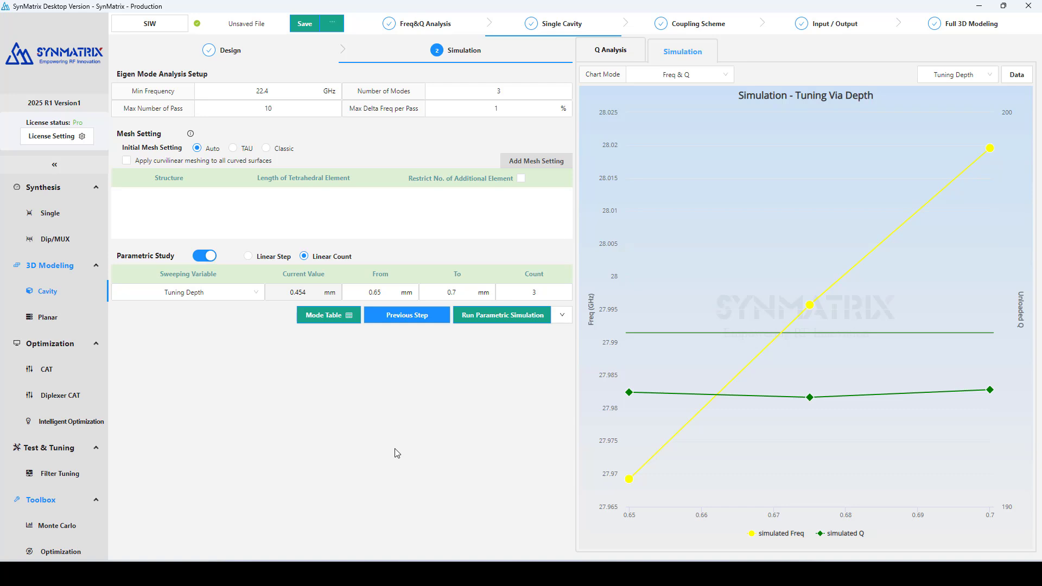
Set the updated tuning depths of cavities 1 and 5 to 1.65 in the Intelligent Optimization dimension list
left_click(76, 421)
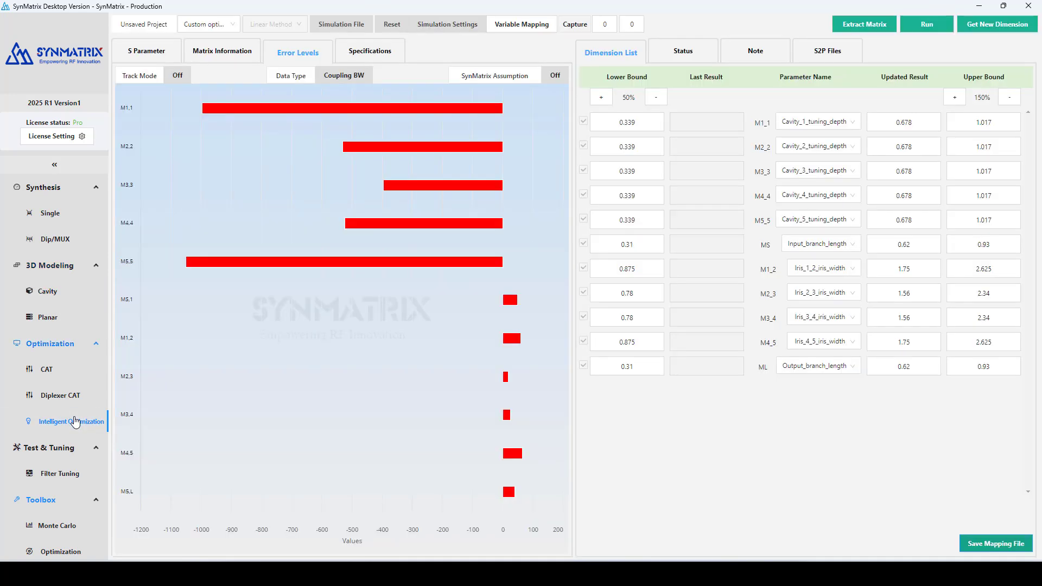
left_click(917, 127)
key("ctrl+a")
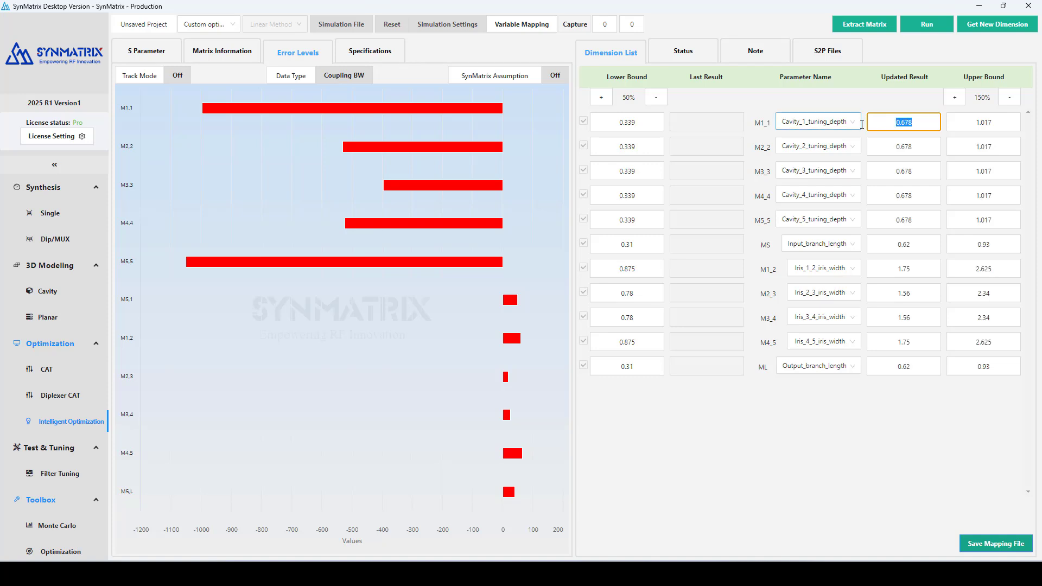
type("1.65")
left_click(926, 217)
key("ctrl+a")
type("1.65")
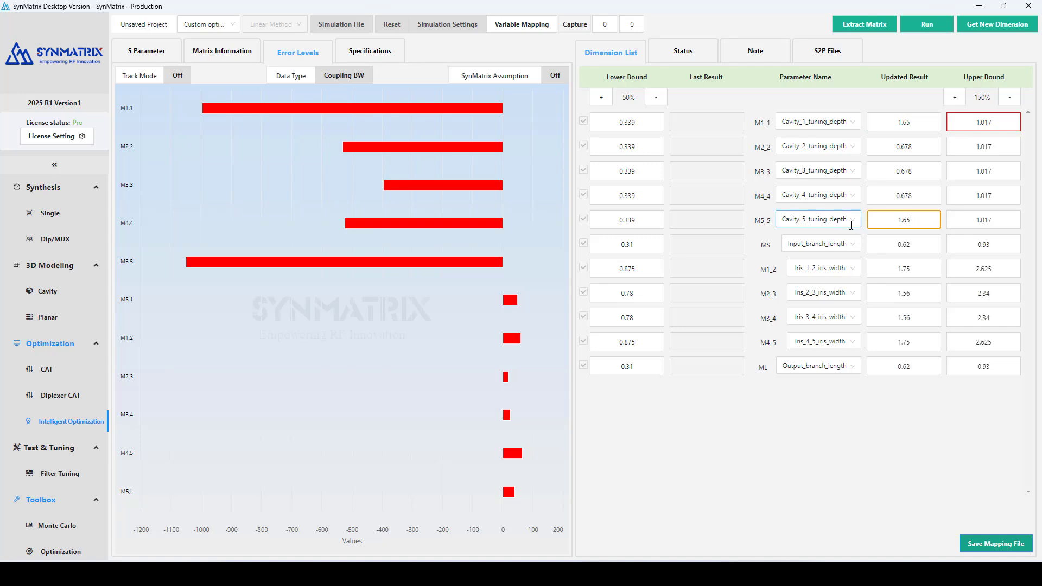
Set the updated tuning depths of cavities 2 and 4 to 1.17
left_click(916, 150)
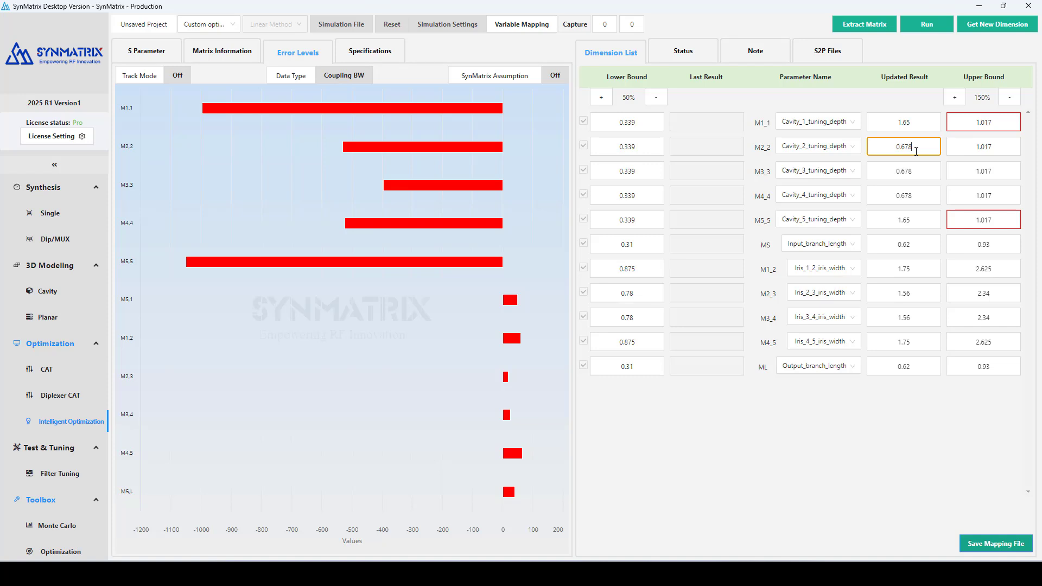
left_click_drag(916, 150, 867, 149)
type("1.17")
left_click_drag(922, 196, 890, 195)
type("1")
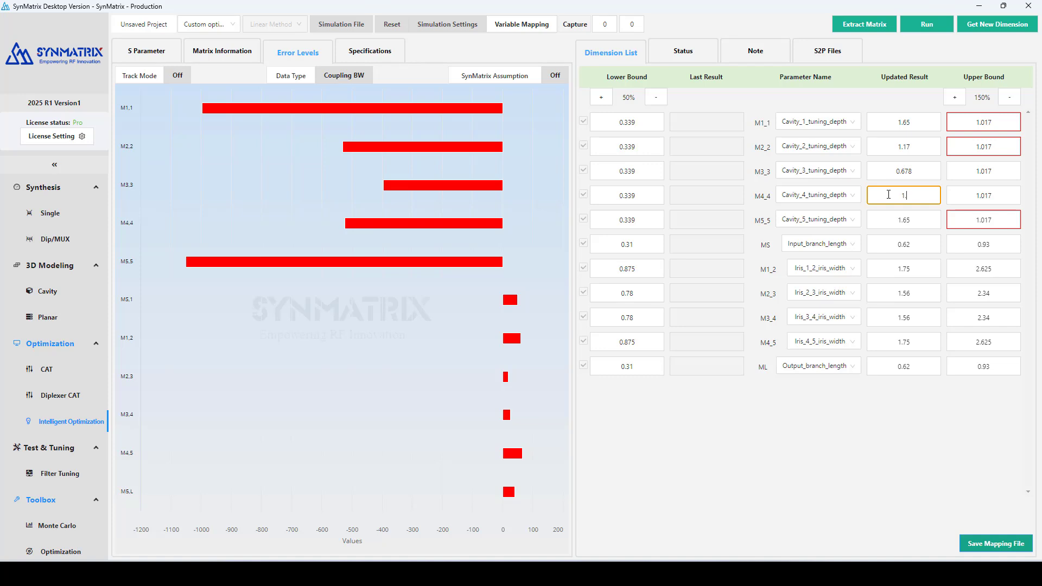
type(".17")
Set the cavity 3 tuning depth to 1.07 and recalculate the upper bounds at 150%
left_click(920, 173)
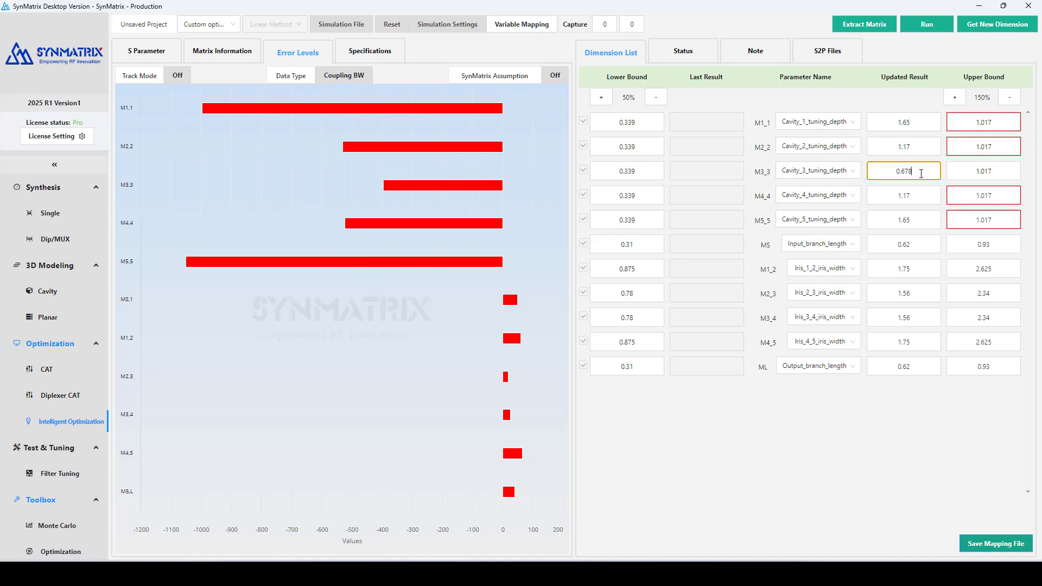
left_click_drag(920, 173, 892, 172)
type("1.07")
left_click(954, 97)
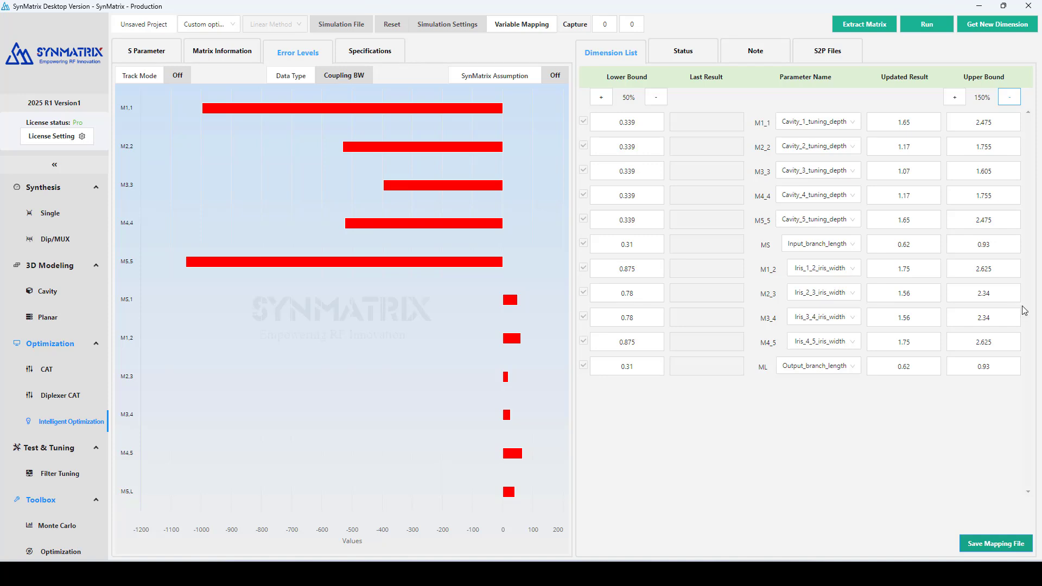
Rerun the simulation with the new tuning depths and extract its matrix to check the error levels
left_click(930, 29)
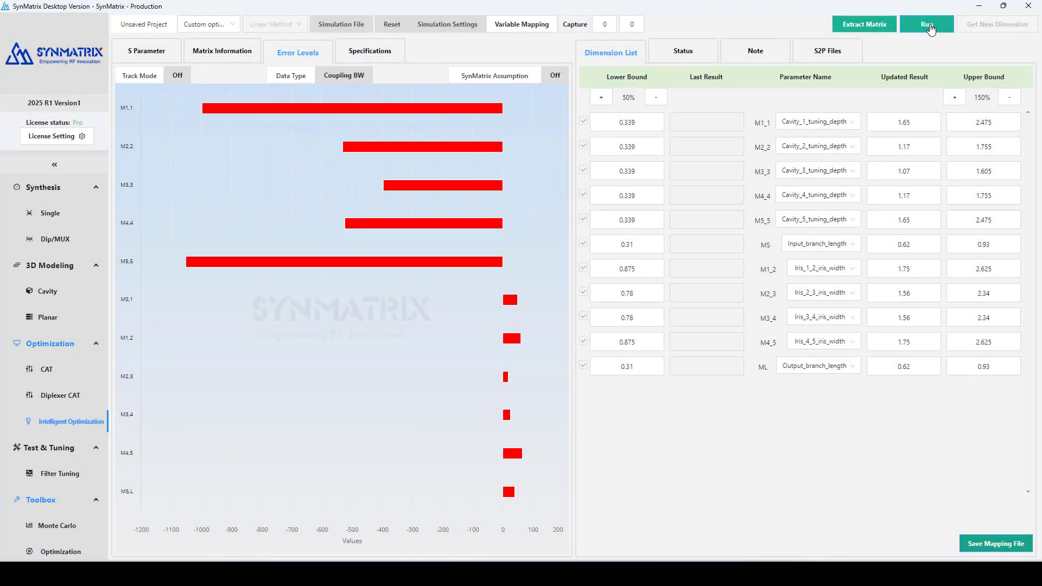
left_click(150, 55)
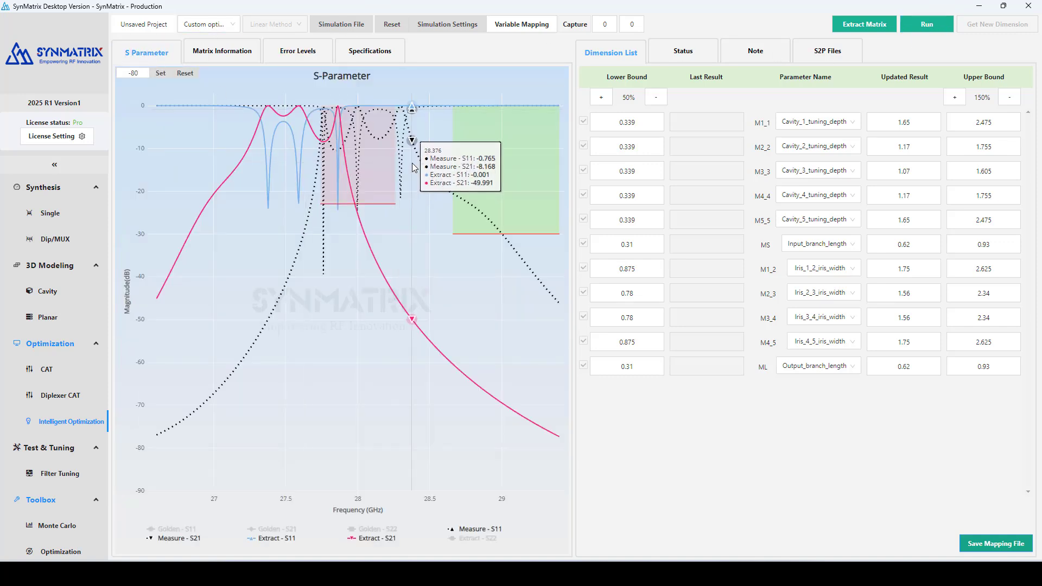
left_click(853, 29)
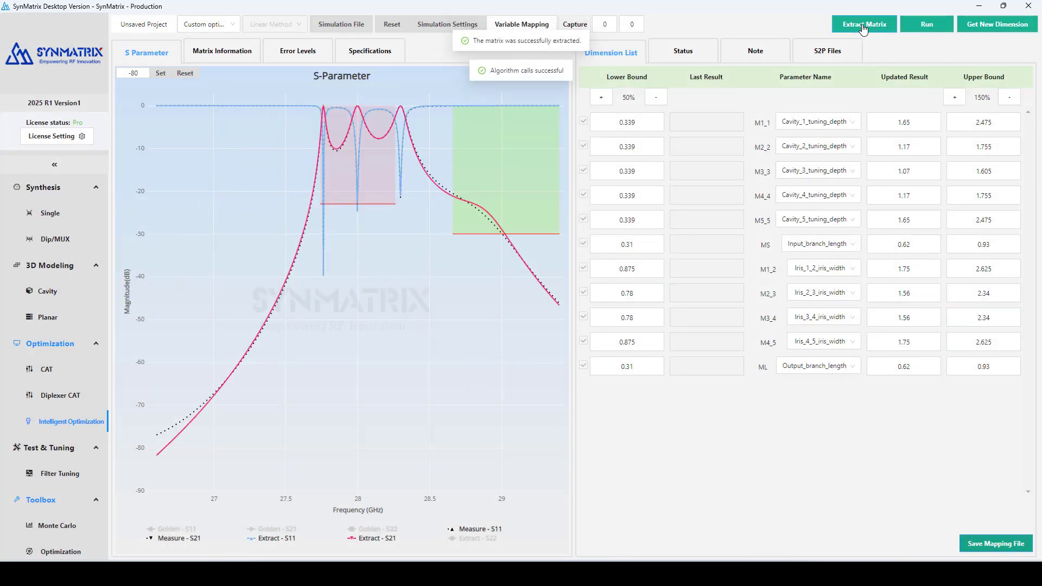
left_click(288, 57)
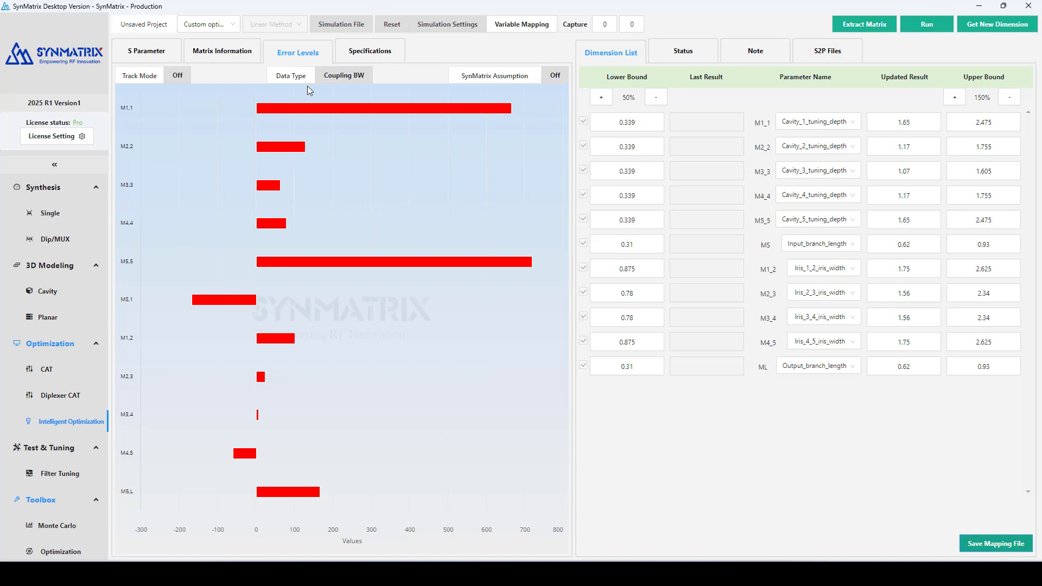
Set the updated tuning depths of cavities 1 and 5 to 1.35, cavities 2 and 4 to 1.12, and cavity 3 to 1.05
left_click(912, 121)
left_click(907, 221)
left_click(913, 196)
left_click(917, 148)
left_click(919, 174)
left_click(931, 408)
Rerun the simulation with the new tuning depths and extract its matrix while showing the S-parameter plot
left_click(921, 30)
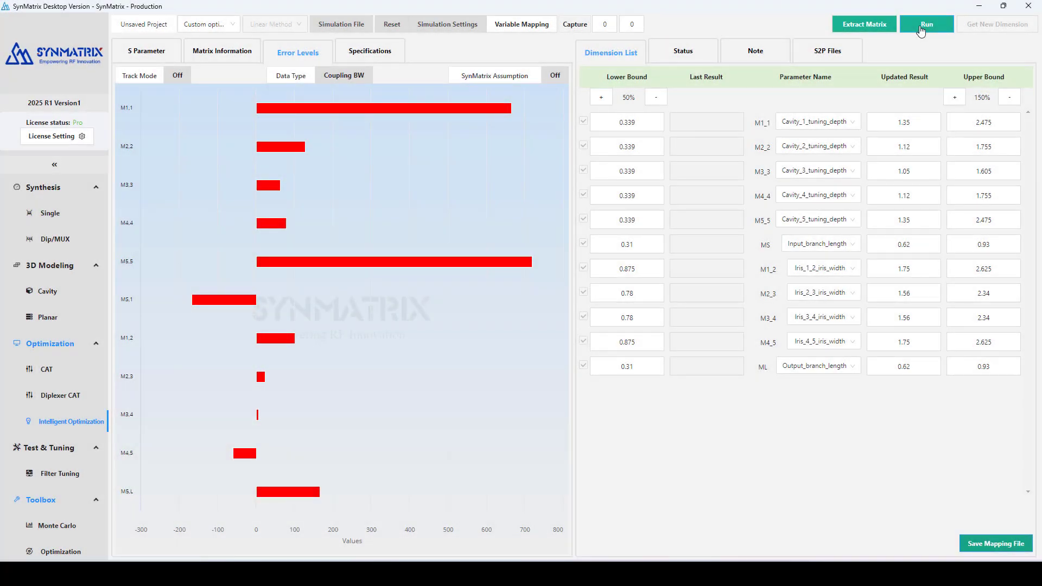
left_click(141, 52)
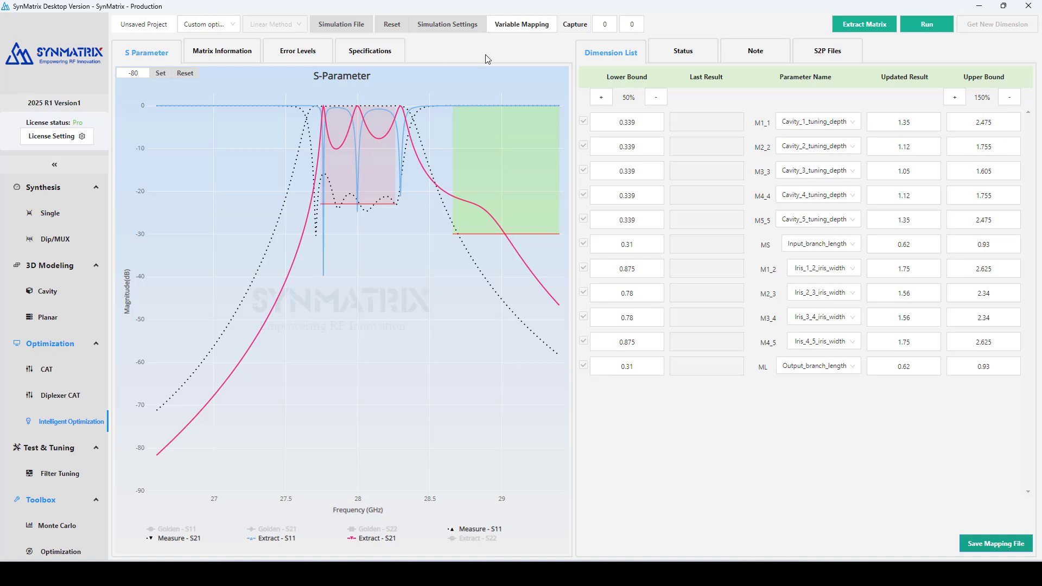
left_click(849, 28)
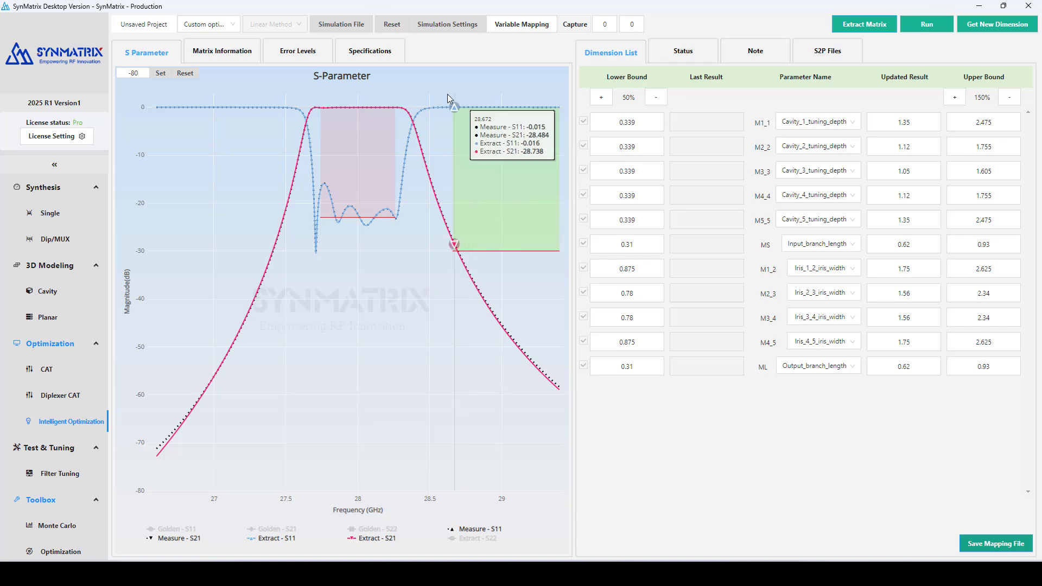
Reset the tuning session and switch the tuning mode to AI optimization with the AI method
left_click(398, 27)
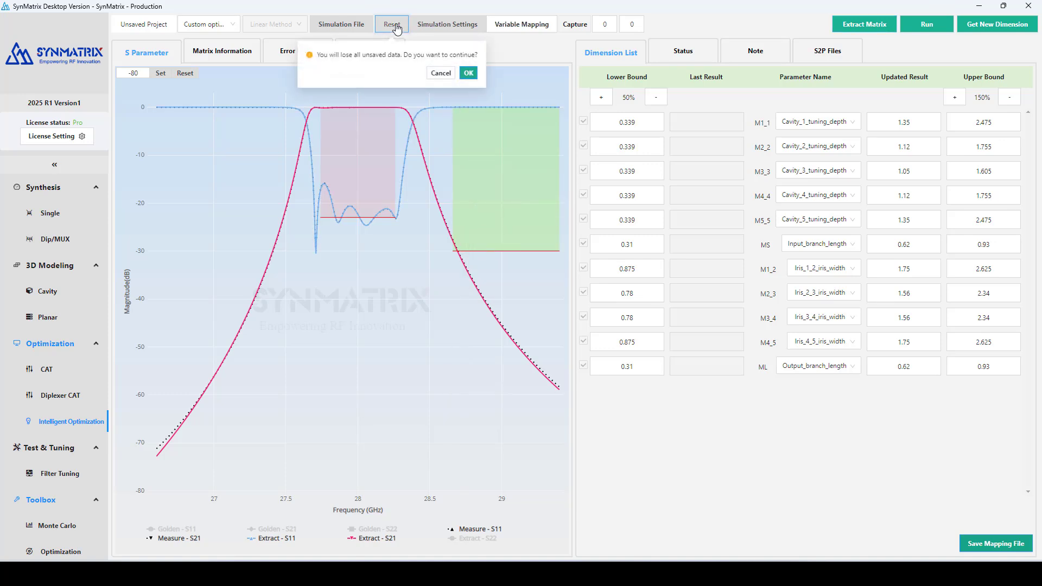
left_click(468, 72)
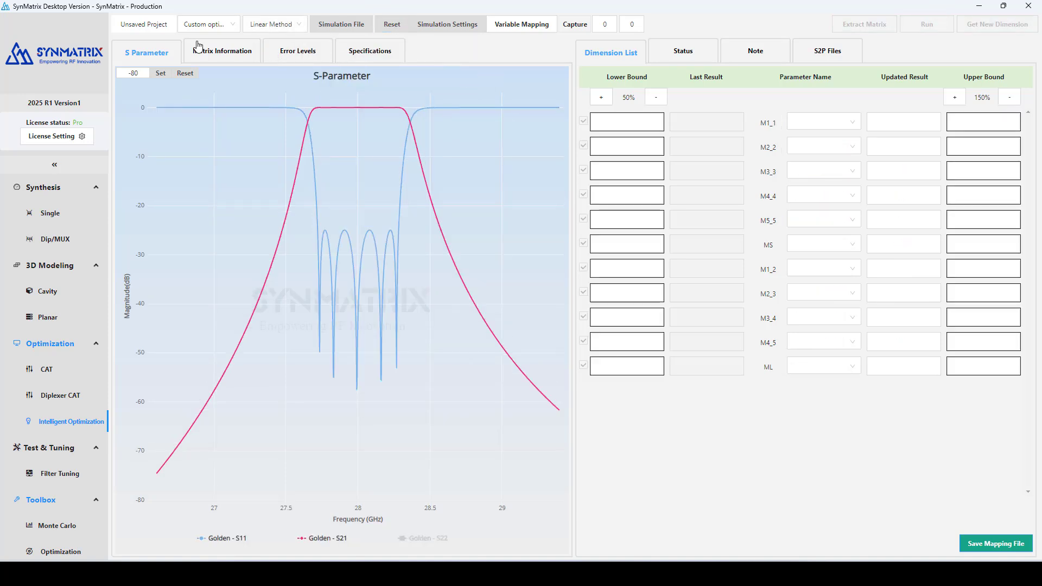
left_click(214, 26)
left_click(220, 54)
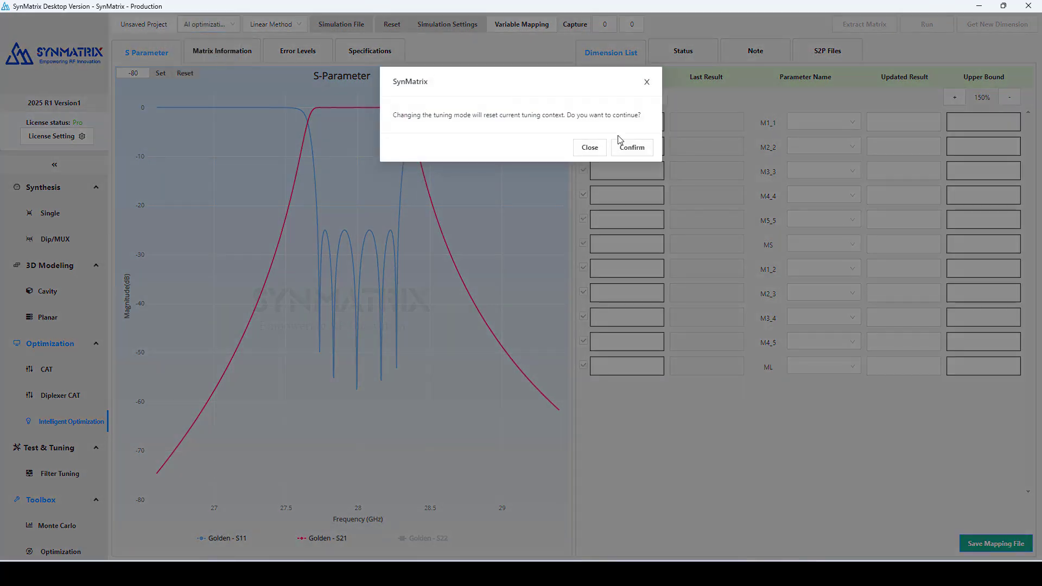
left_click(629, 149)
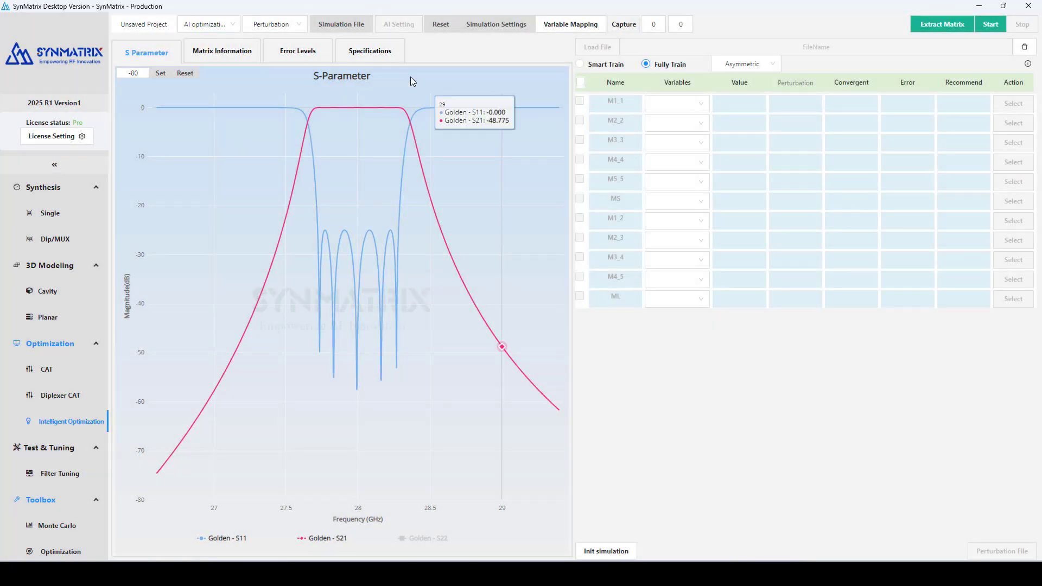
left_click(299, 27)
left_click(280, 63)
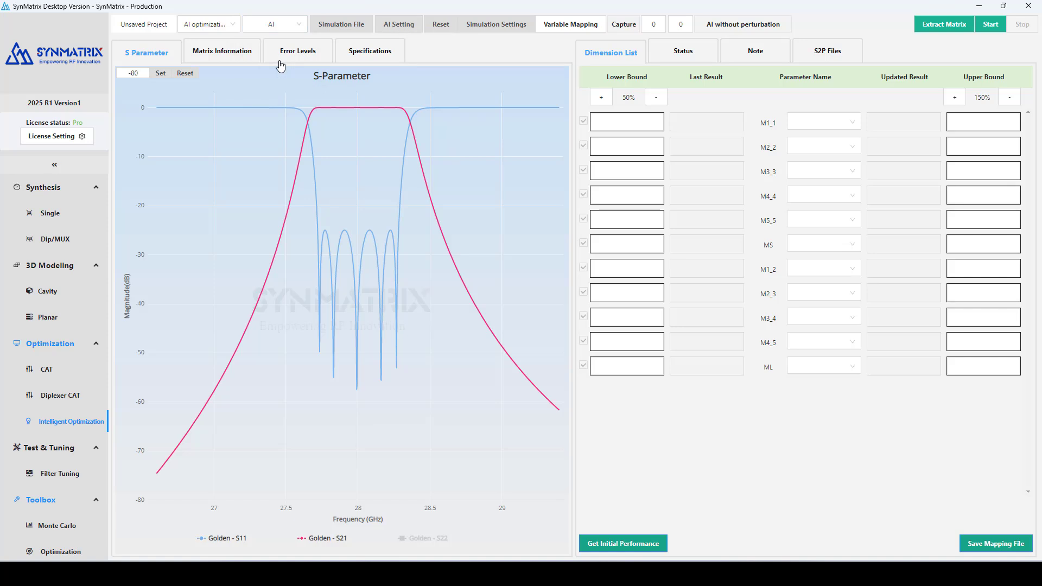
Load the SIW_28GHz_Optimized.aedt project as the simulation file with the SIW_Full_hexagon(1) design, and check the loaded file
left_click(349, 25)
left_click(319, 60)
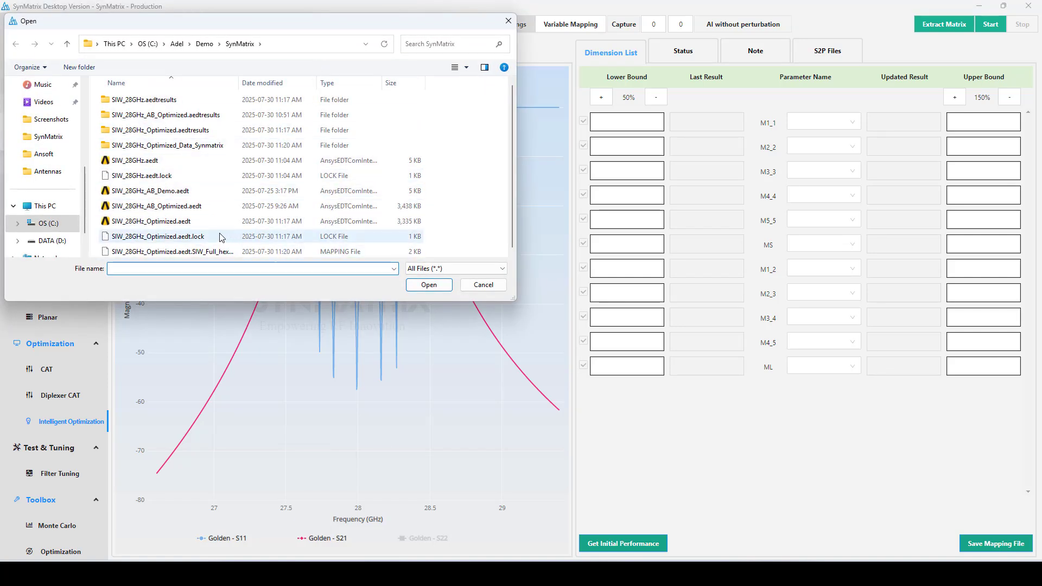
left_click(162, 221)
left_click(419, 282)
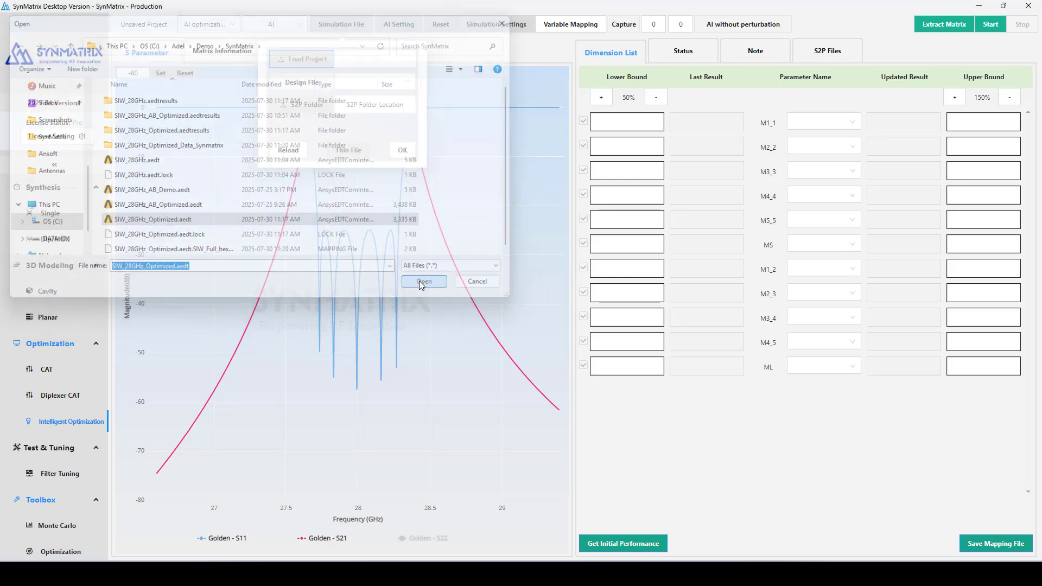
left_click(400, 148)
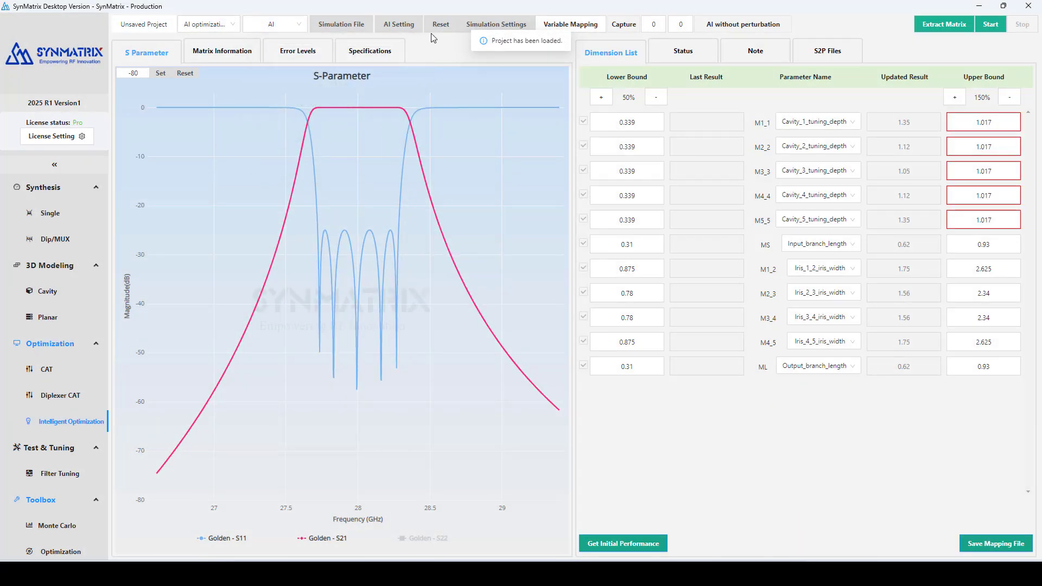
left_click(356, 26)
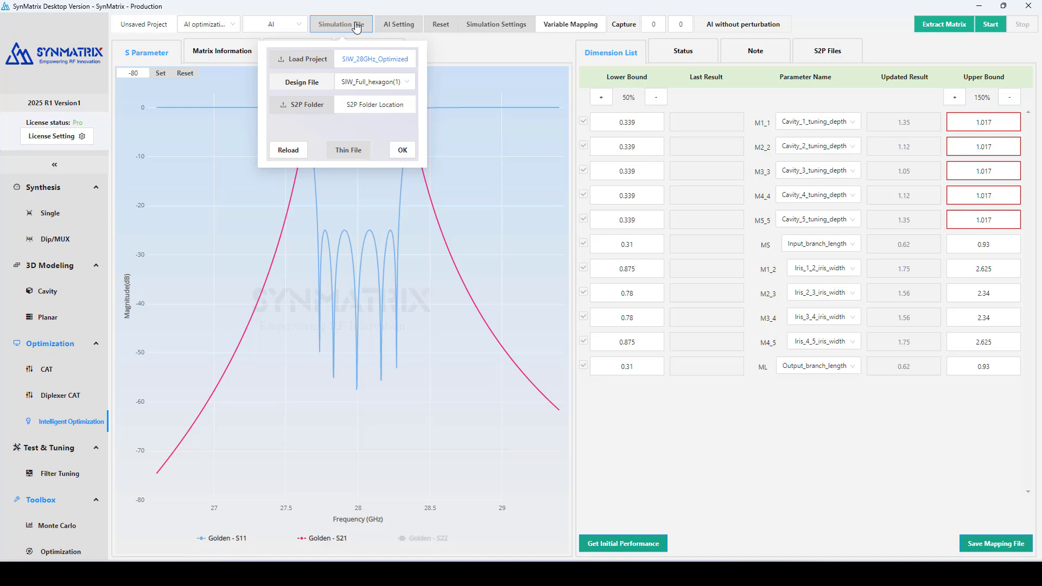
Turn on Adaptive Error Correction in the AI settings and set the global Max Changes value to 0.03
left_click(398, 25)
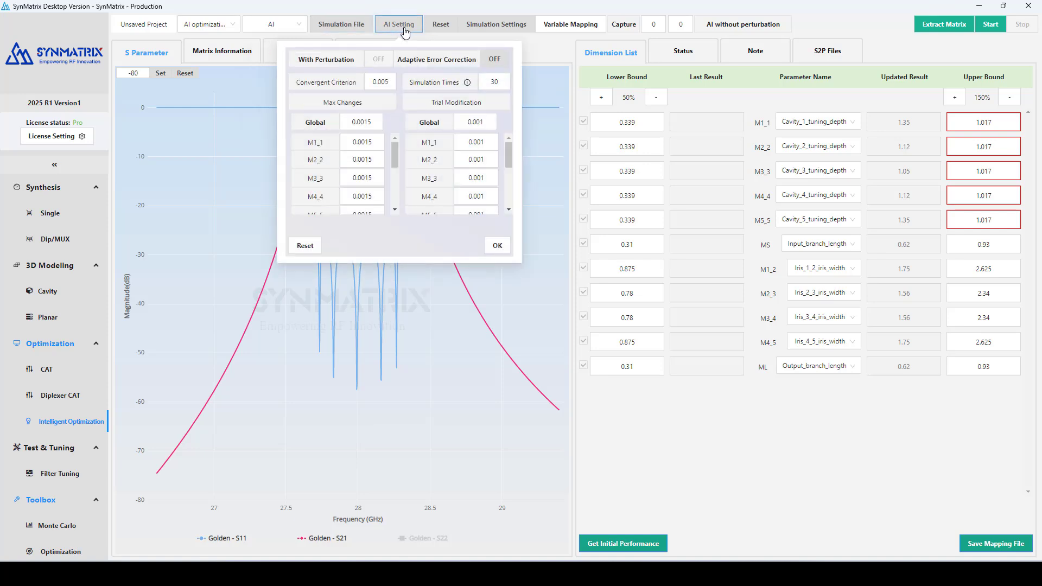
left_click(495, 59)
left_click(368, 124)
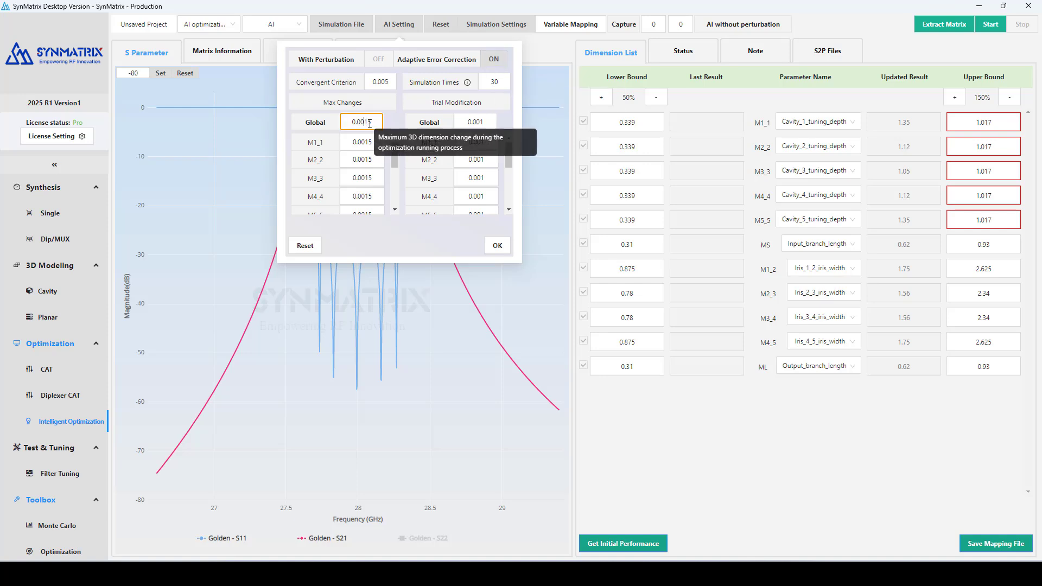
key("BackSpace")
key("BackSpace")
key("BackSpace")
type("3")
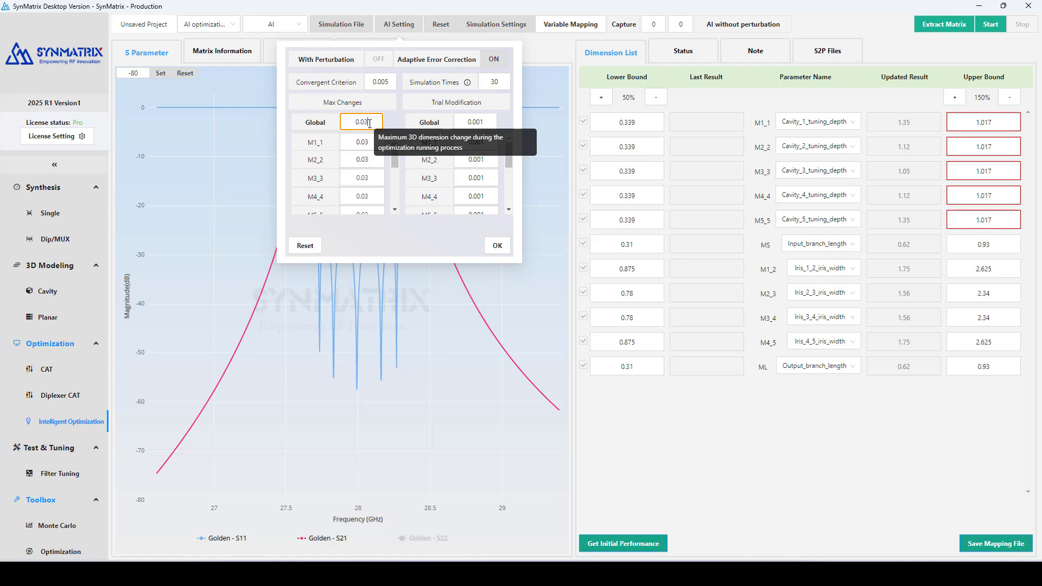
Set the global Trial Modification value to 0.01 and confirm the AI settings
left_click(489, 128)
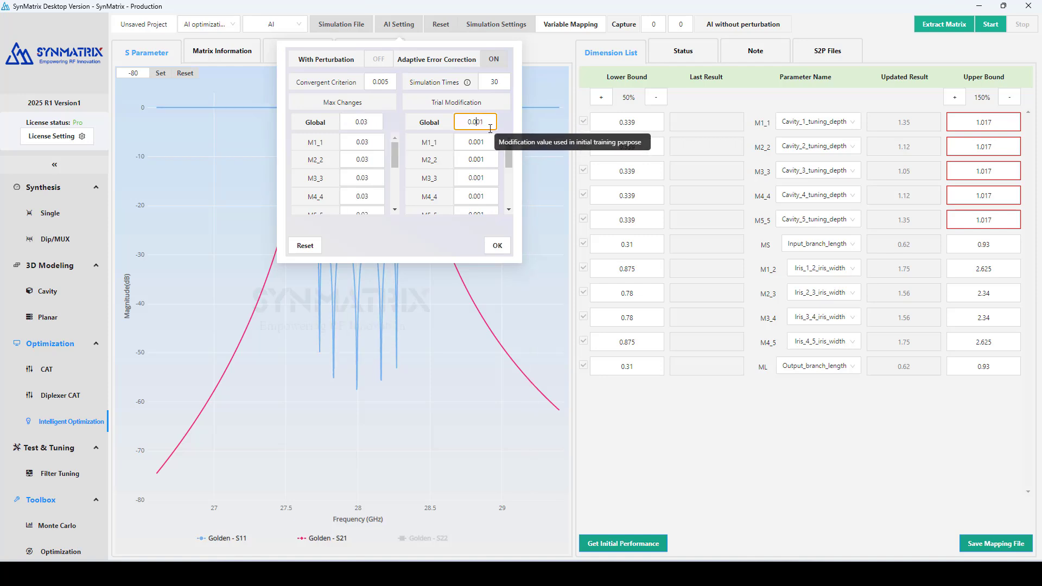
key("BackSpace")
left_click(494, 245)
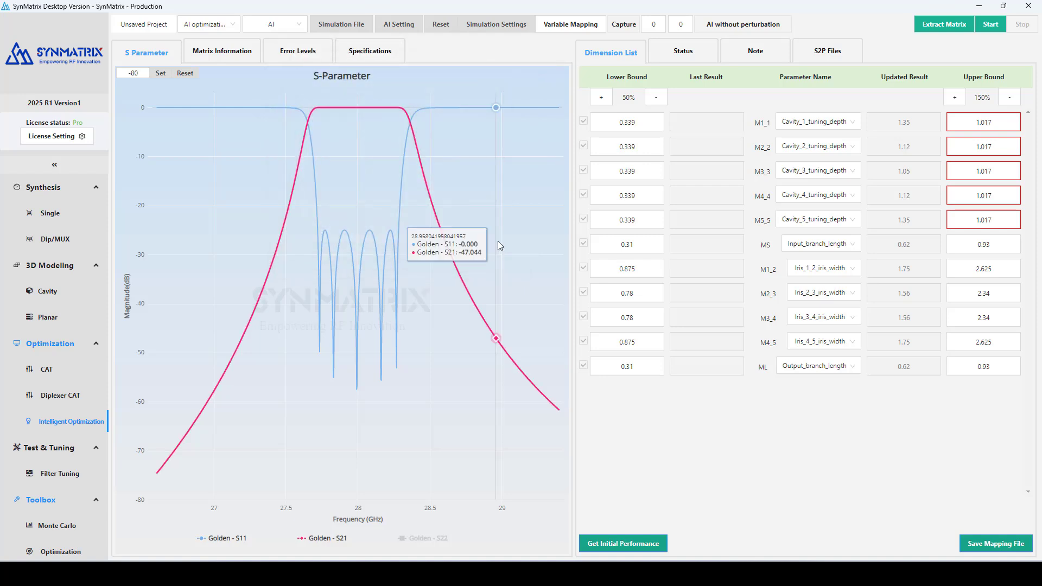
Review the simulation settings without changing them, and recalculate the dimension upper bounds at 150%
left_click(501, 24)
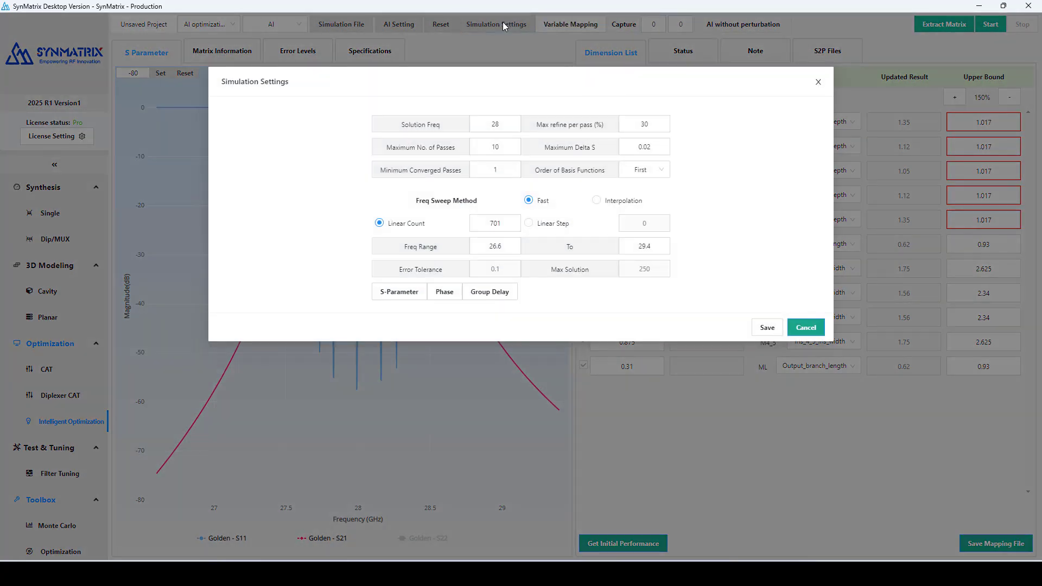
left_click(808, 329)
left_click(954, 98)
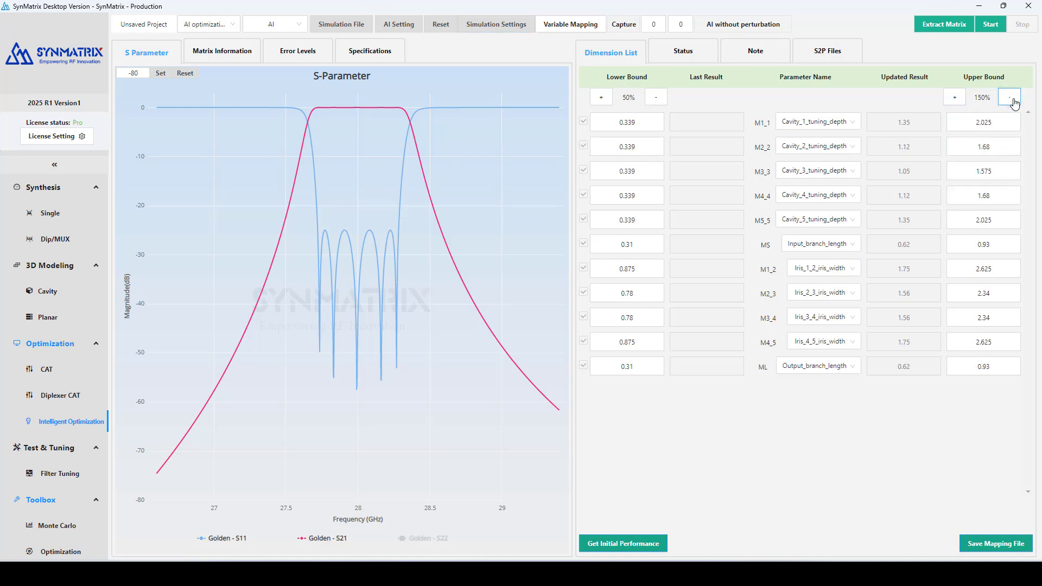
Start the AI optimization after getting the initial performance and extracting its matrix
left_click(643, 544)
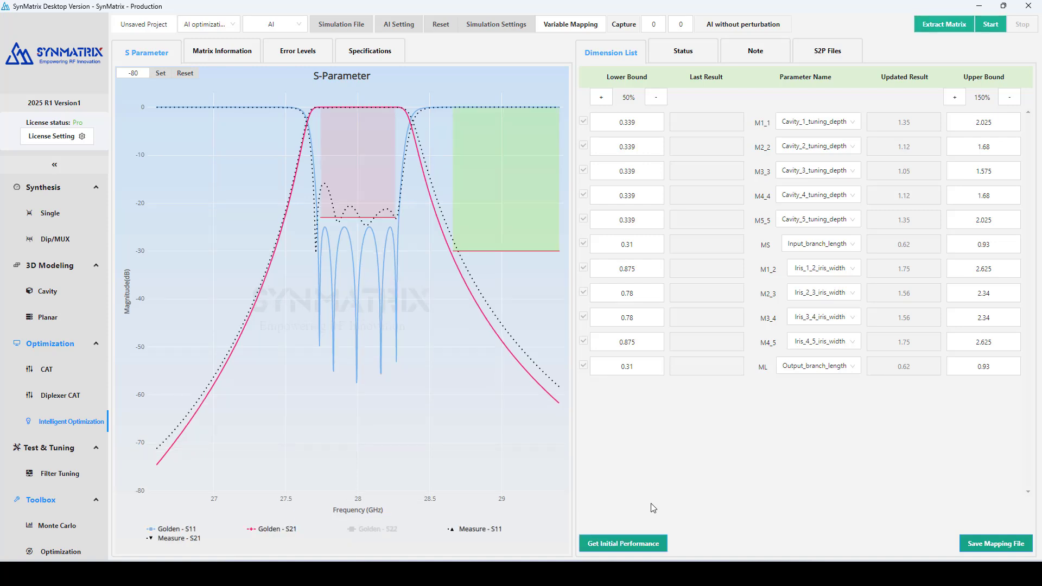
left_click(934, 32)
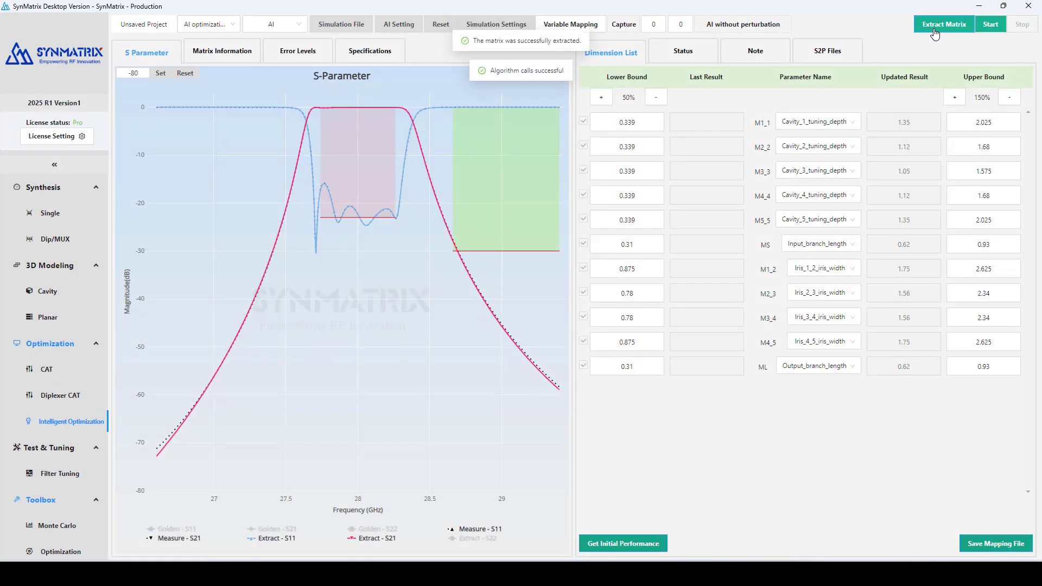
left_click(990, 30)
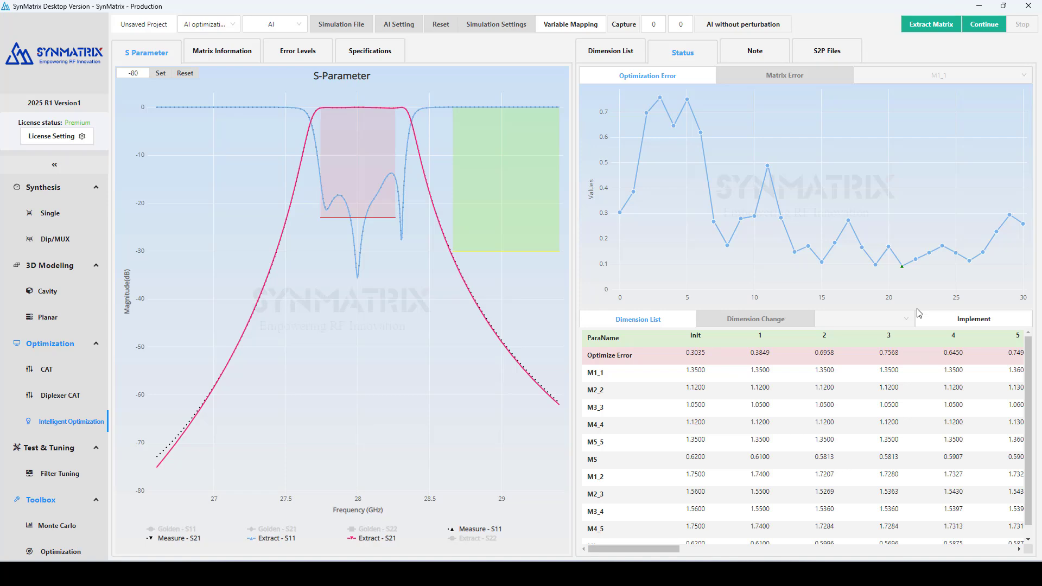
Load 21.s2p, the iteration with the lowest optimization error, and implement its dimensions in the project
mouse_move(903, 269)
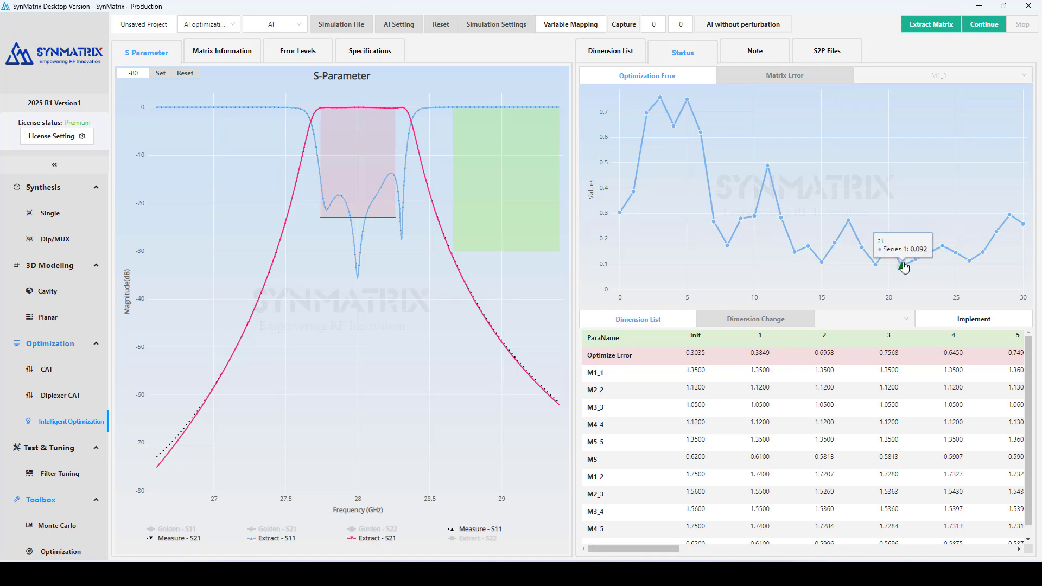
left_click(831, 62)
scroll(705, 380, "down", 3)
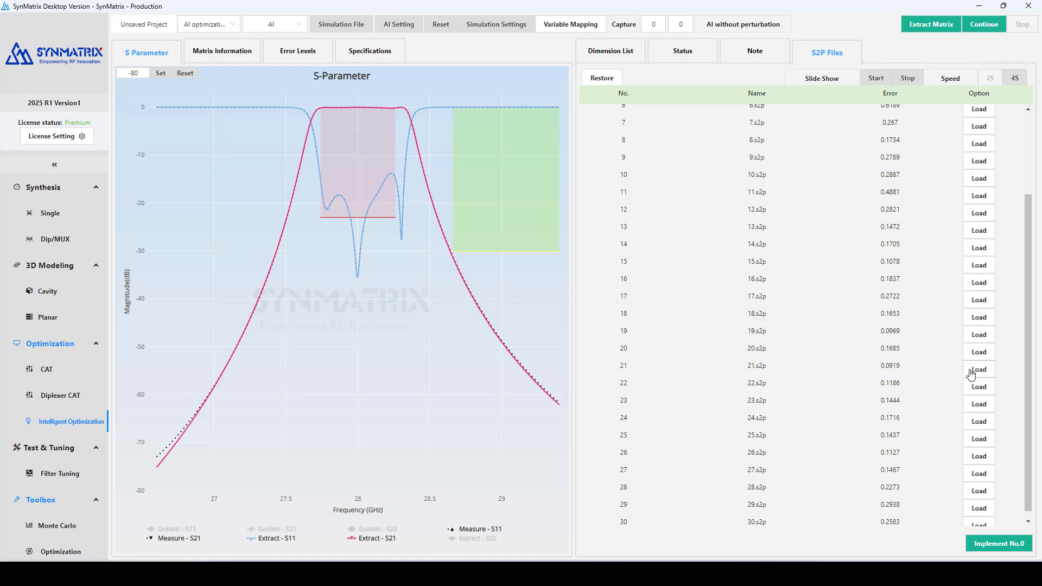
left_click(971, 371)
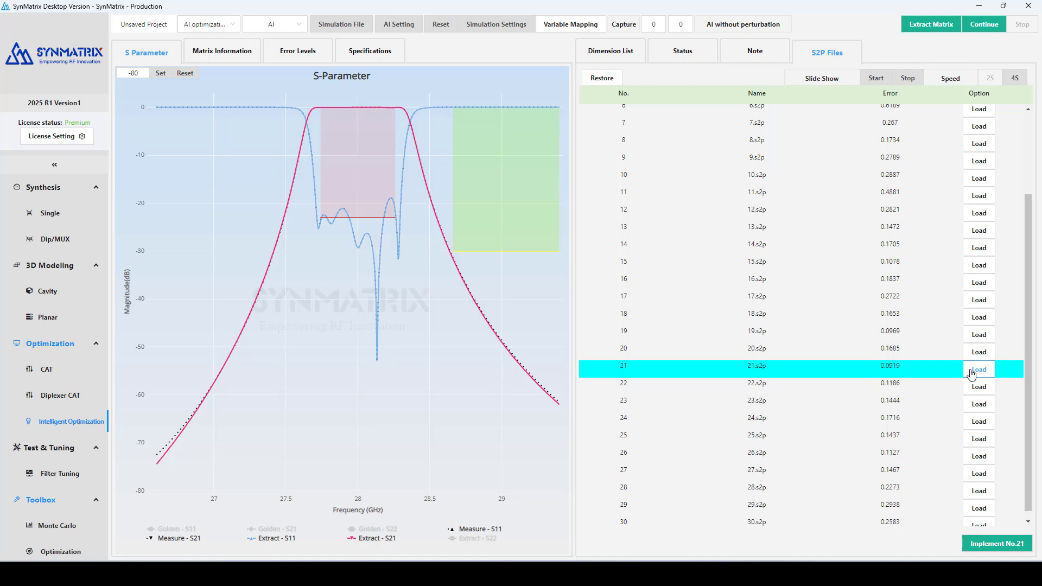
left_click(1000, 544)
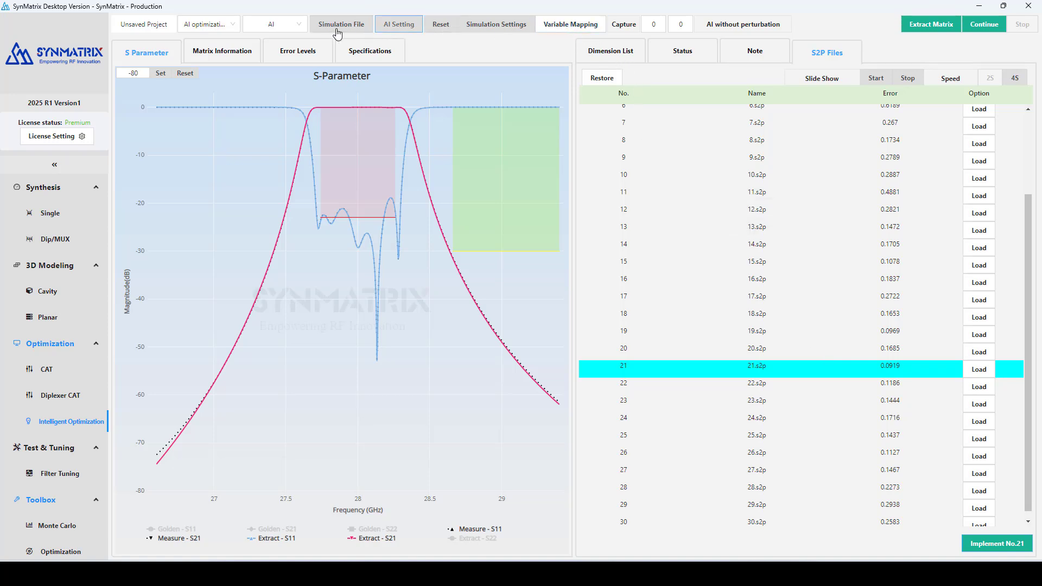
Reset the finished optimization session and reselect AI as the AI optimization method
left_click(439, 28)
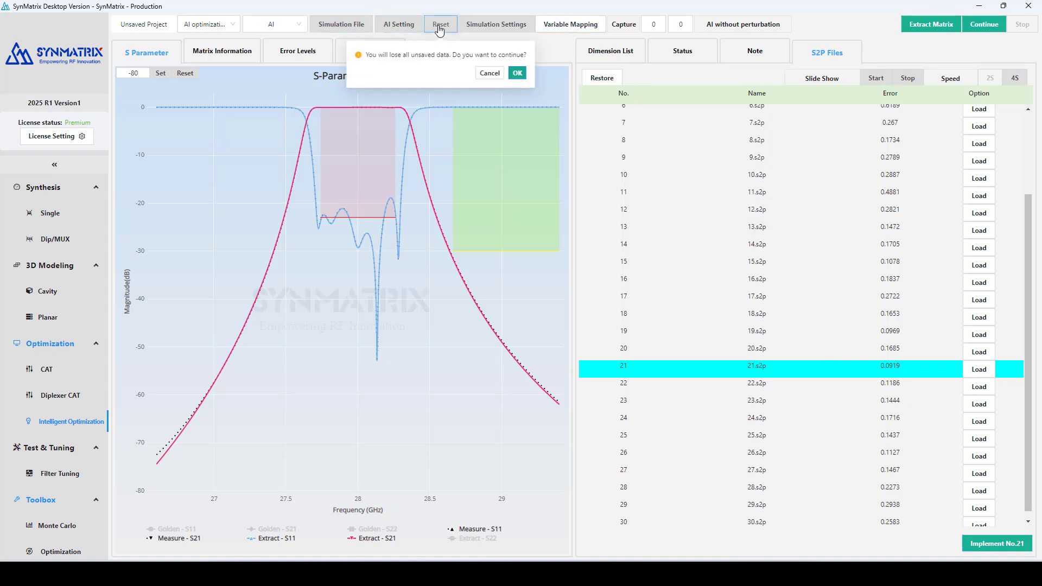
left_click(516, 74)
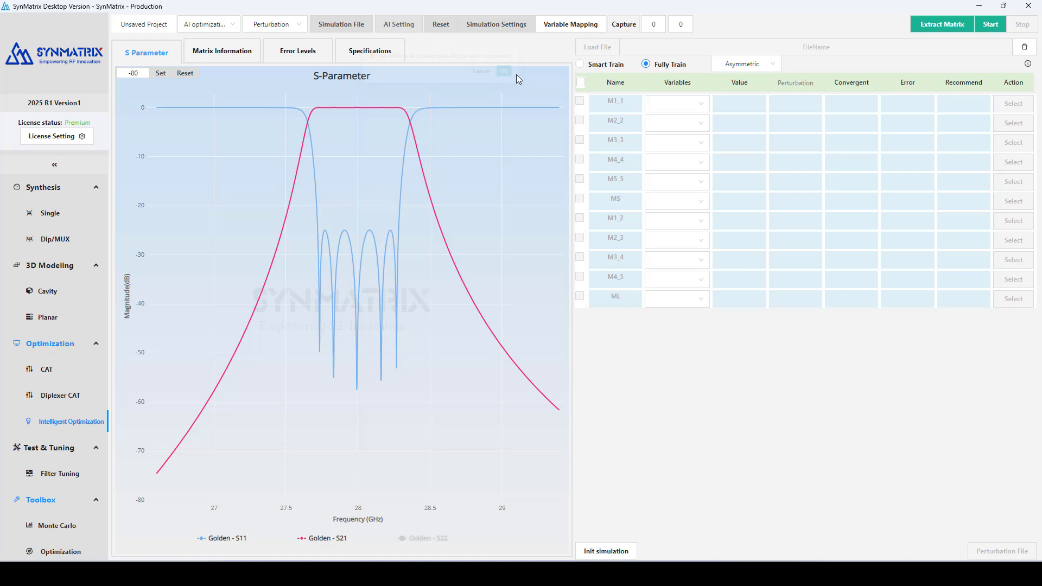
left_click(201, 26)
left_click(201, 26)
left_click(263, 24)
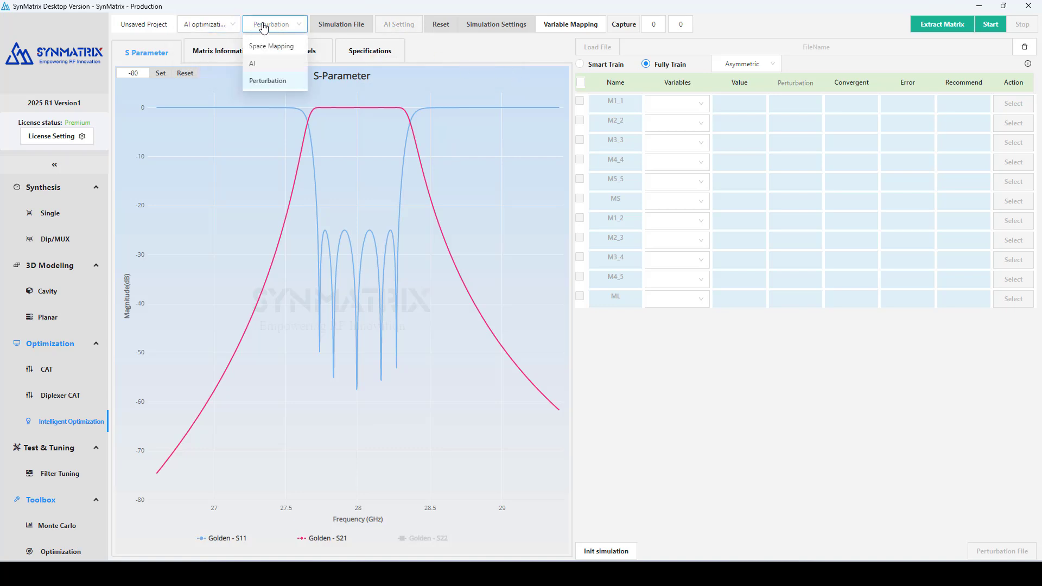
left_click(263, 64)
Reload the SIW_28GHz_Optimized.aedt project with the SIW_Full_hexagon(1) design for another optimization round
left_click(362, 28)
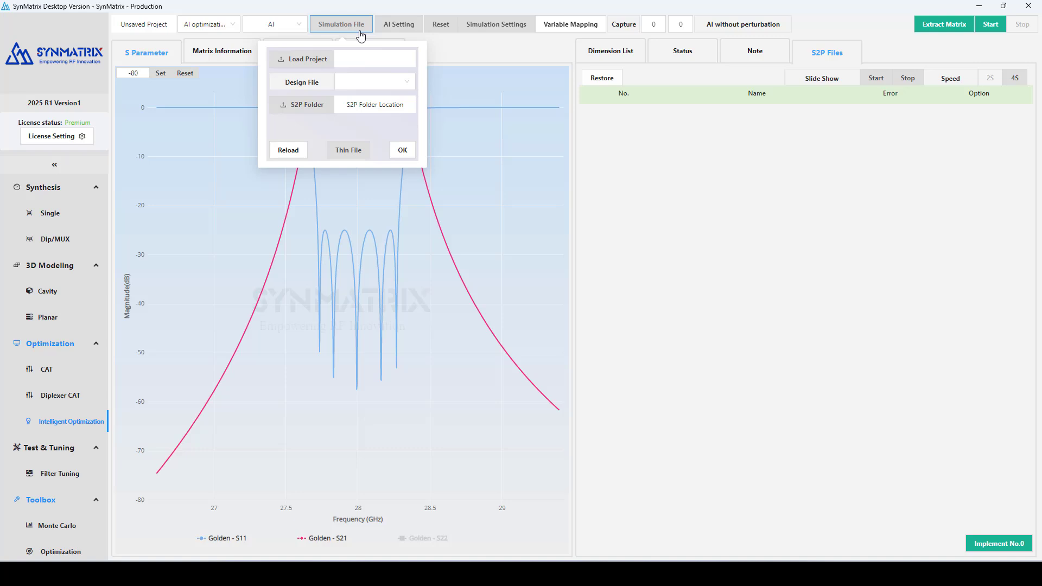
left_click(307, 59)
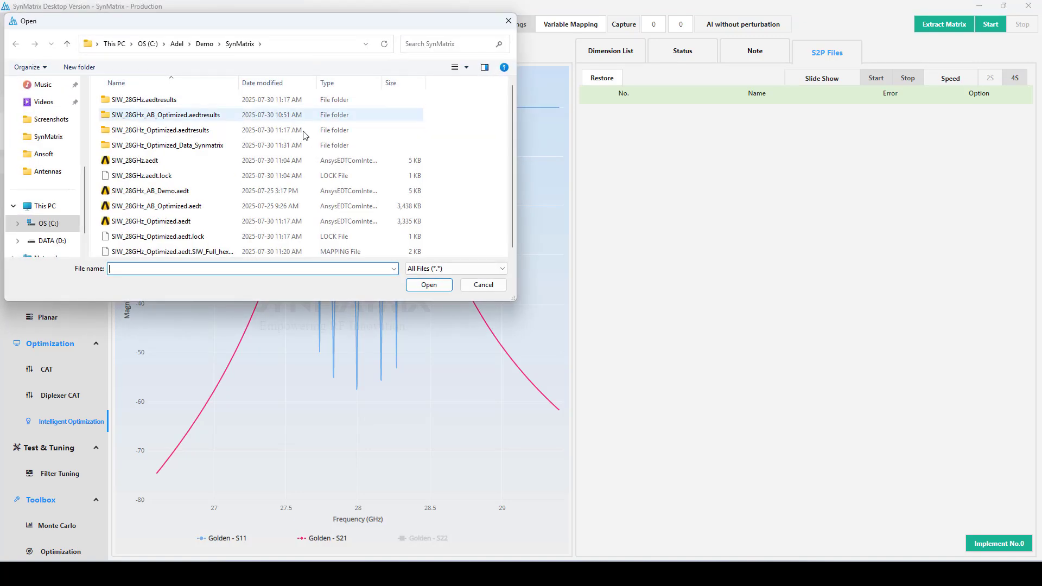
left_click(183, 222)
left_click(429, 284)
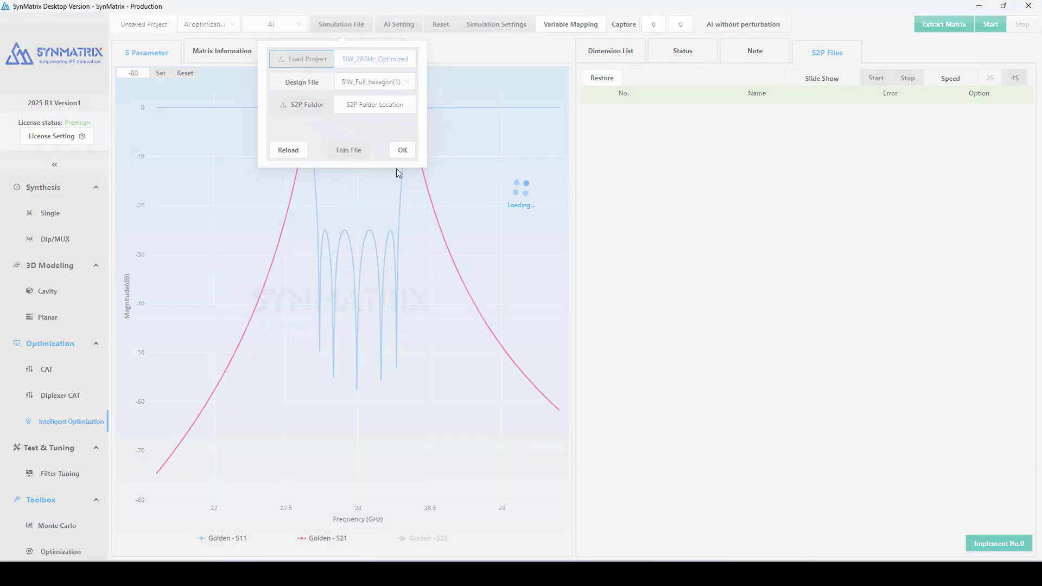
left_click(402, 152)
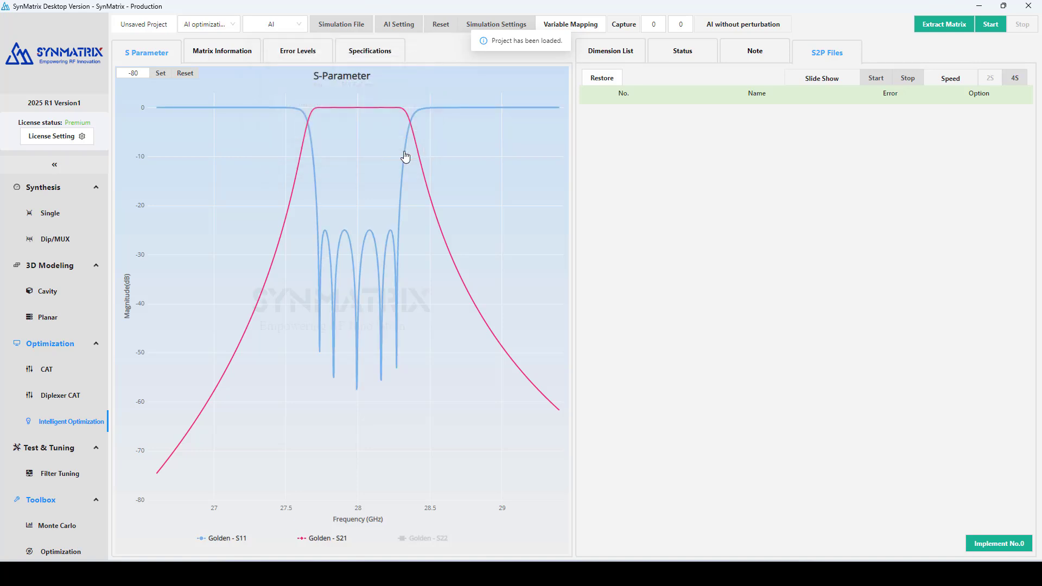
Turn on Adaptive Error Correction and set the global Trial Modification to 0.005 in the AI settings
left_click(383, 26)
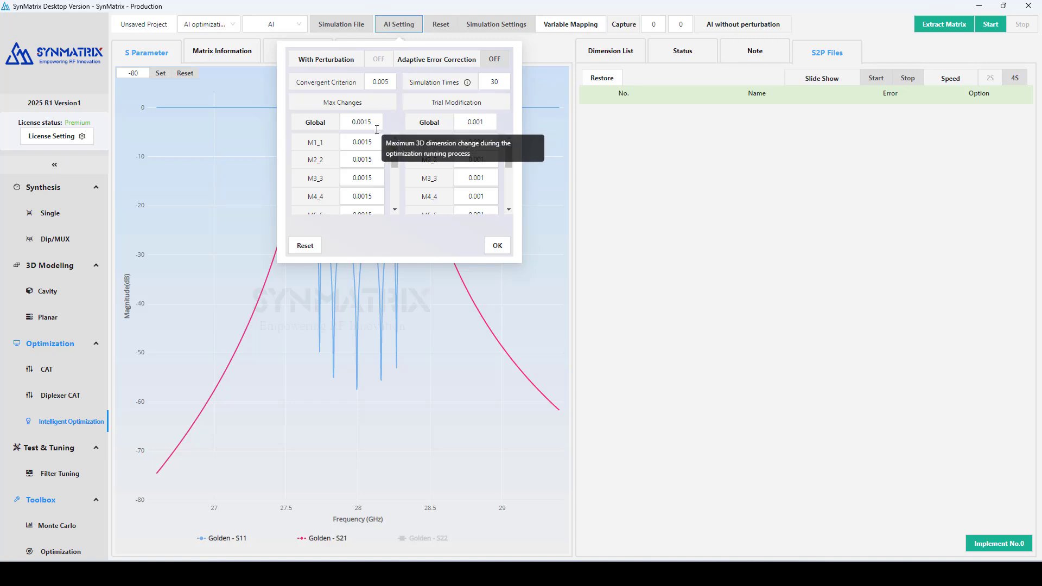
left_click(491, 122)
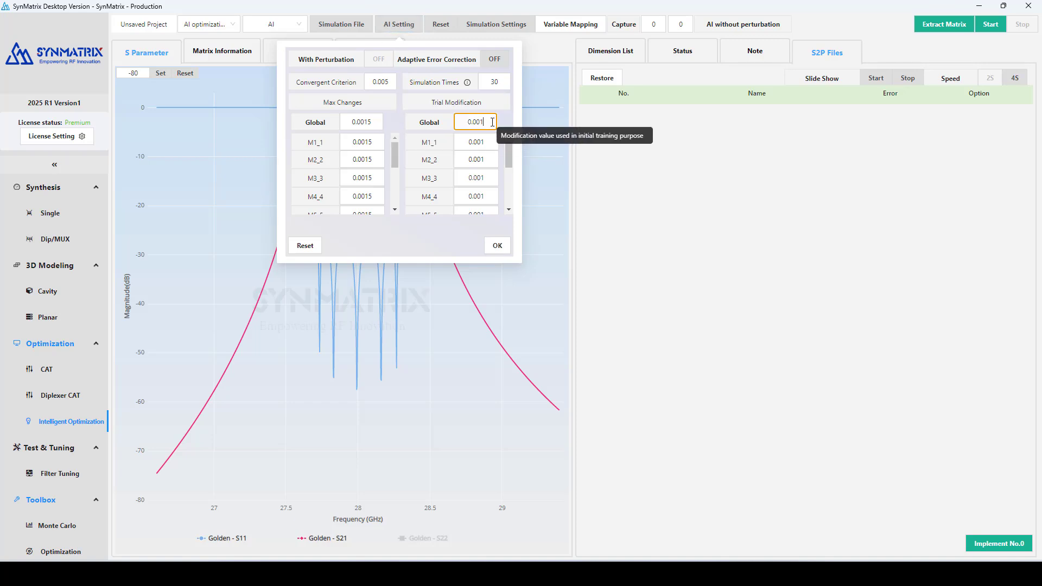
left_click(494, 59)
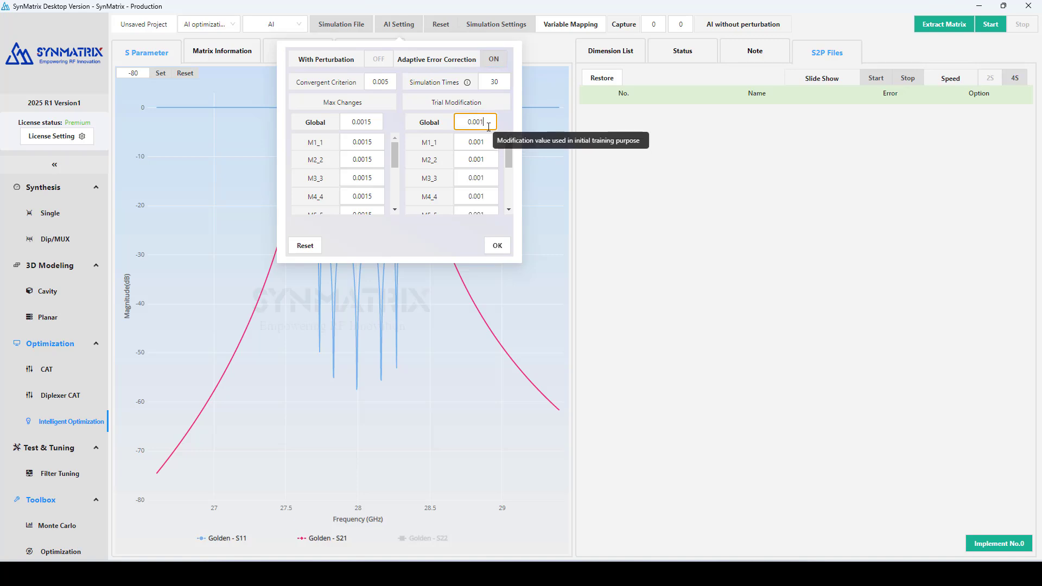
key("BackSpace")
type("5")
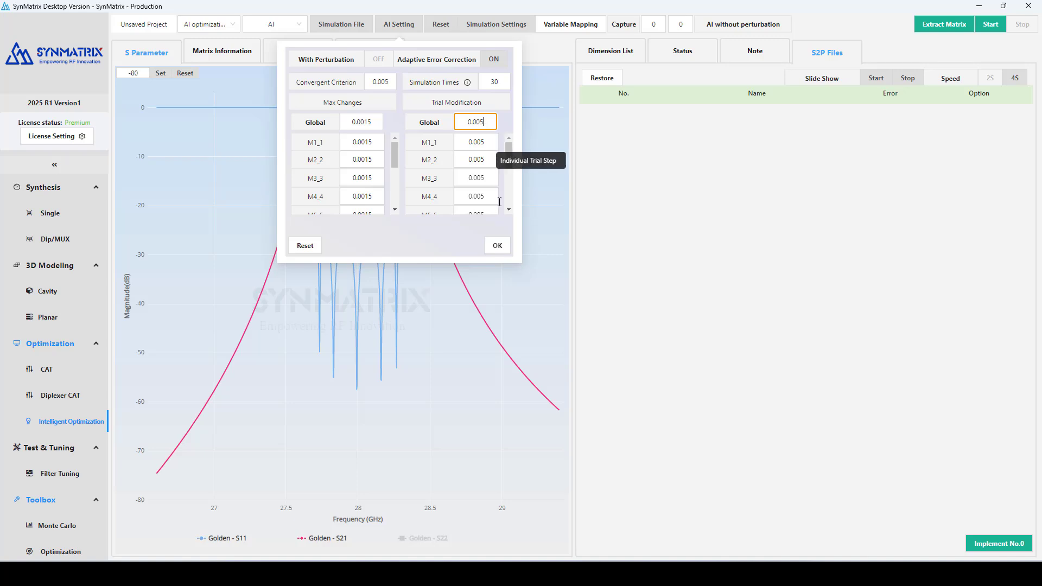
left_click(496, 246)
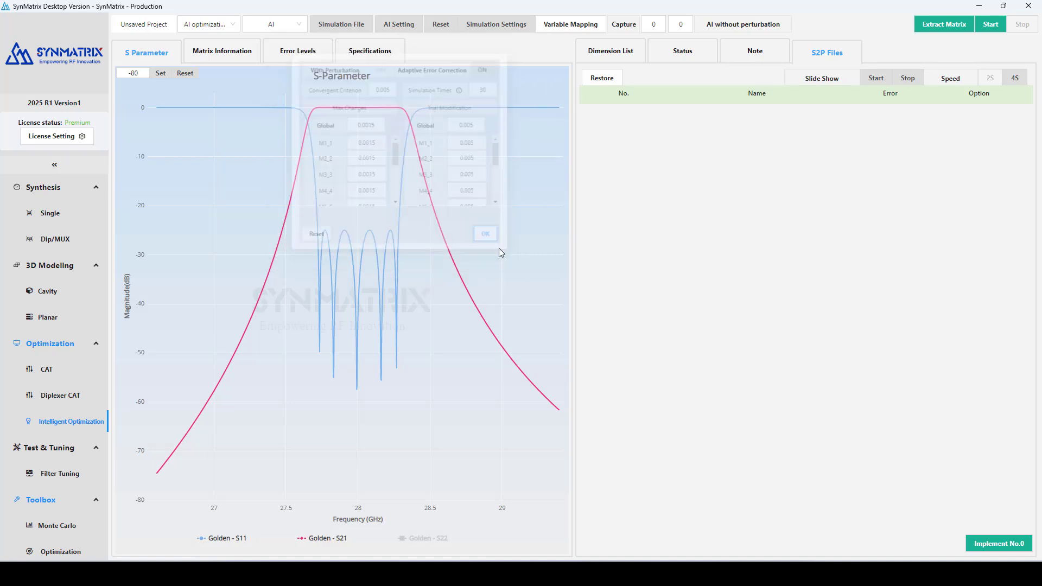
Set the maximum number of passes to 25 in the simulation settings and save them
left_click(504, 26)
double_click(496, 147)
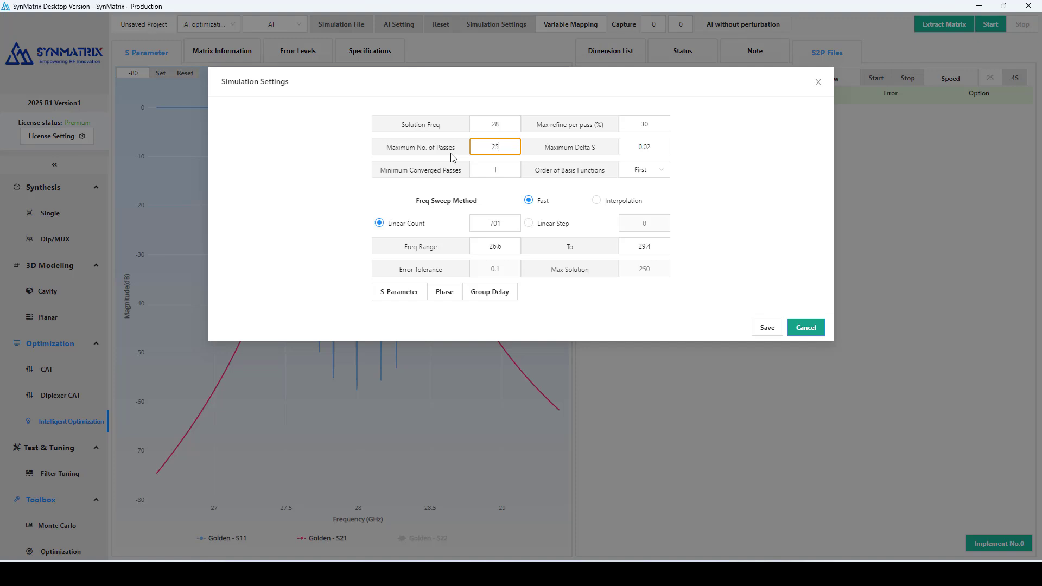
left_click(765, 327)
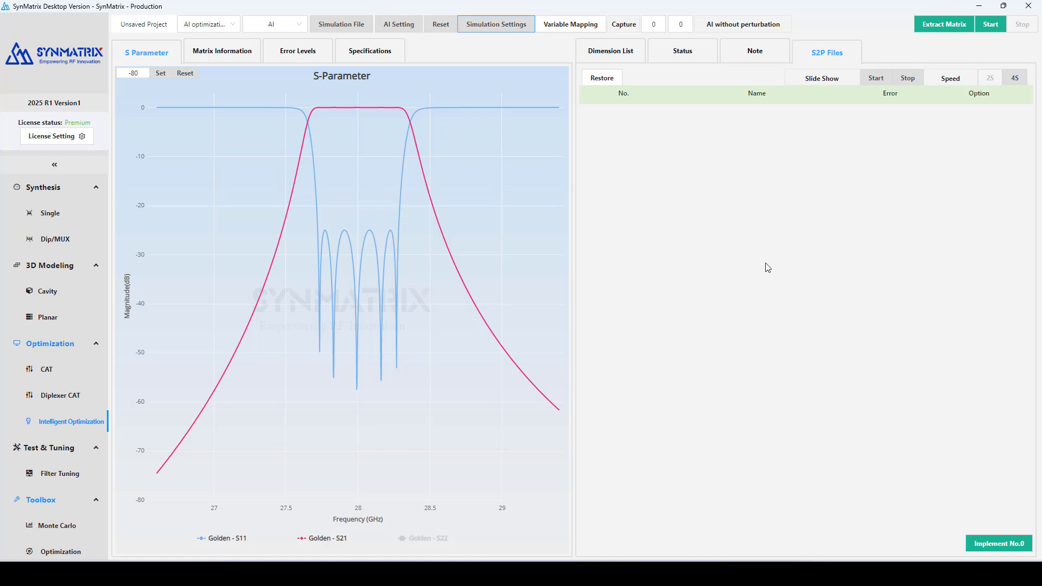
Tighten the dimension list's bounds to 80% for the lower and 120% for the upper bound
left_click(622, 59)
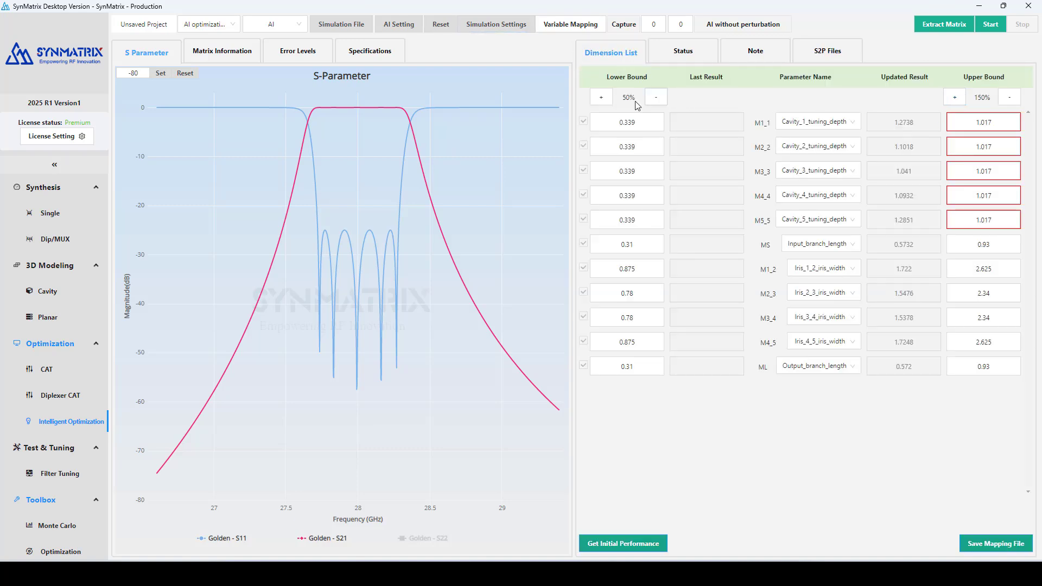
left_click(600, 97)
left_click(601, 97)
left_click(601, 97)
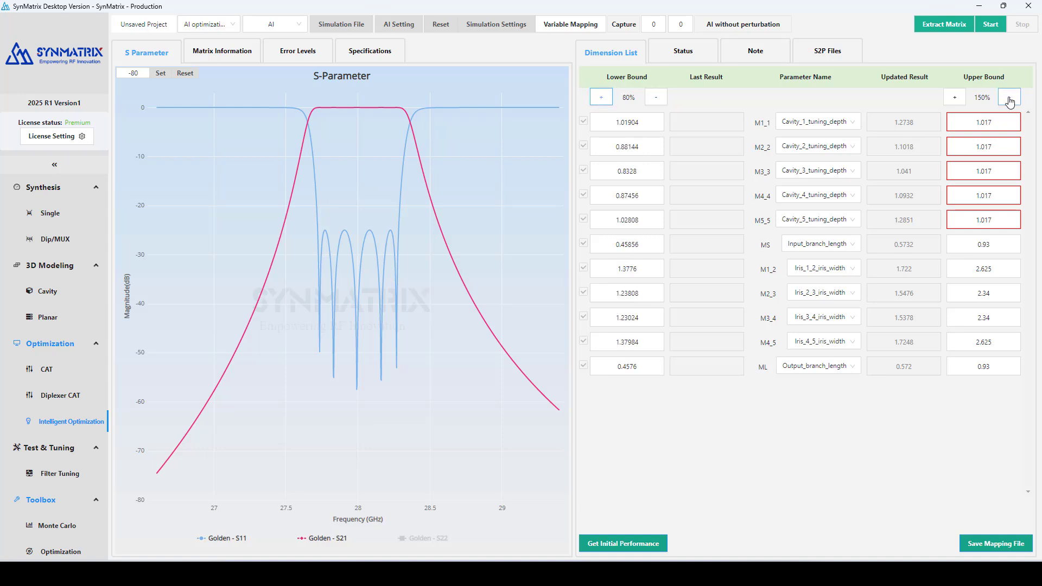
left_click(1008, 98)
left_click(1008, 98)
left_click(1008, 98)
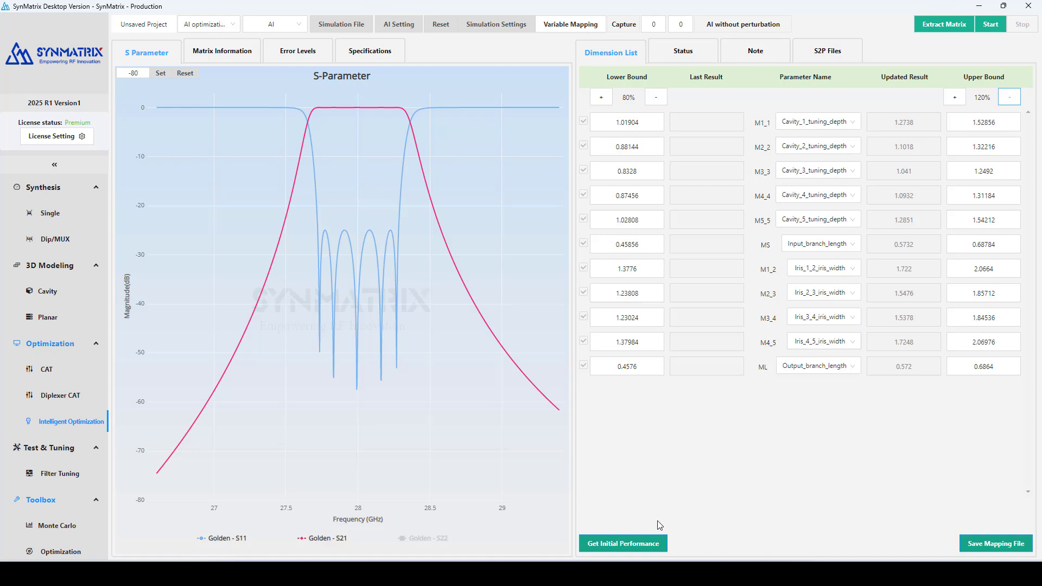
Get the initial performance of the reloaded design, extract its matrix and start the AI optimization
left_click(646, 543)
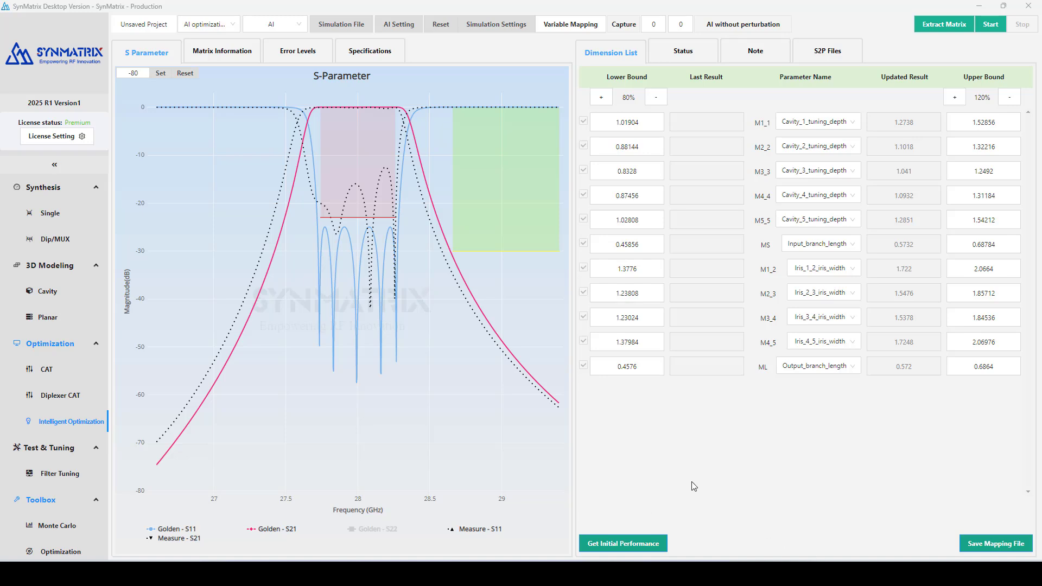
left_click(930, 24)
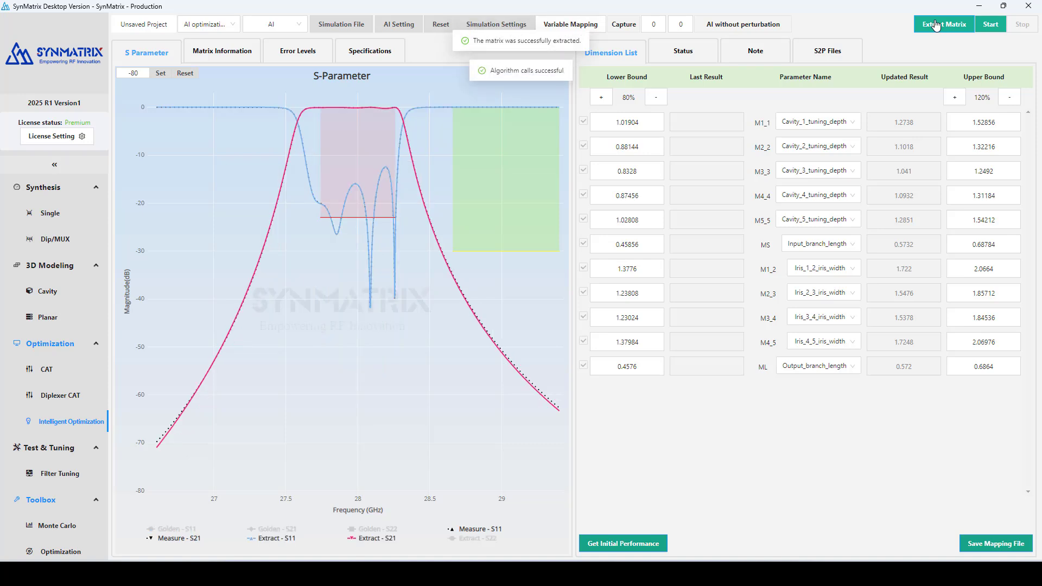
left_click(990, 27)
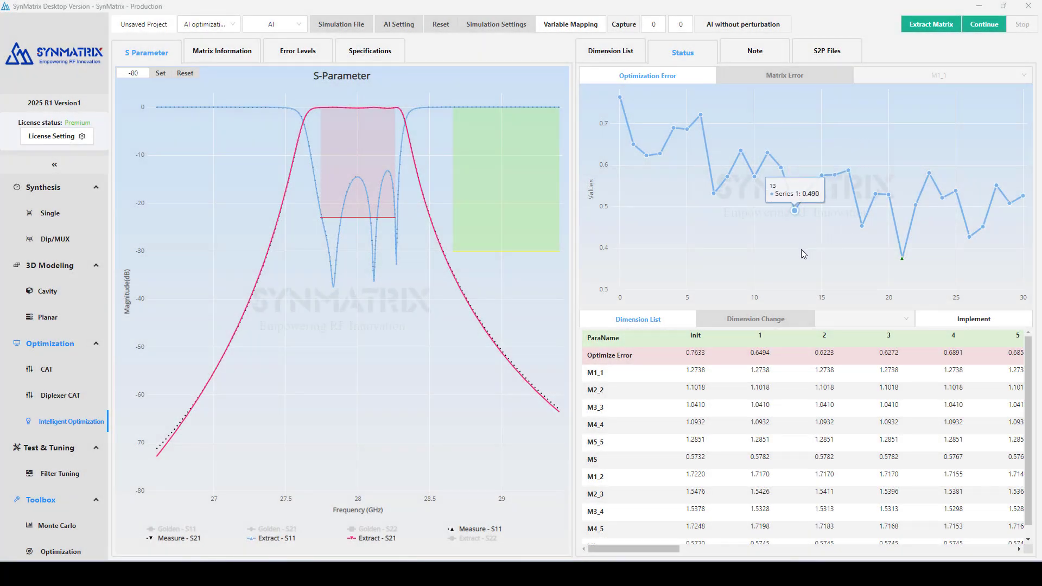
Load 21.s2p, the iteration with the lowest optimization error, and implement its dimensions in the project
mouse_move(907, 265)
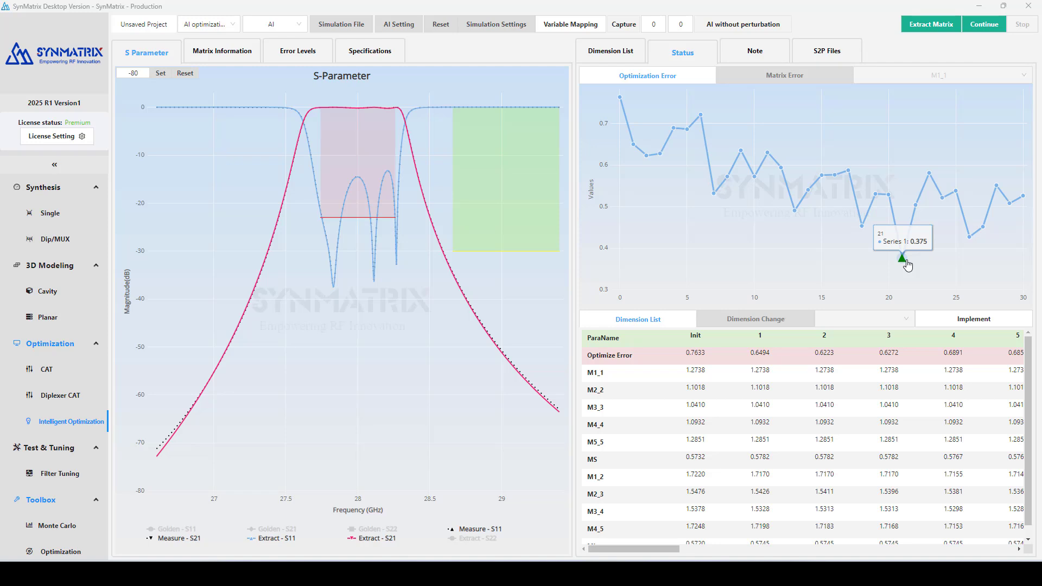
left_click(840, 52)
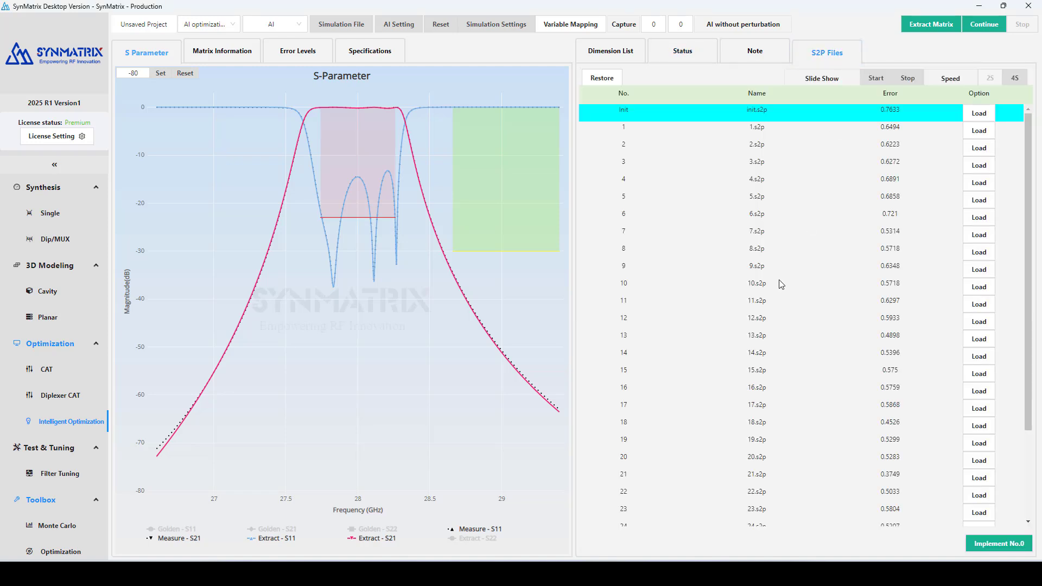
scroll(802, 337, "down", 3)
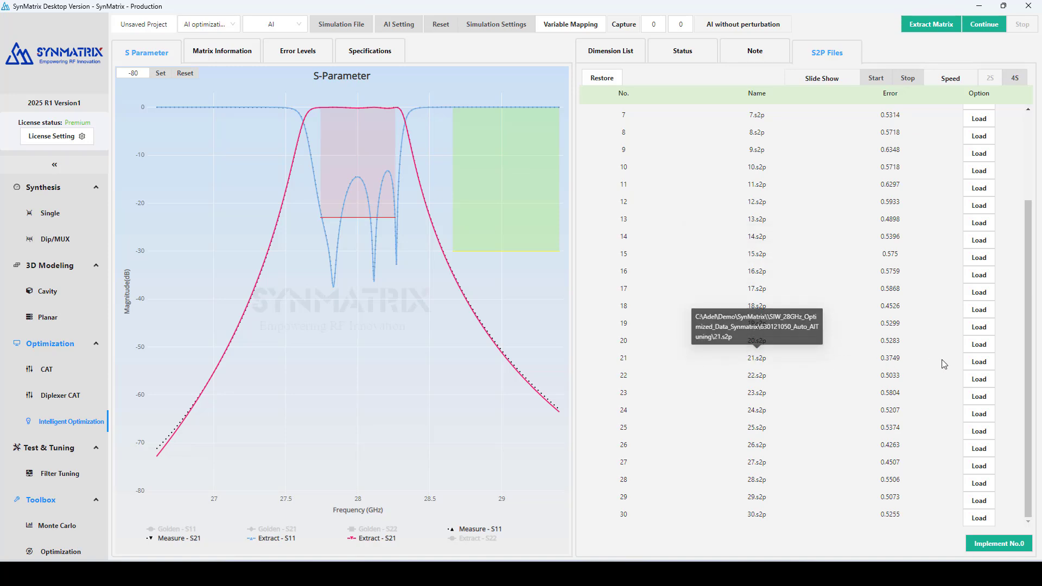
left_click(970, 362)
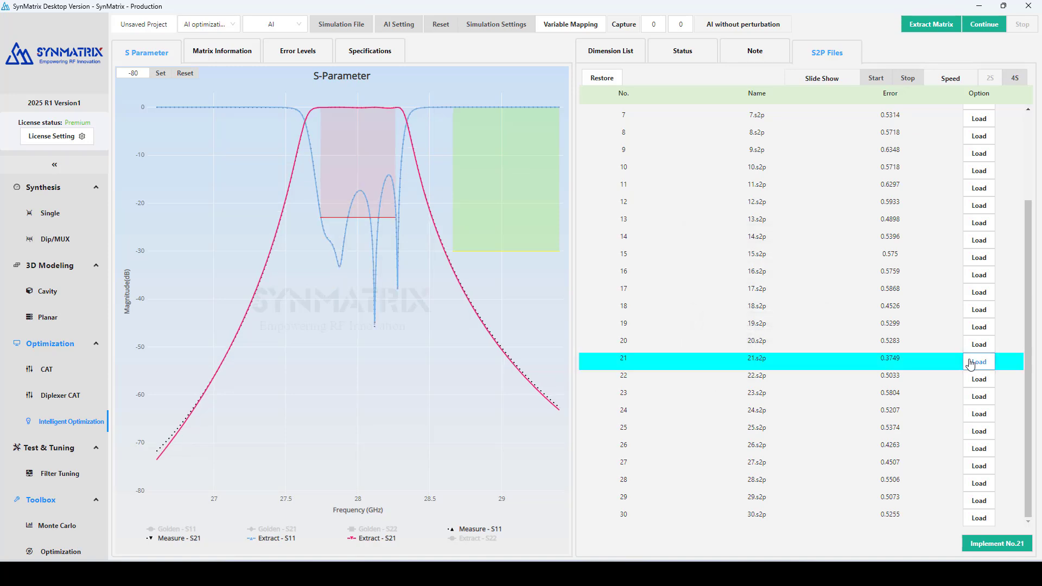
left_click(994, 544)
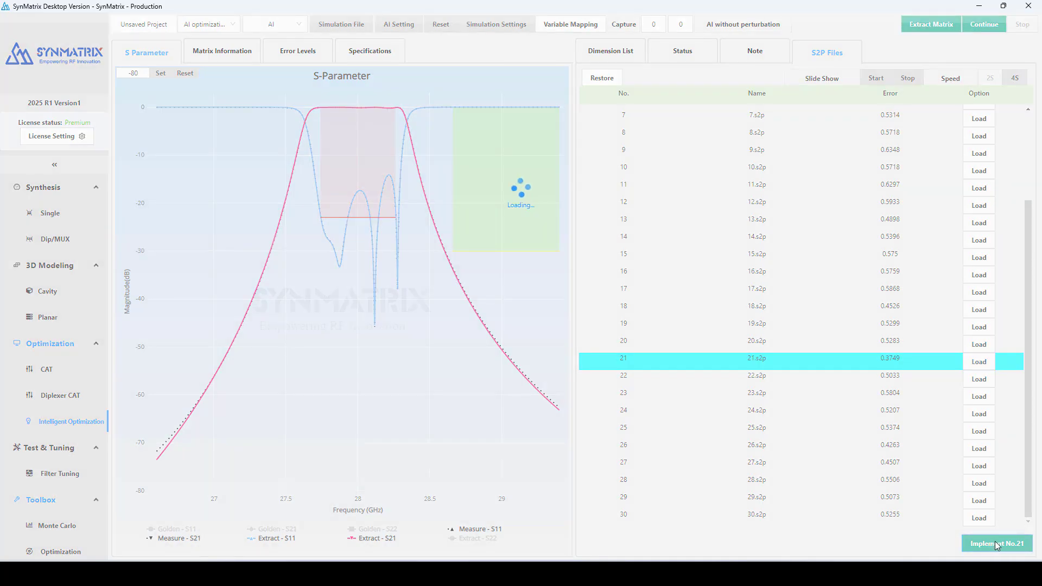
Reset the finished optimization session and reselect AI as the AI optimization method
left_click(437, 26)
left_click(517, 72)
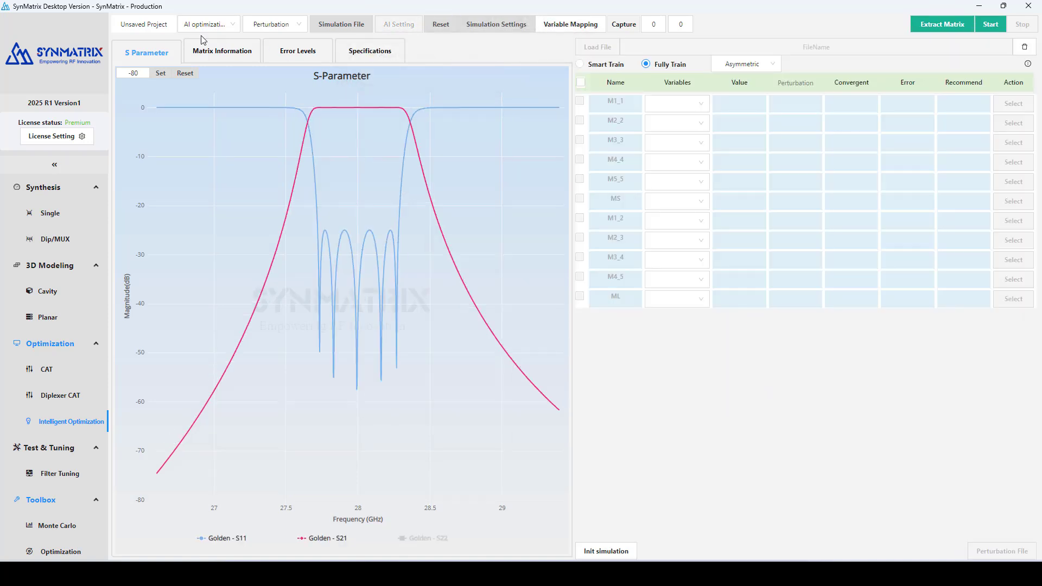
left_click(227, 24)
left_click(266, 26)
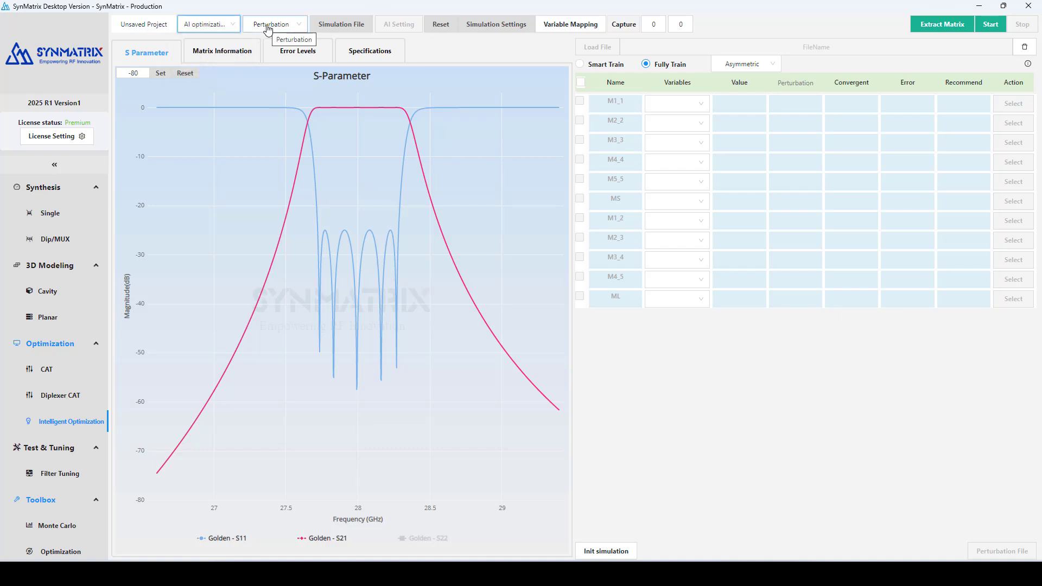
left_click(254, 64)
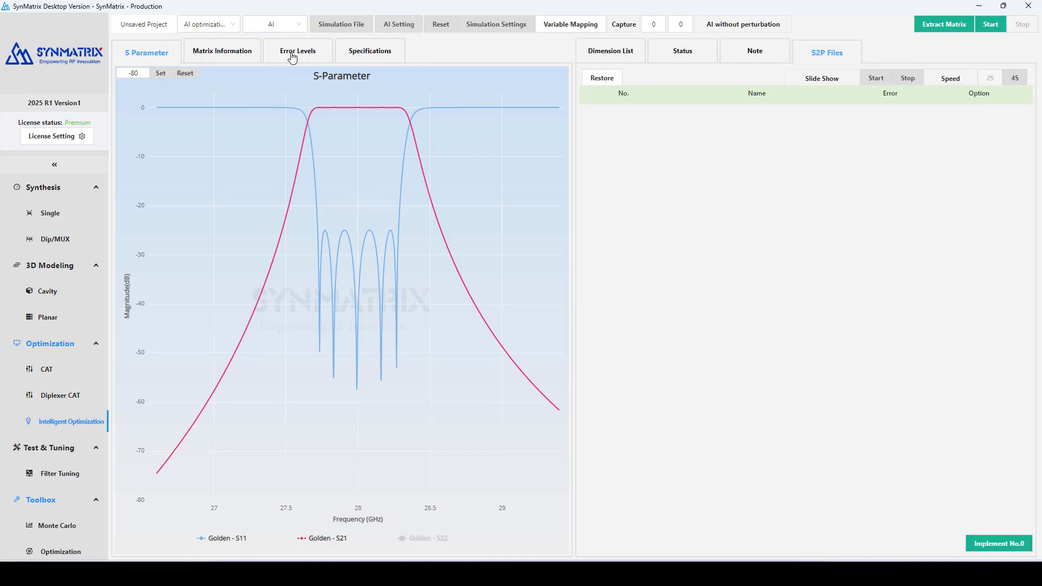
Load the SIW_28GHz_Optimized.aedt project again as the simulation file
left_click(340, 24)
left_click(323, 59)
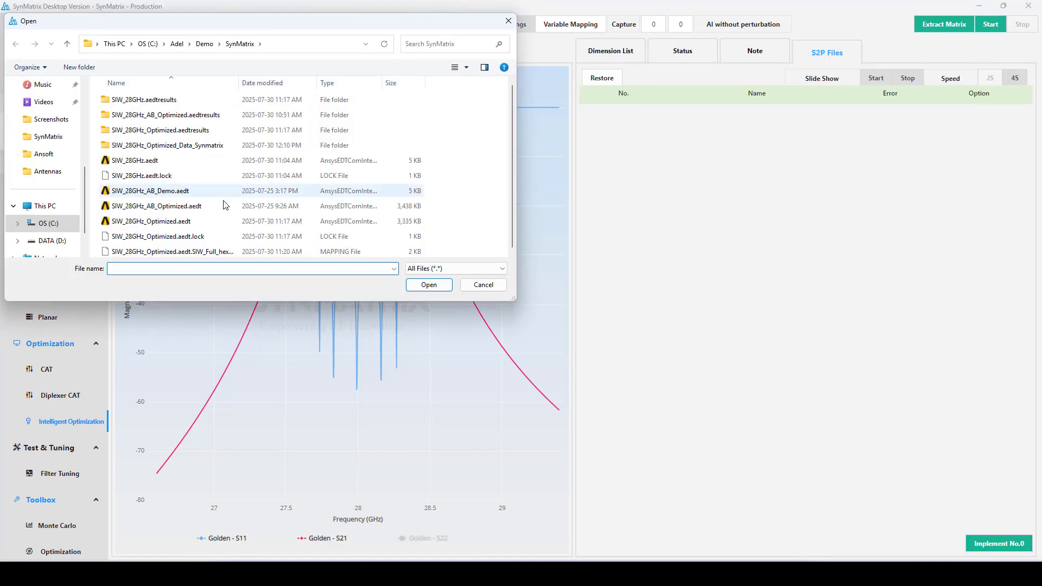
left_click(191, 223)
left_click(422, 286)
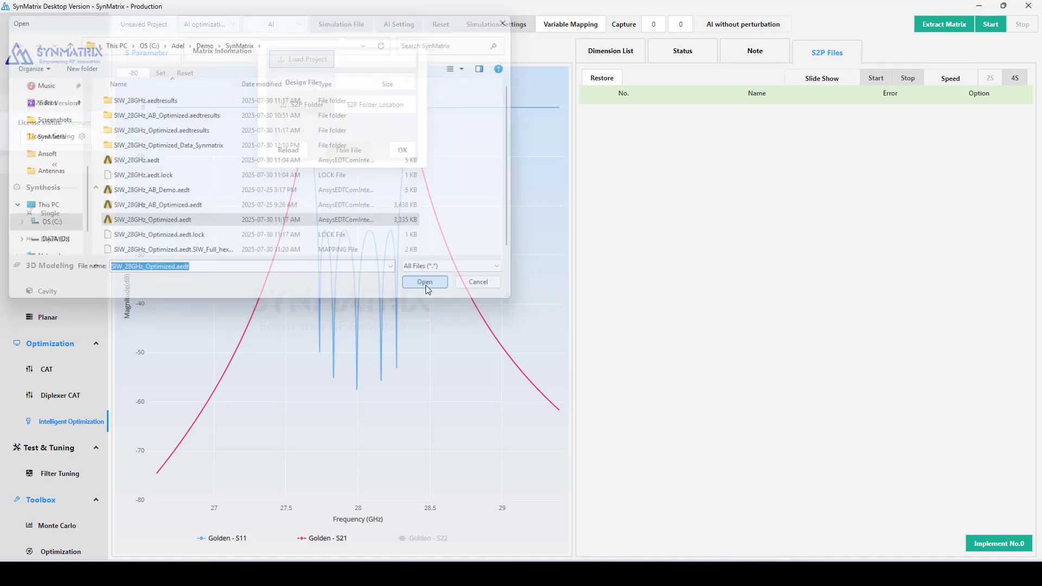
Turn on Adaptive Error Correction and set the global Trial Modification to 0.003 and the global Max Changes to 0.009
left_click(389, 25)
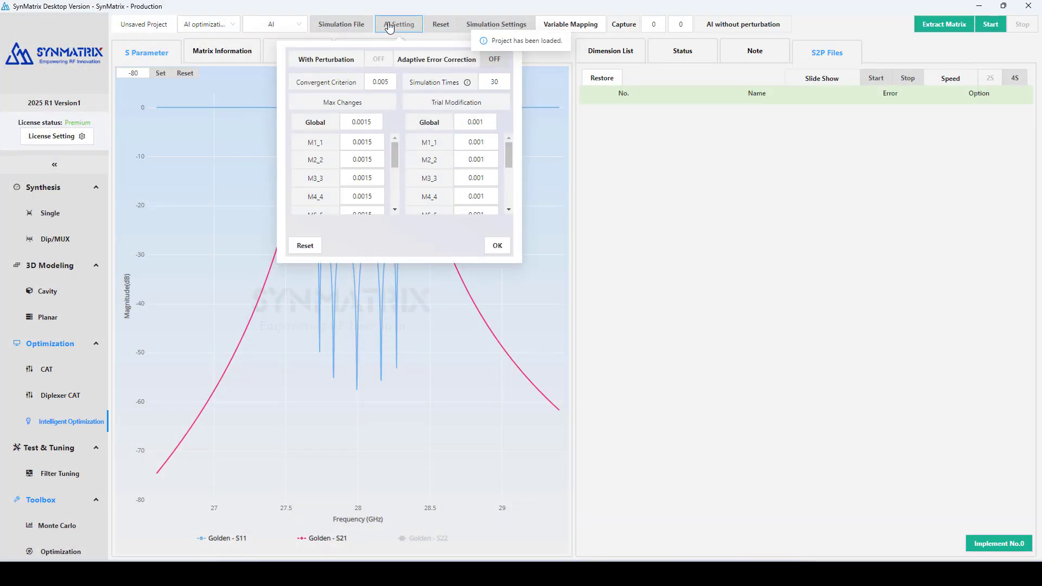
left_click(493, 59)
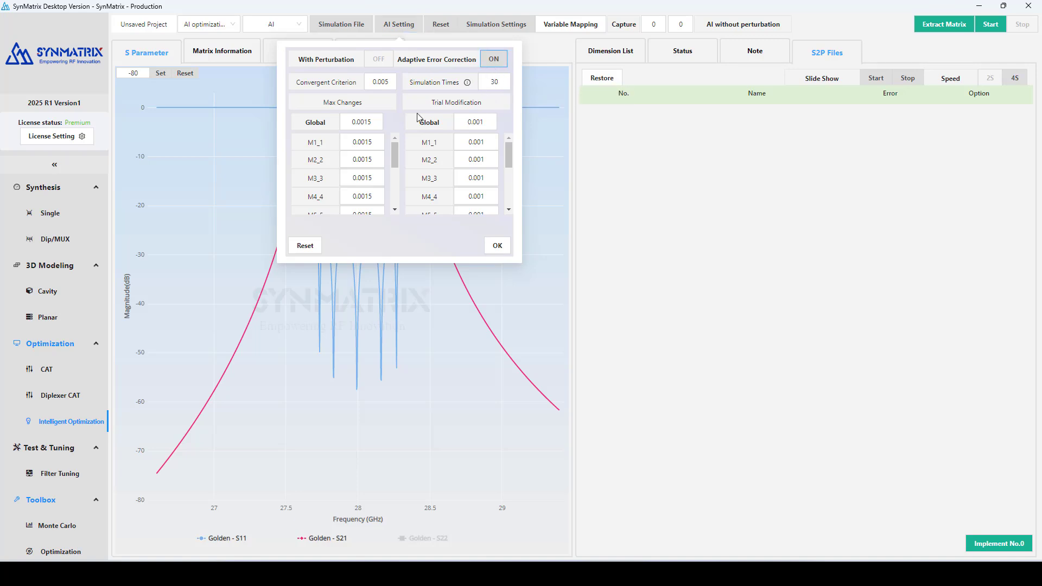
left_click(486, 123)
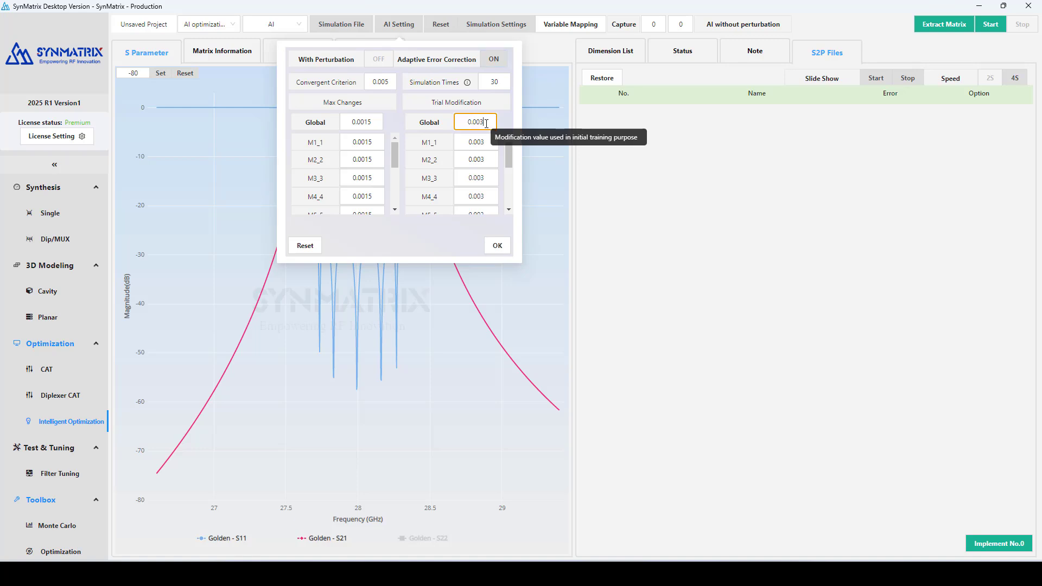
left_click(370, 123)
key("BackSpace")
key("BackSpace")
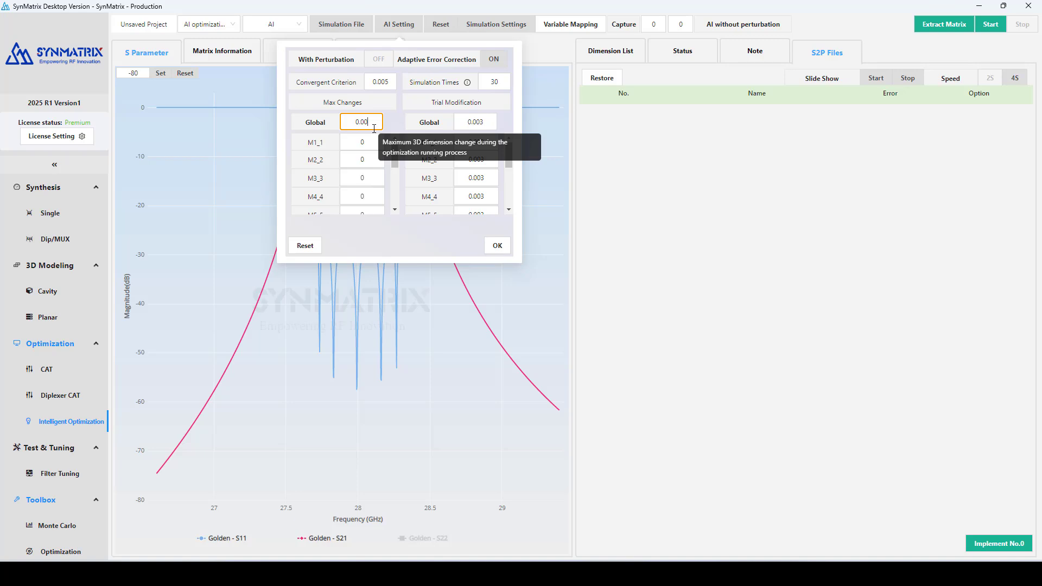
type("9")
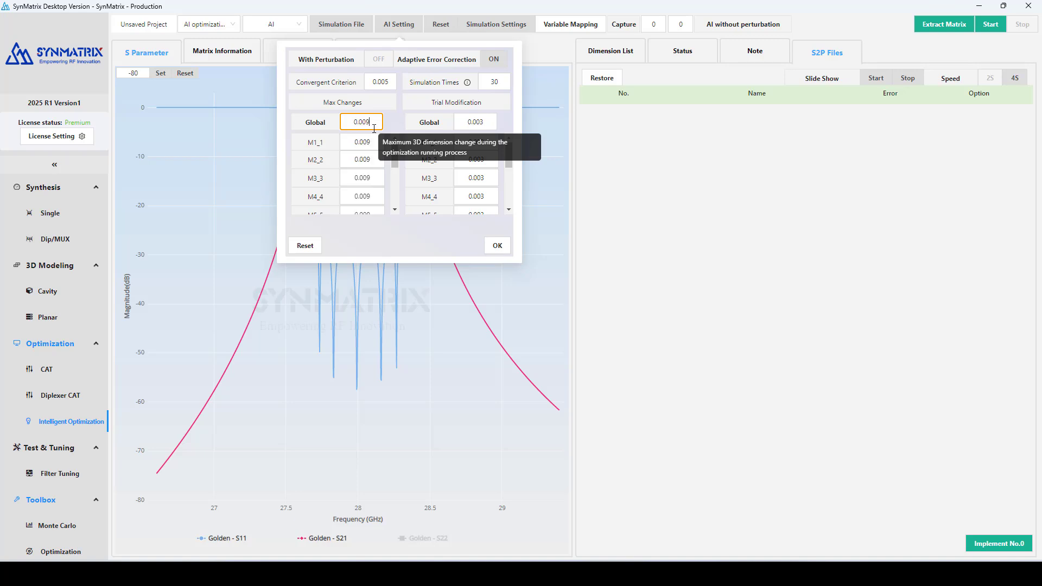
left_click(497, 245)
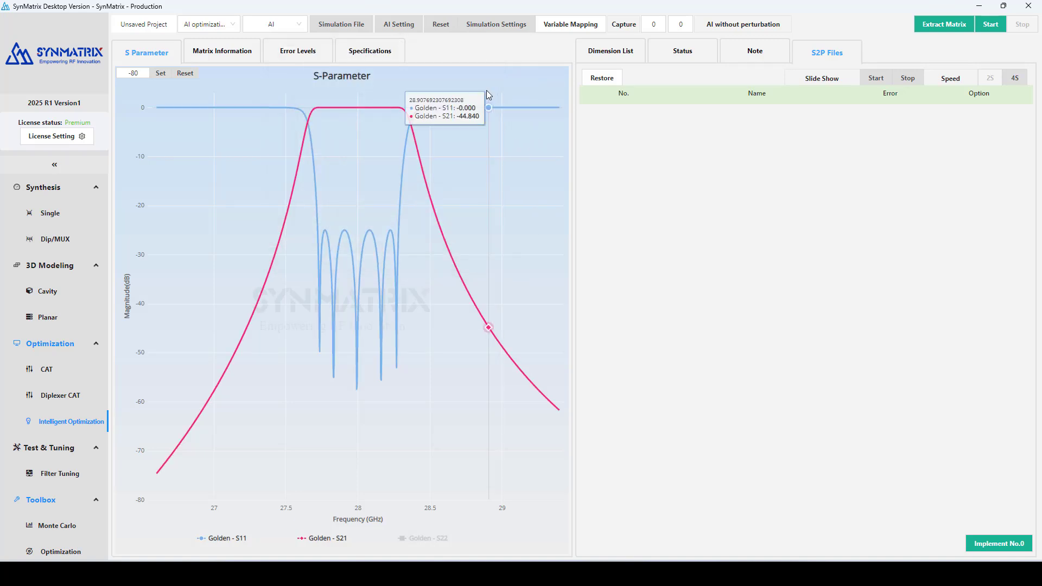
Change the maximum number of passes in the simulation settings and save them
left_click(486, 29)
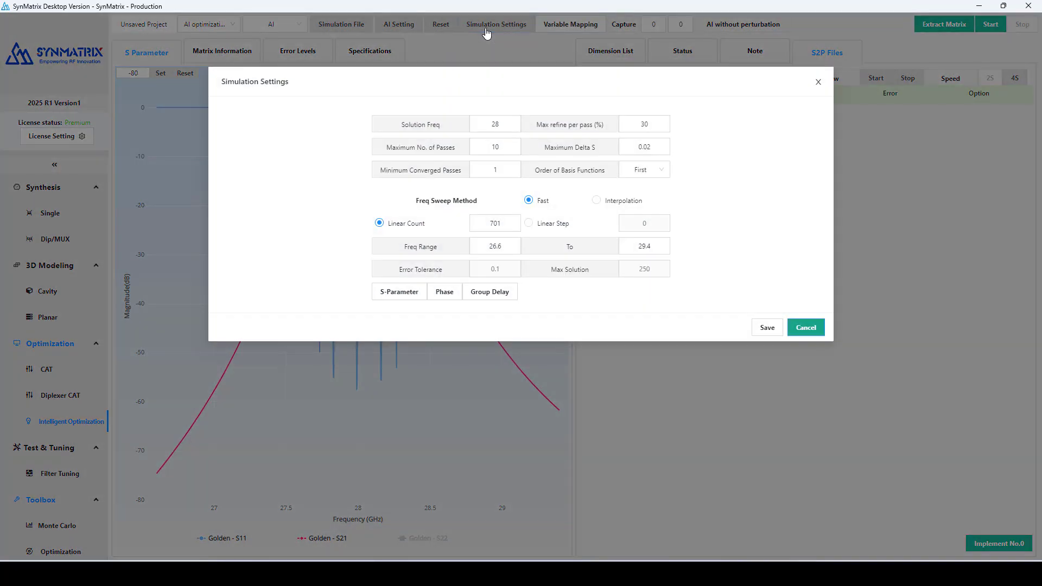
double_click(495, 146)
left_click(767, 327)
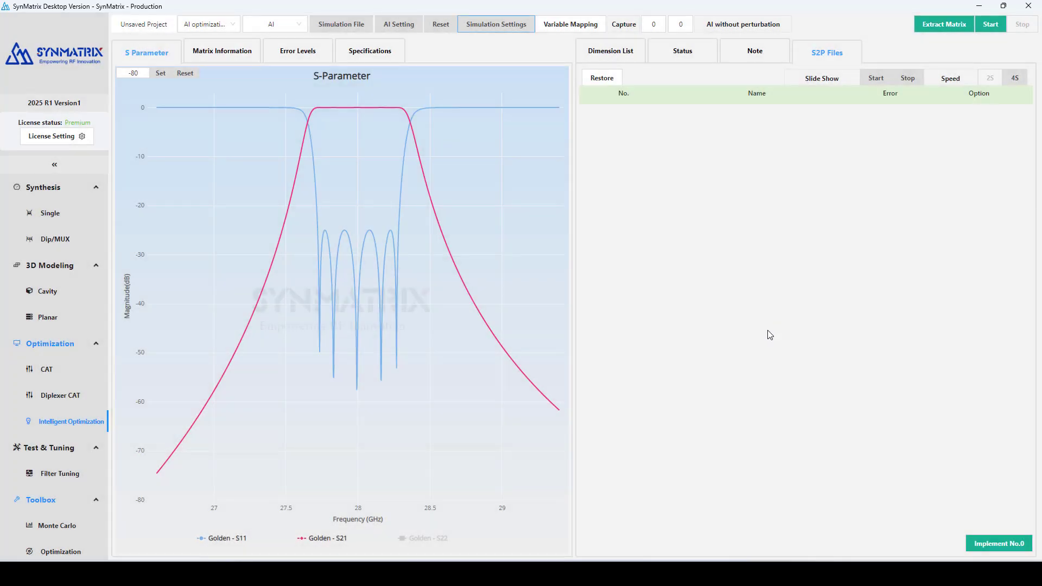
Tighten the dimension bounds to 90% lower and 110% upper, and get the design's initial performance
left_click(618, 61)
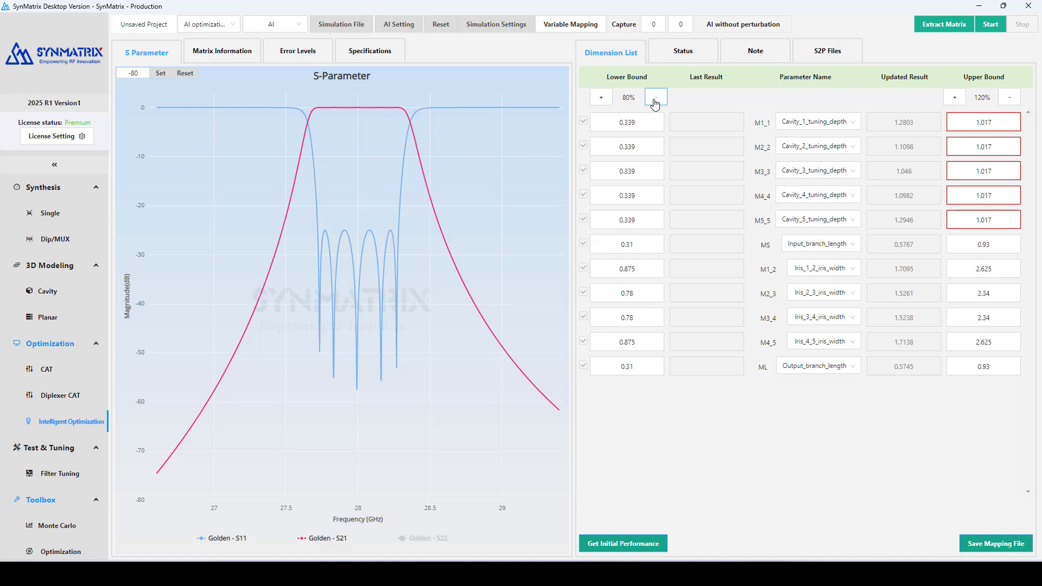
left_click(601, 100)
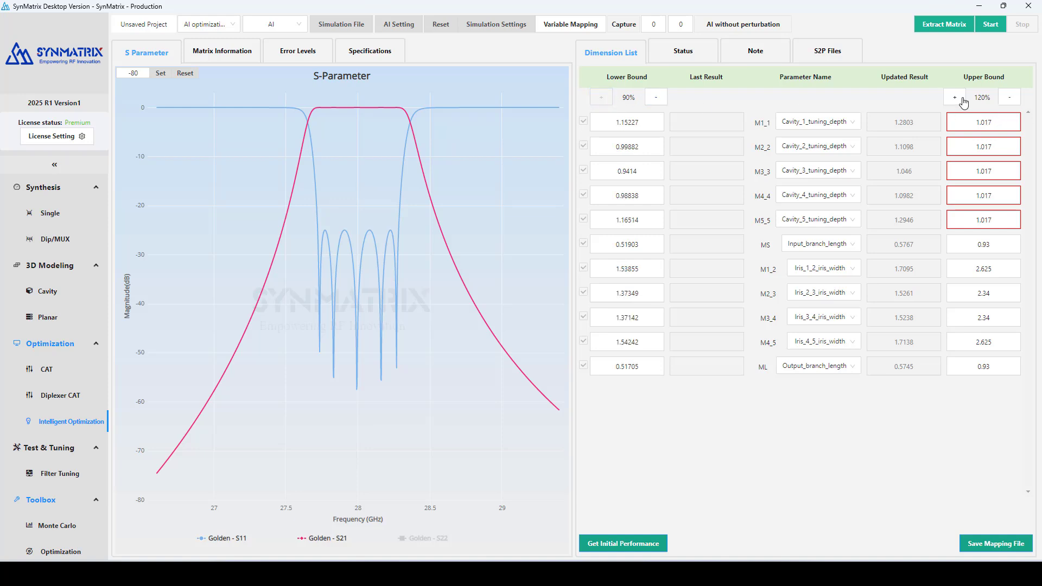
left_click(1009, 100)
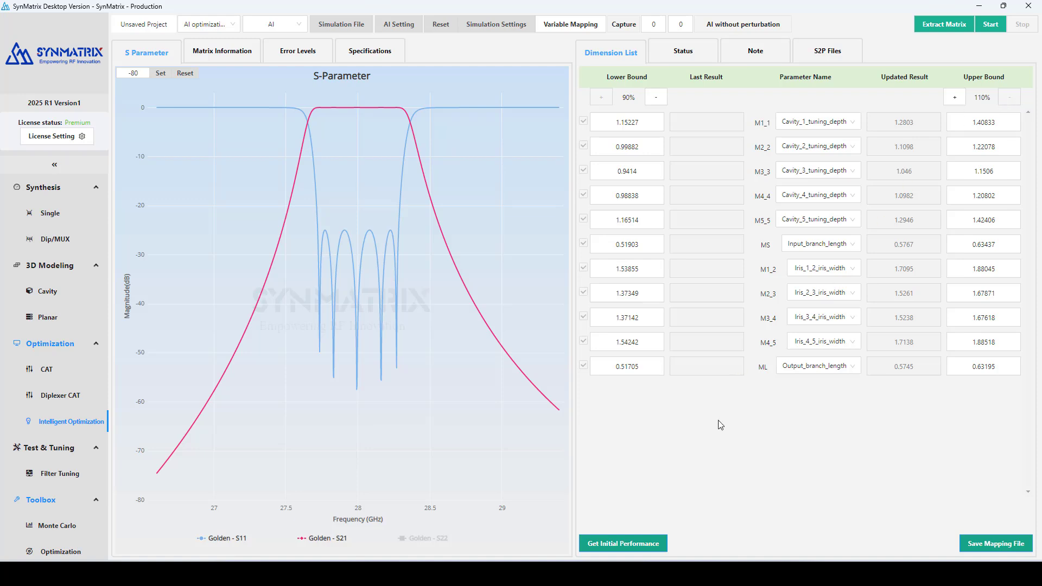
left_click(639, 537)
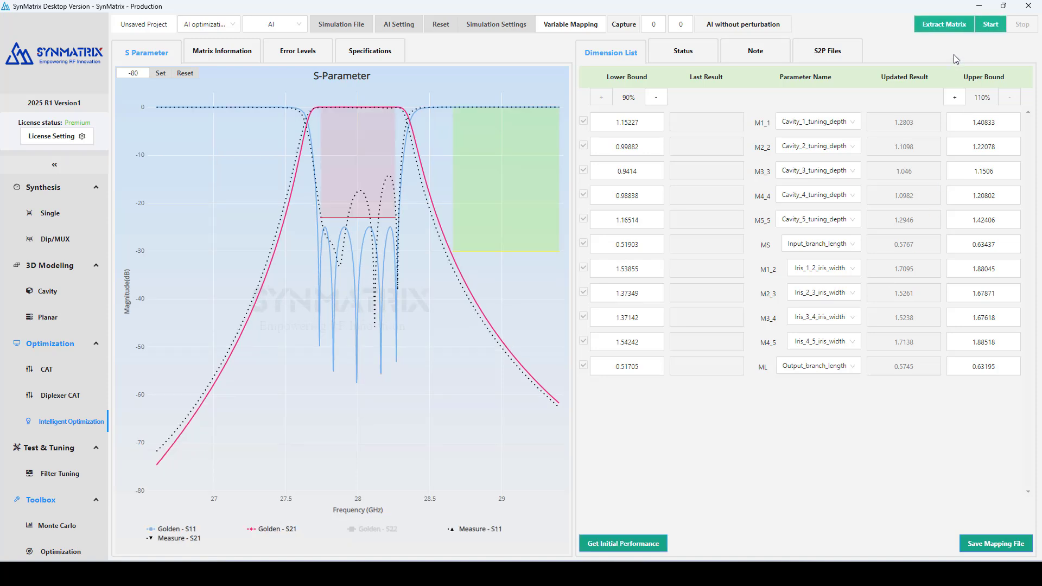
Extract the coupling matrix from the initial response and run the AI optimization with the tightened bounds
left_click(950, 25)
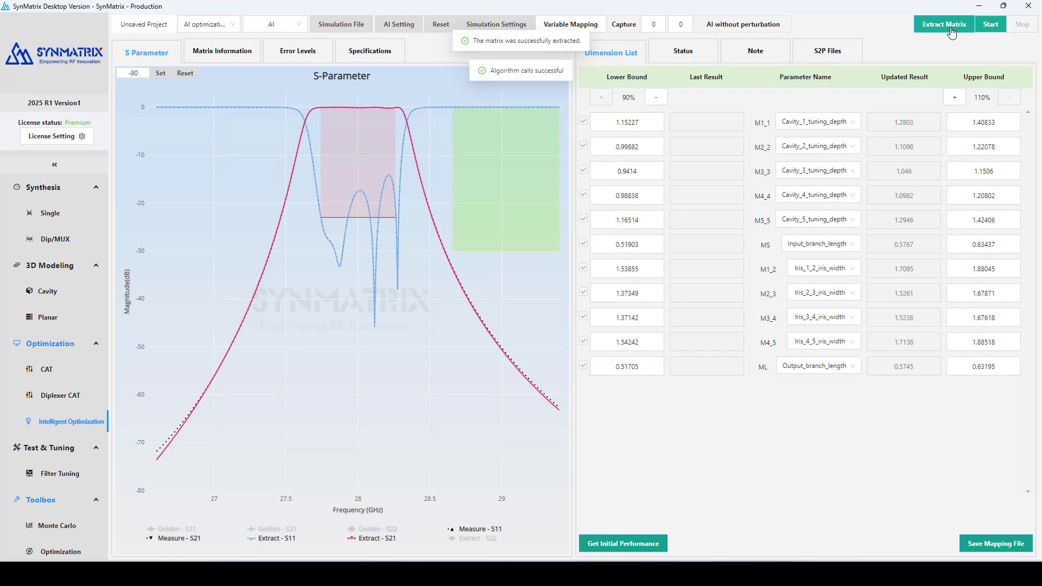
left_click(985, 28)
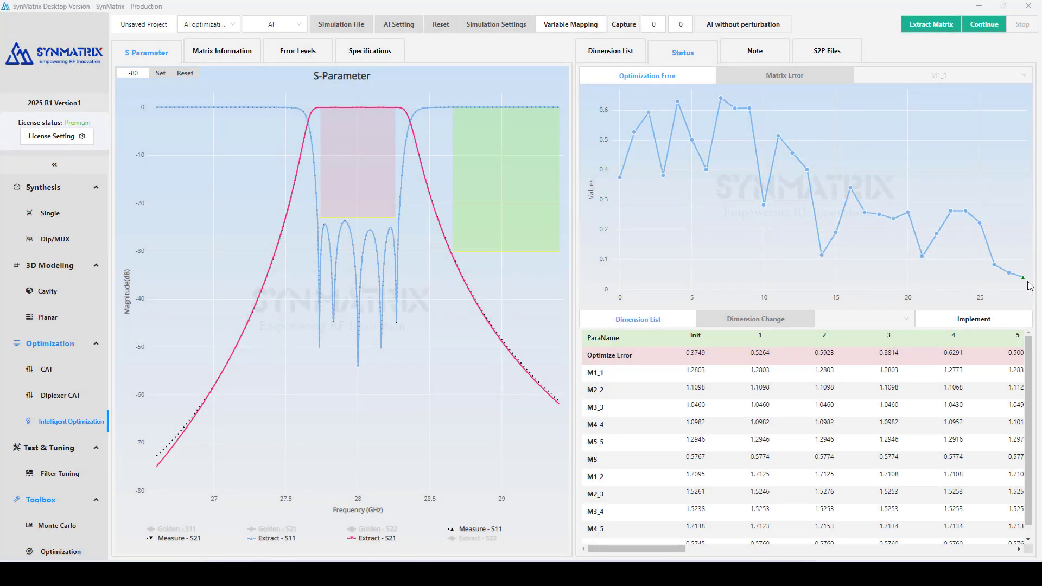
mouse_move(1025, 281)
Load the 28.s2p result of the optimization and implement iteration No.28 as the new dimensions
left_click(838, 56)
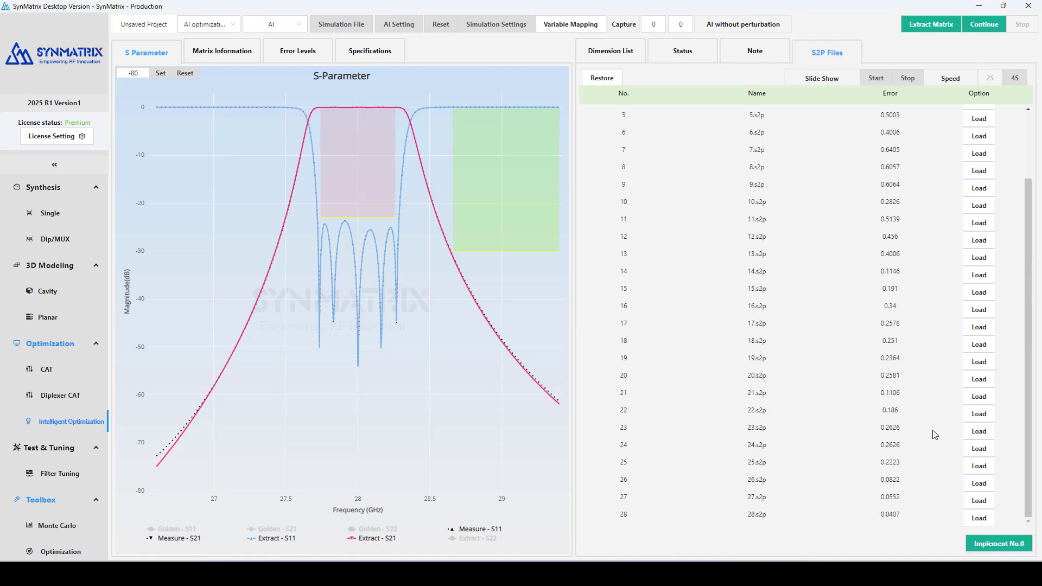
left_click(984, 520)
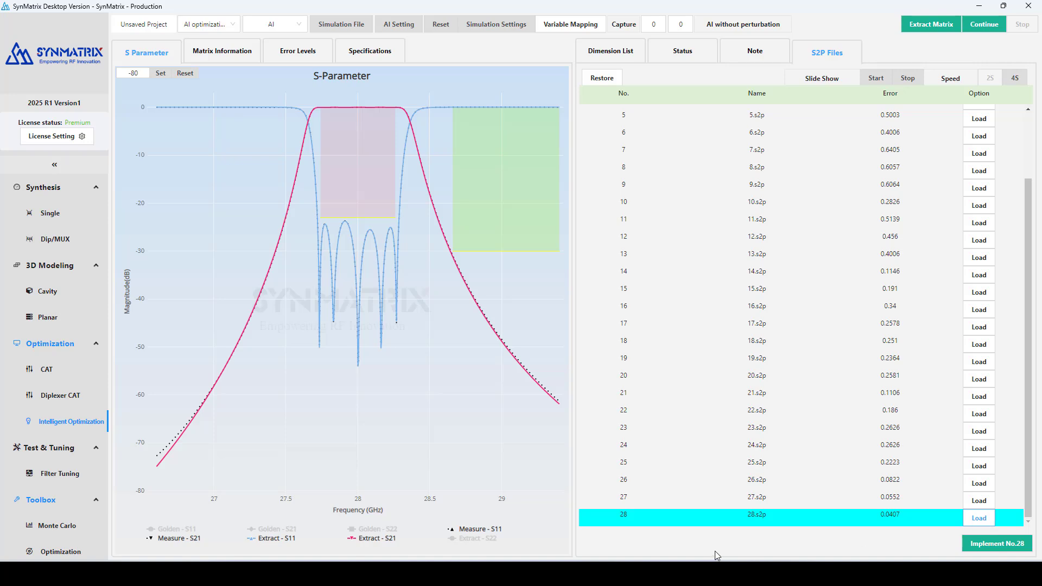
left_click(1002, 551)
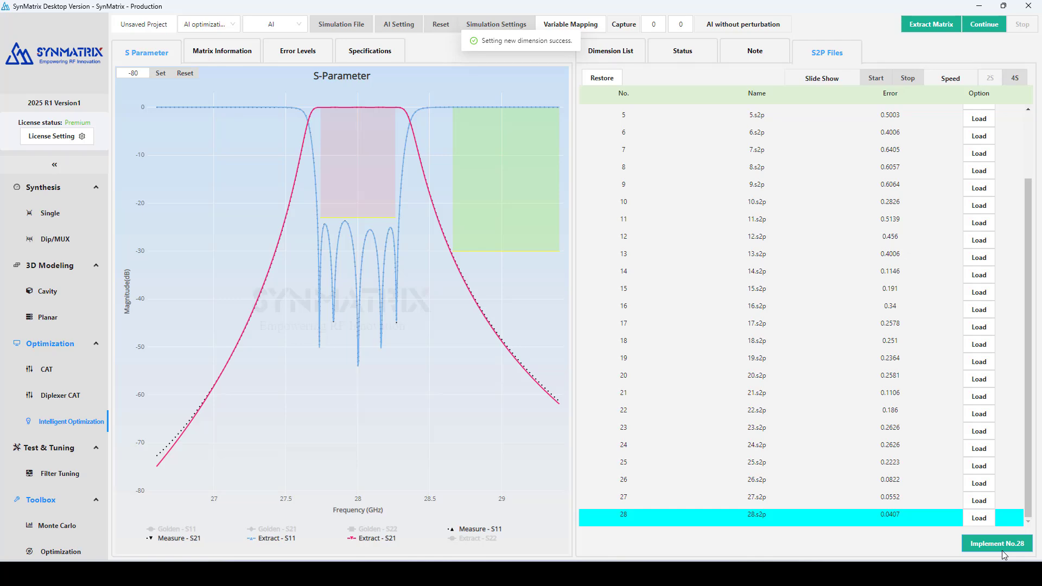
Switch to Ansys Electronics Desktop and create a rectangular plot of dB S(1,1) and S(2,1) for SIW_28GHz_Optimized from the SynMatrix : Sweep solution
left_click(629, 573)
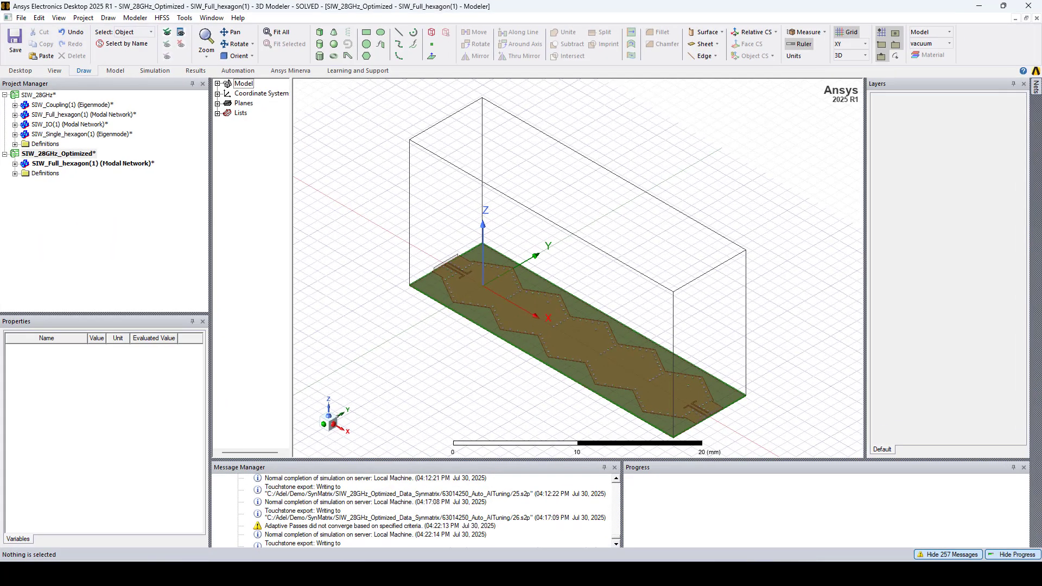
left_click(15, 164)
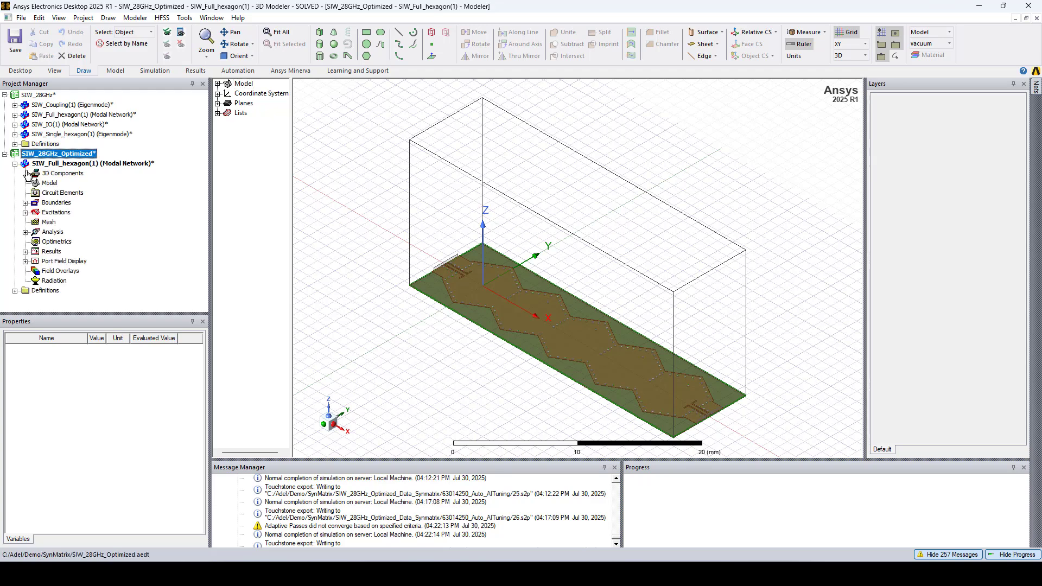
left_click(25, 251)
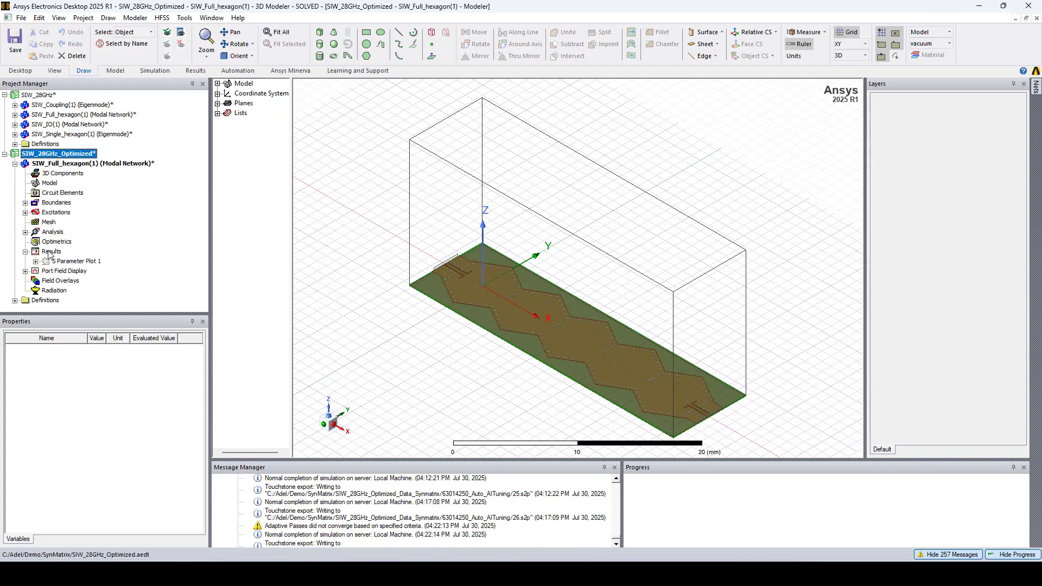
right_click(48, 253)
mouse_move(112, 246)
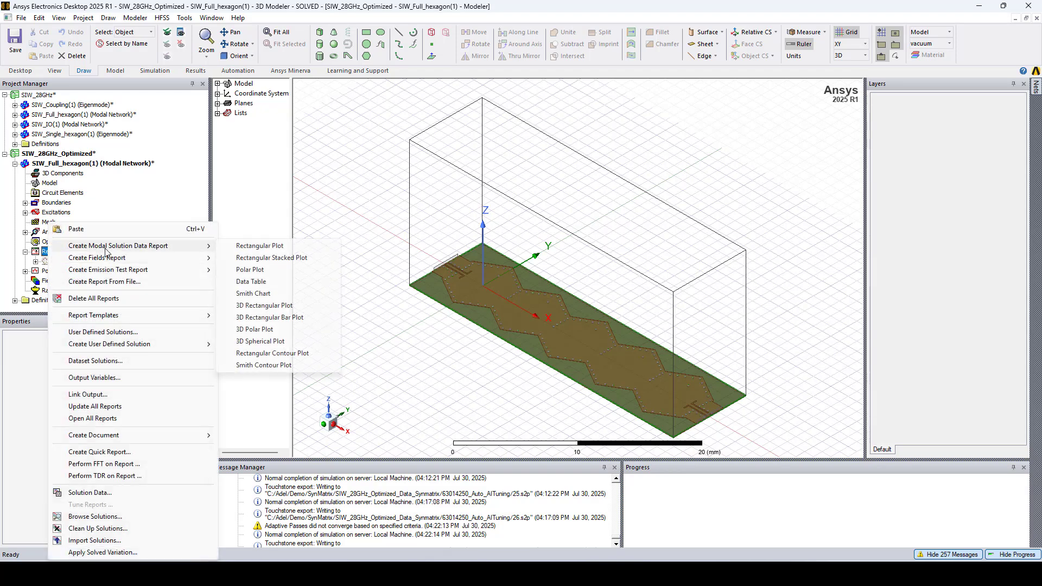
left_click(252, 245)
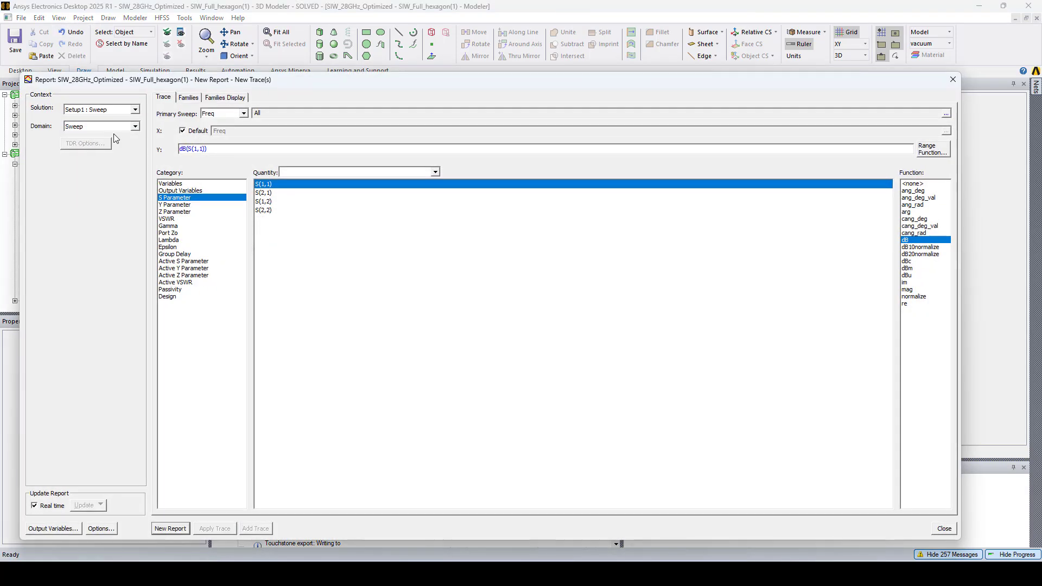
left_click(117, 110)
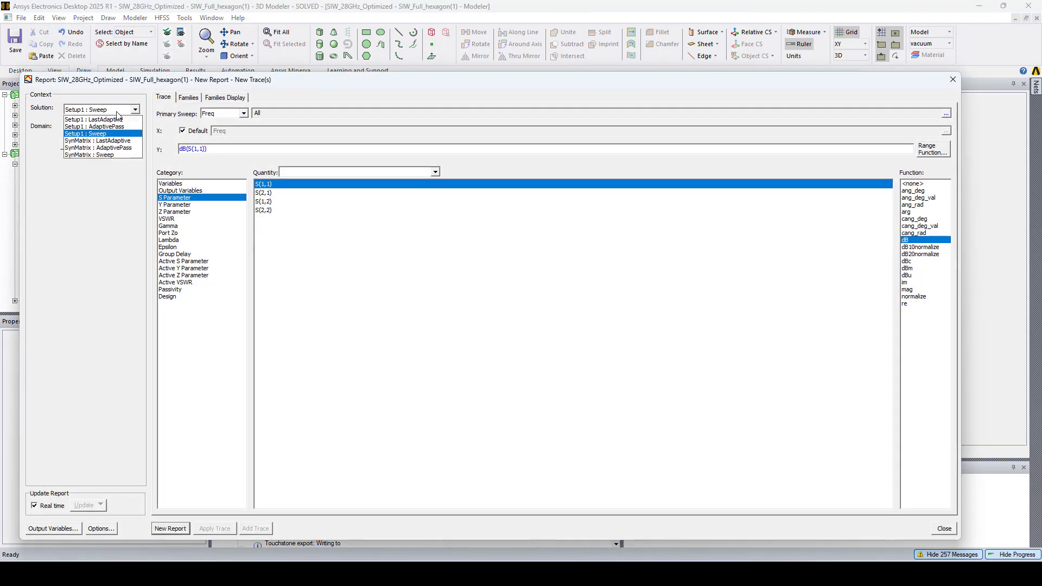
left_click(124, 155)
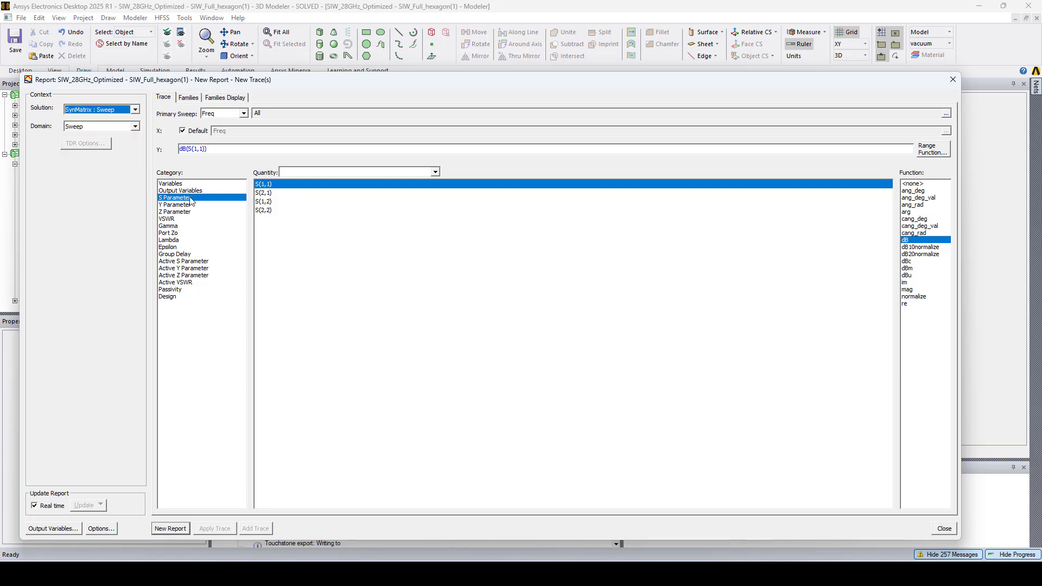
left_click(269, 194, "ctrl")
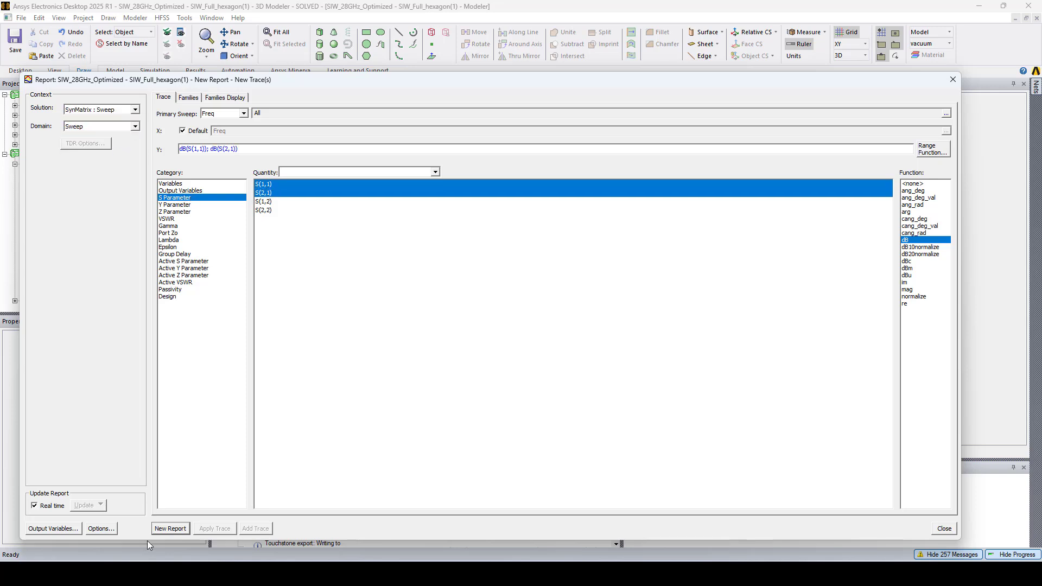
left_click(169, 531)
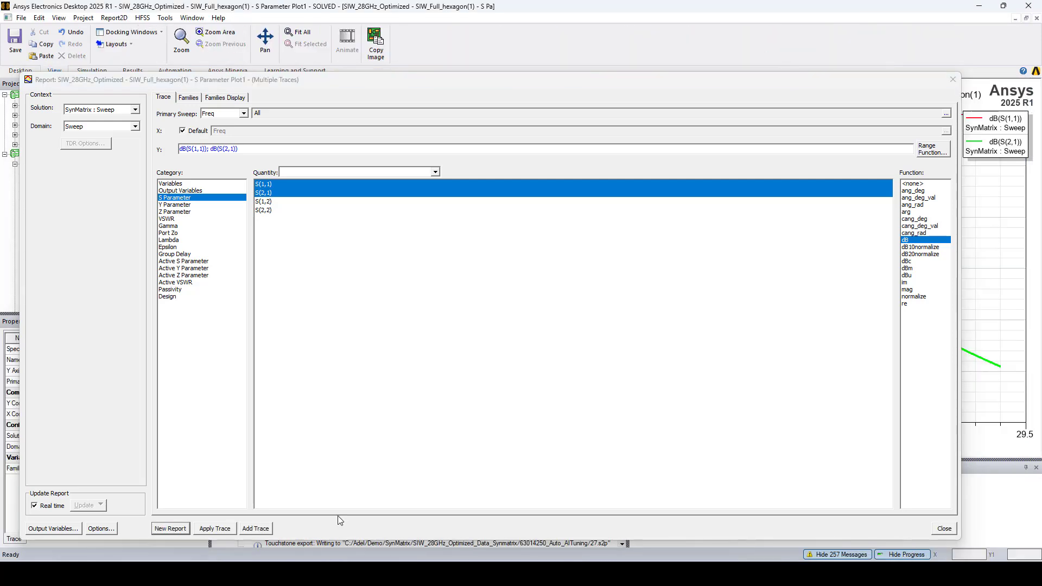
left_click(944, 528)
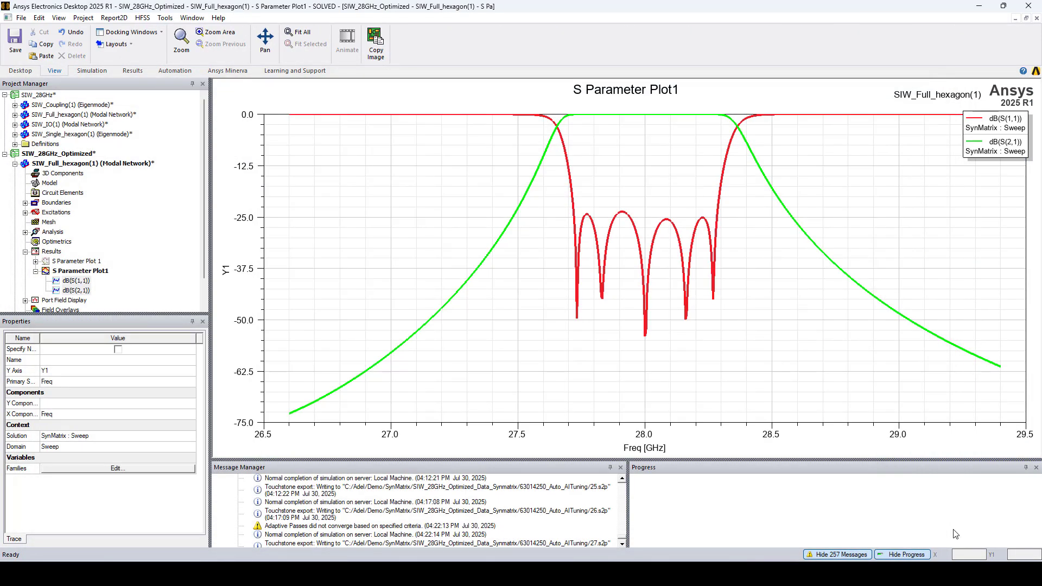